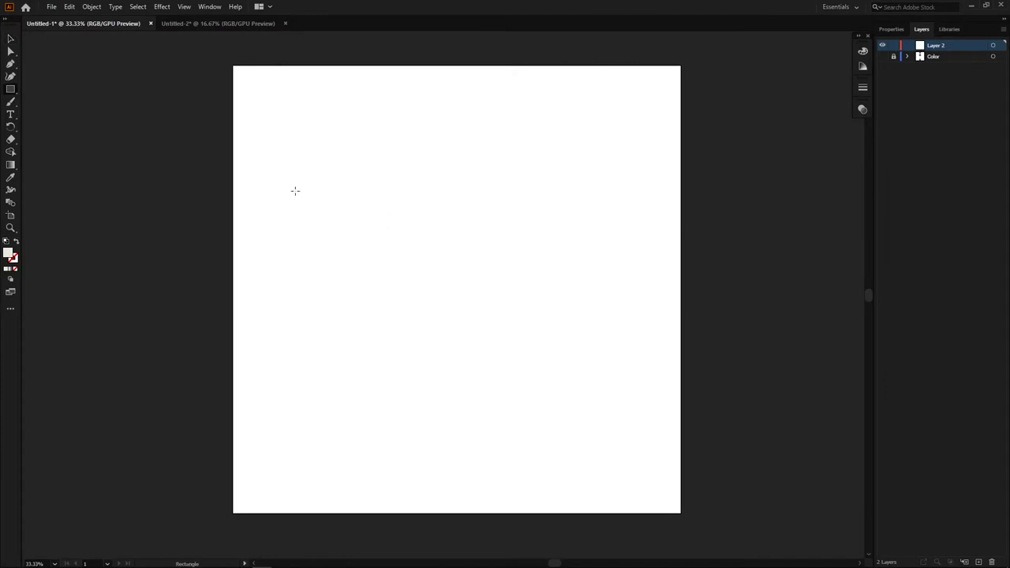
# - Draw a large rectangle for the cassette body with a white fill and black outline
pyautogui.moveTo(290, 204); pyautogui.dragTo(632, 374)
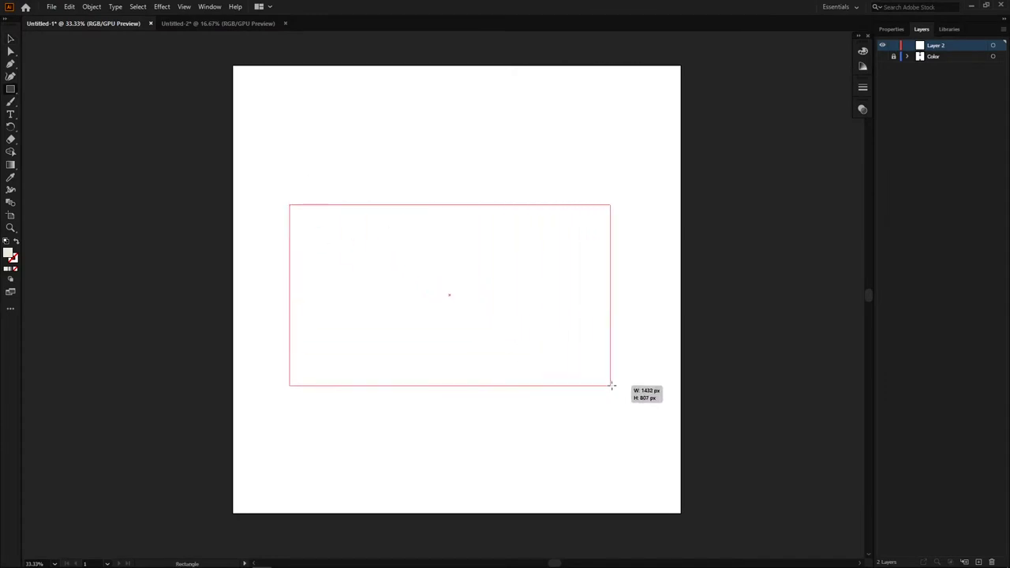
pyautogui.press('v')
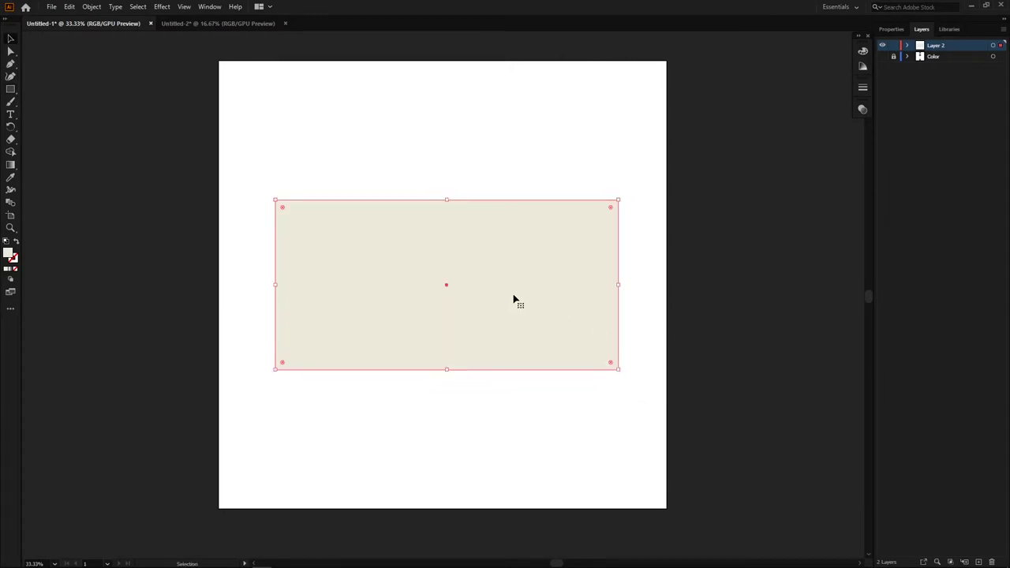
pyautogui.moveTo(513, 300); pyautogui.dragTo(512, 299)
pyautogui.click(864, 52)
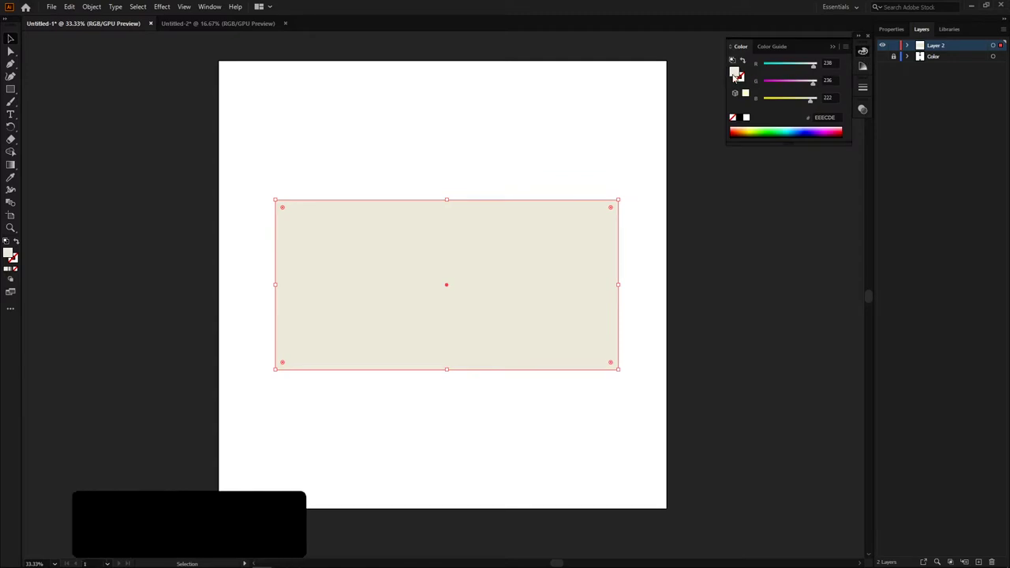
pyautogui.click(747, 116)
pyautogui.hotkey('ctrl', 'shift', 'a')
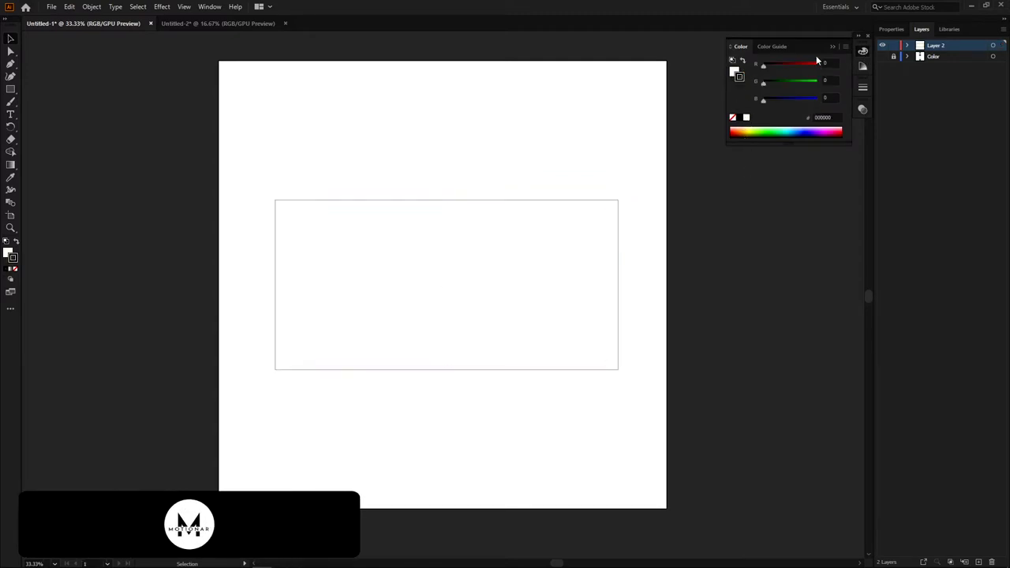
# - Round the rectangle's corners by dragging its live corner widget
pyautogui.hotkey('ctrl', '+')
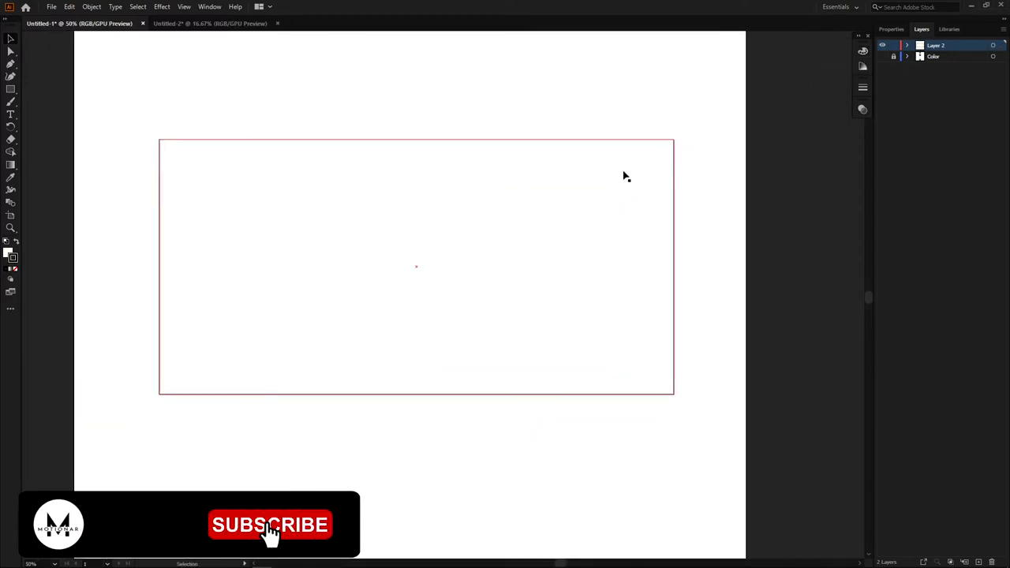
pyautogui.press('a')
pyautogui.click(659, 155)
pyautogui.moveTo(667, 149); pyautogui.dragTo(657, 157)
pyautogui.hotkey('ctrl', 'shift', 'a')
pyautogui.press('v')
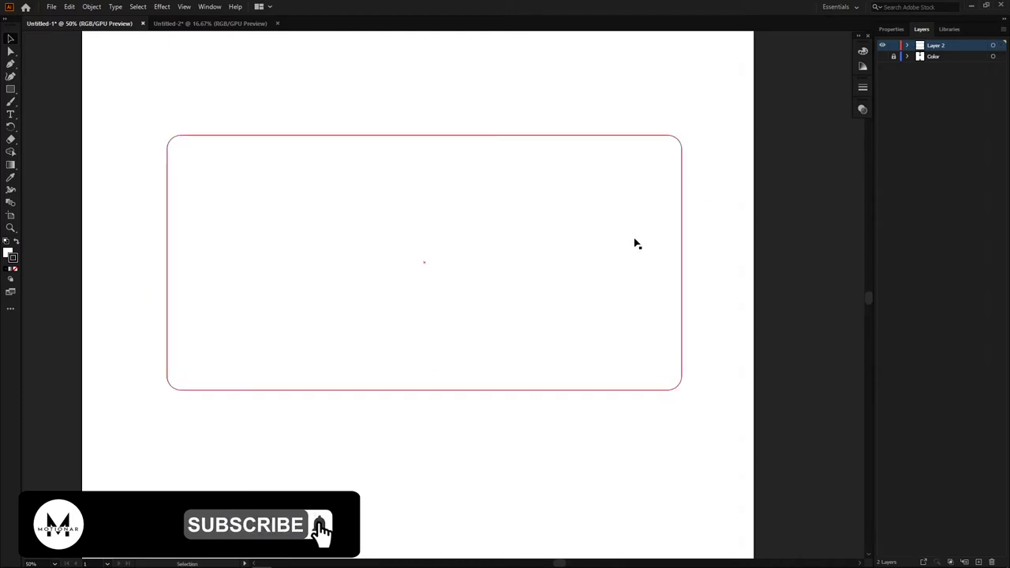
pyautogui.click(572, 251)
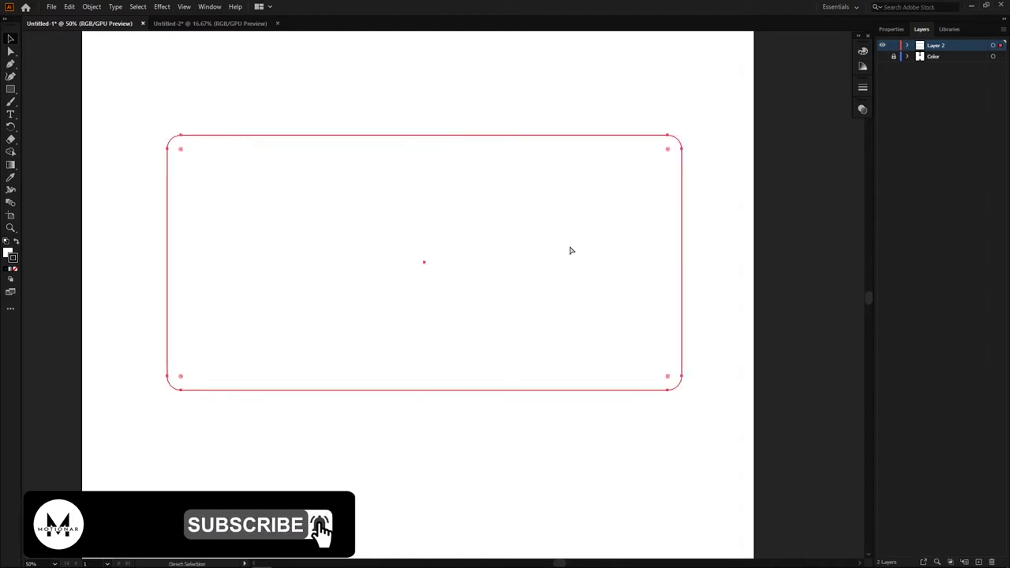
# - Shrink the body slightly and make a trapezoid tab on its bottom edge by scaling its bottom anchors 140%
pyautogui.moveTo(682, 135); pyautogui.dragTo(501, 224)
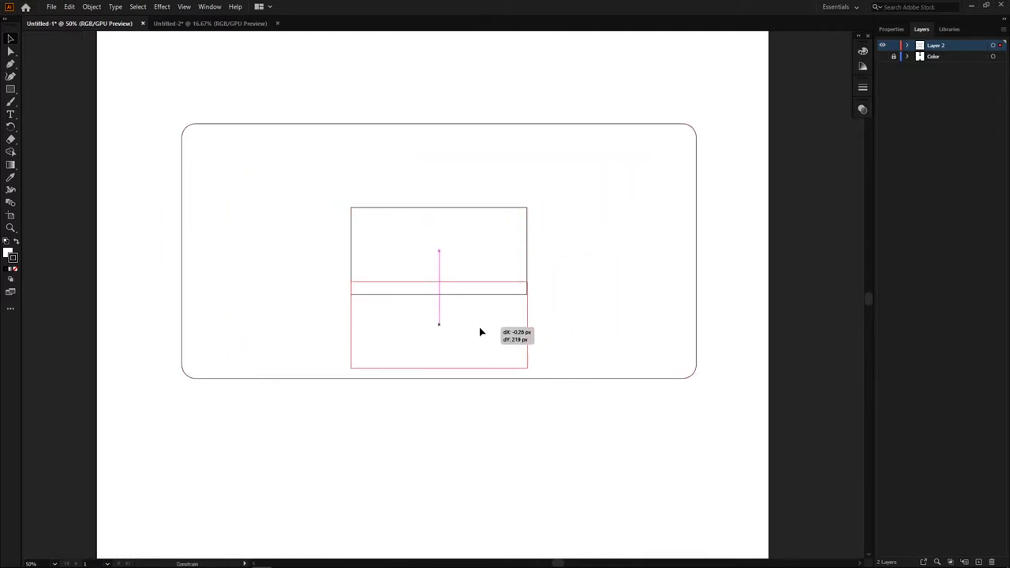
pyautogui.moveTo(476, 258); pyautogui.dragTo(481, 340)
pyautogui.moveTo(439, 292); pyautogui.dragTo(438, 317)
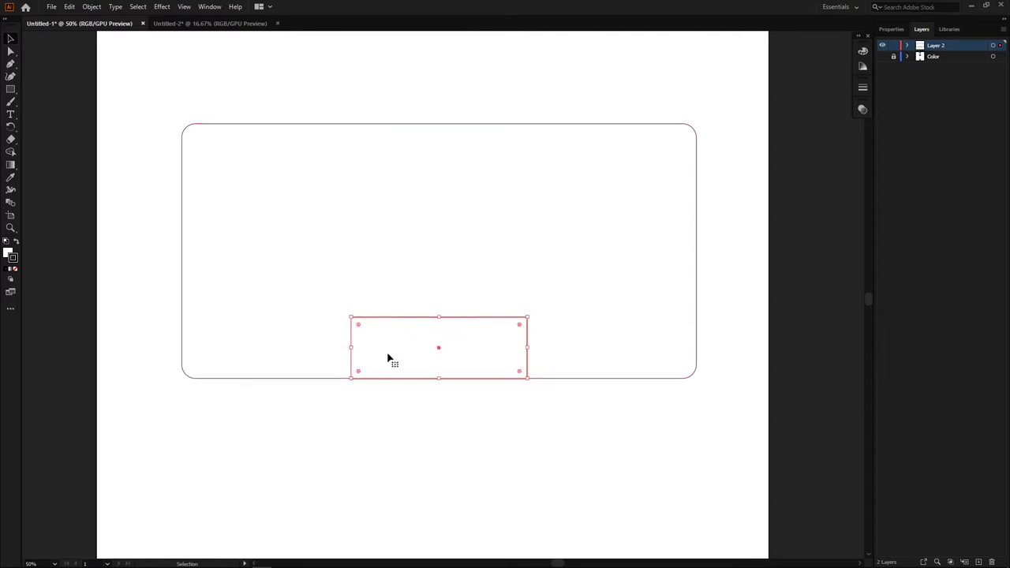
pyautogui.rightClick(527, 384)
pyautogui.moveTo(584, 313)
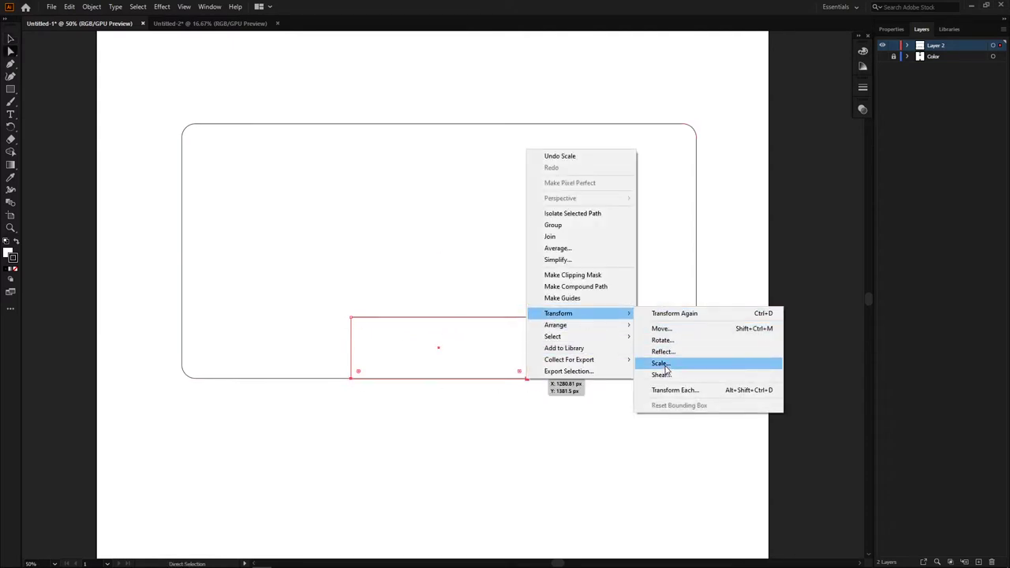
pyautogui.click(662, 364)
pyautogui.click(728, 357)
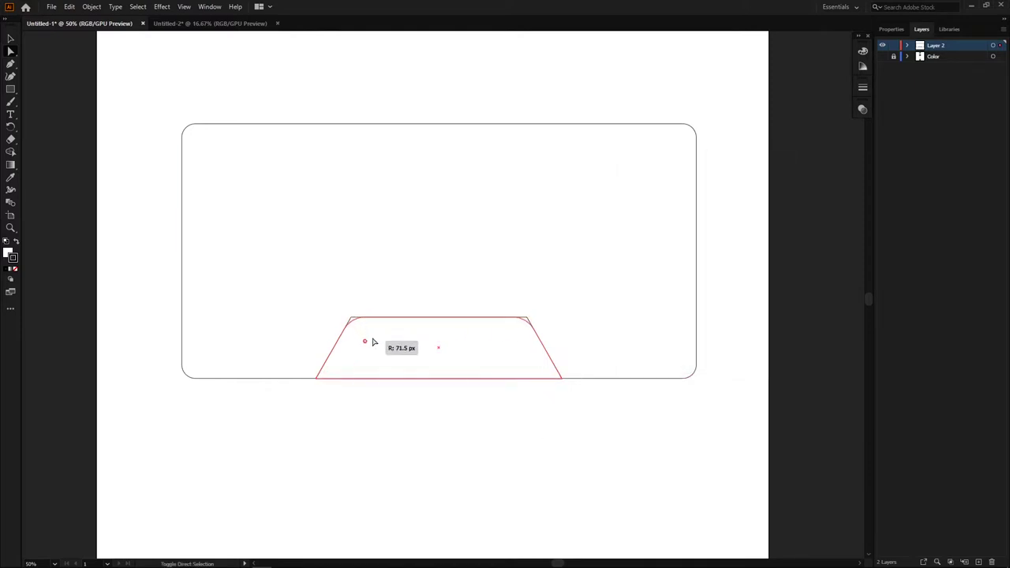
# - Draw a small circle near the body's top-left corner with the Ellipse tool
pyautogui.click(442, 445)
pyautogui.moveTo(442, 444); pyautogui.dragTo(509, 496)
pyautogui.moveTo(374, 323); pyautogui.dragTo(340, 300)
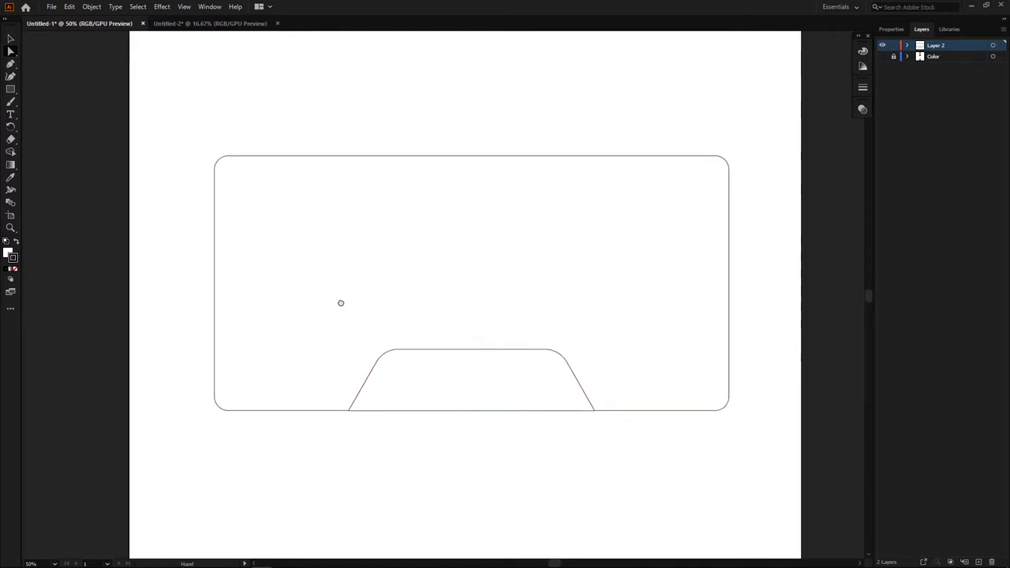
pyautogui.click(330, 306)
pyautogui.press('l')
pyautogui.moveTo(311, 229)
pyautogui.mouseDown()
pyautogui.moveTo(334, 251)
pyautogui.moveTo(320, 230)
pyautogui.mouseUp()
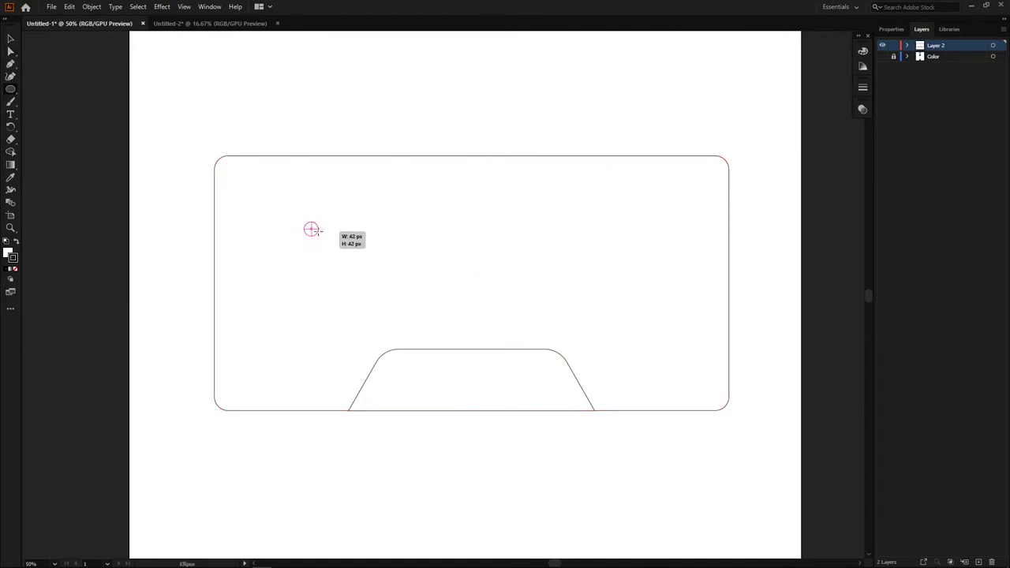
# - Move the circle into the body's top-left corner and zoom in on it
pyautogui.scroll(1, 315, 236)
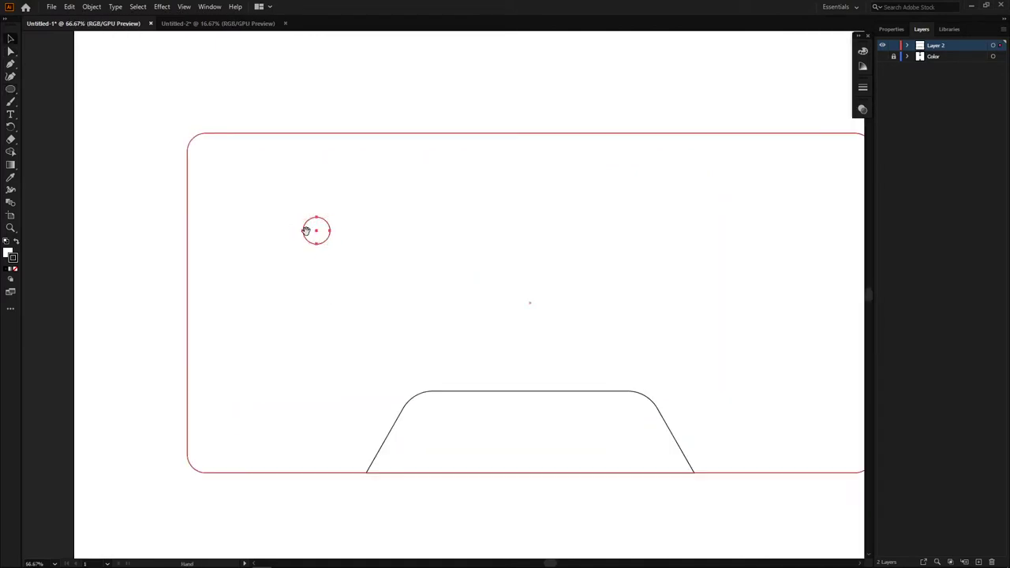
pyautogui.moveTo(338, 235); pyautogui.dragTo(232, 164)
pyautogui.hotkey('ctrl', '+')
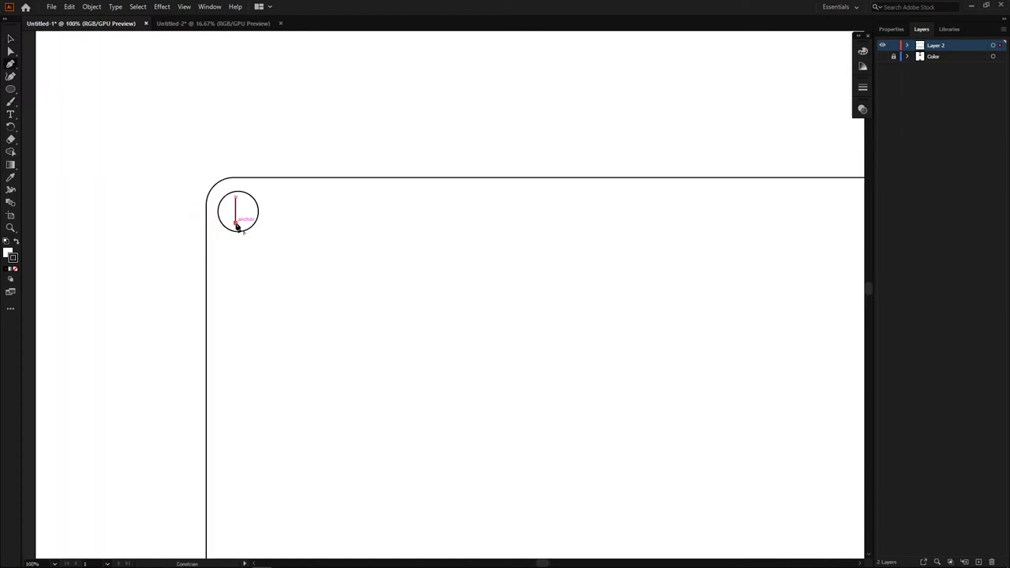
pyautogui.hotkey('ctrl', '+')
pyautogui.hotkey('ctrl', '+')
# - Thicken the vertical line's stroke to 3 pt and centre it in the circle
pyautogui.press('v')
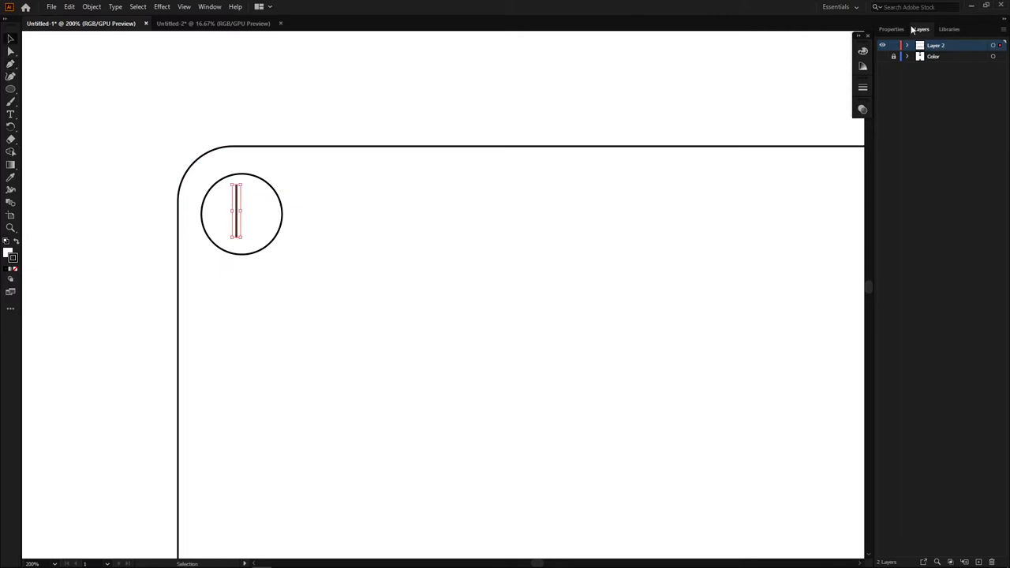
pyautogui.click(898, 29)
pyautogui.click(930, 158)
pyautogui.click(930, 157)
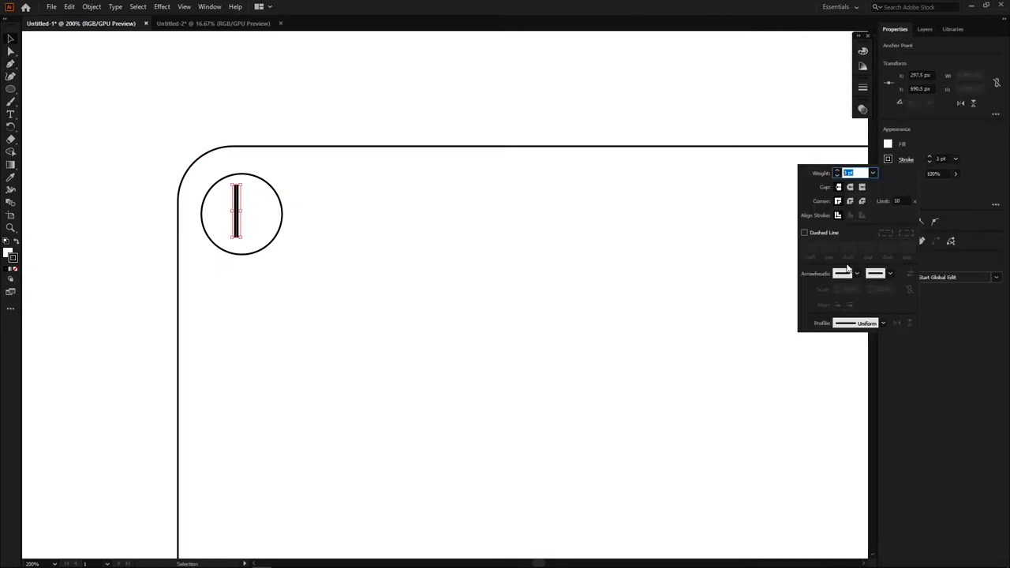
pyautogui.click(206, 268)
pyautogui.hscroll(1, 221, 236)
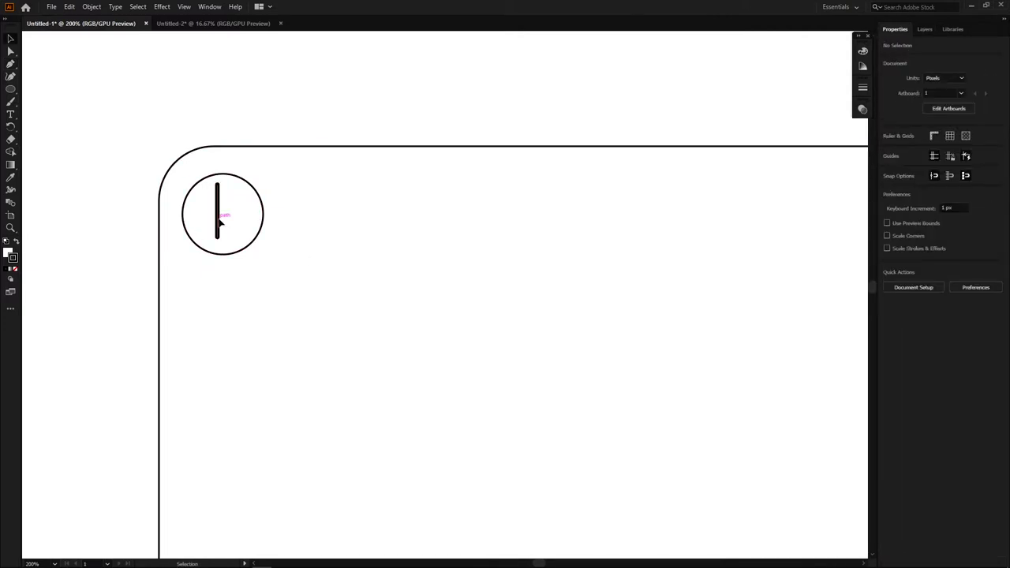
pyautogui.moveTo(217, 226); pyautogui.dragTo(223, 230)
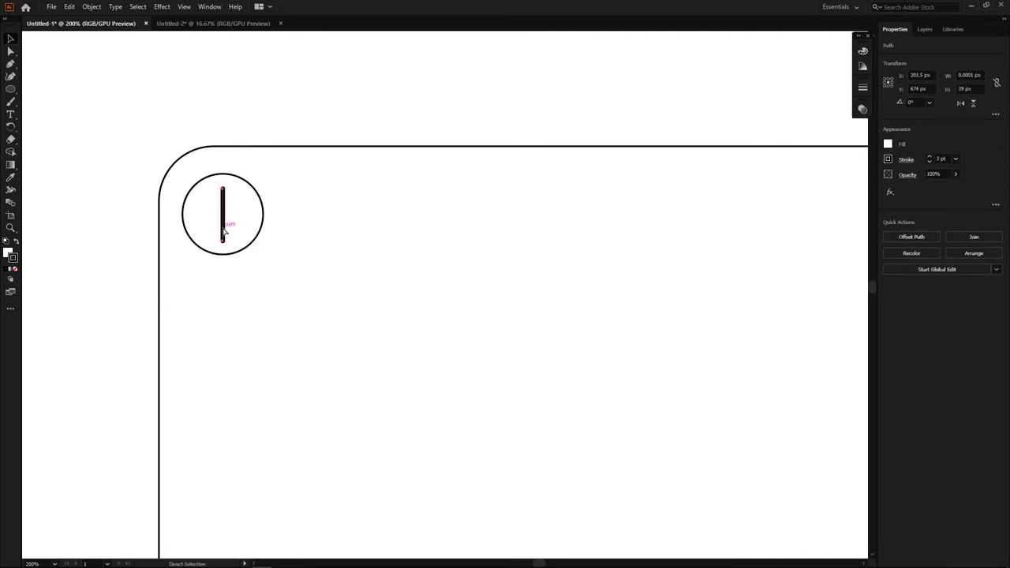
# - Add a horizontal copy of the line to form a plus sign aligned with the circle
pyautogui.moveTo(227, 186)
pyautogui.mouseDown()
pyautogui.moveTo(184, 198)
pyautogui.moveTo(185, 208)
pyautogui.mouseUp()
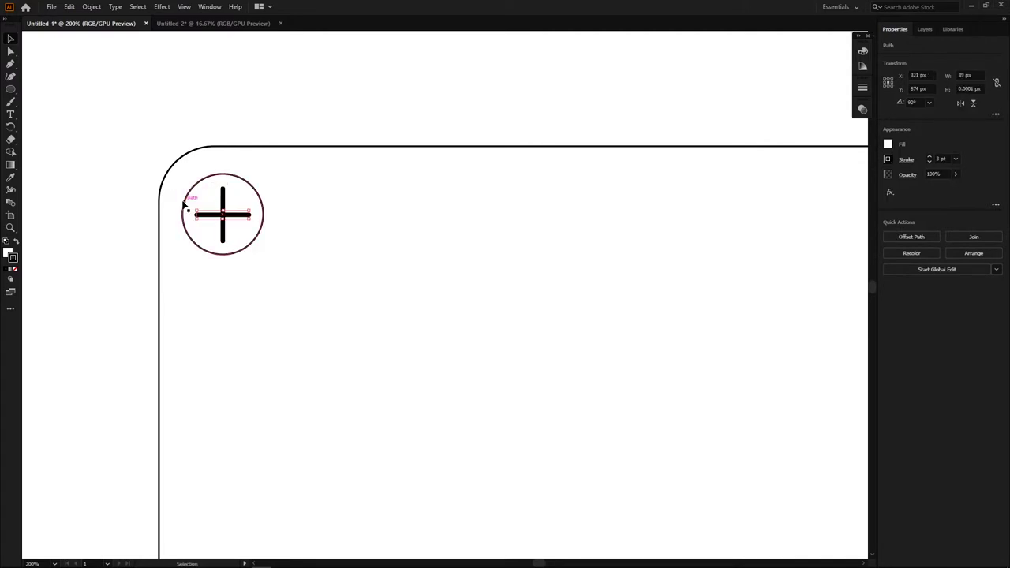
pyautogui.click(124, 214)
pyautogui.click(229, 217)
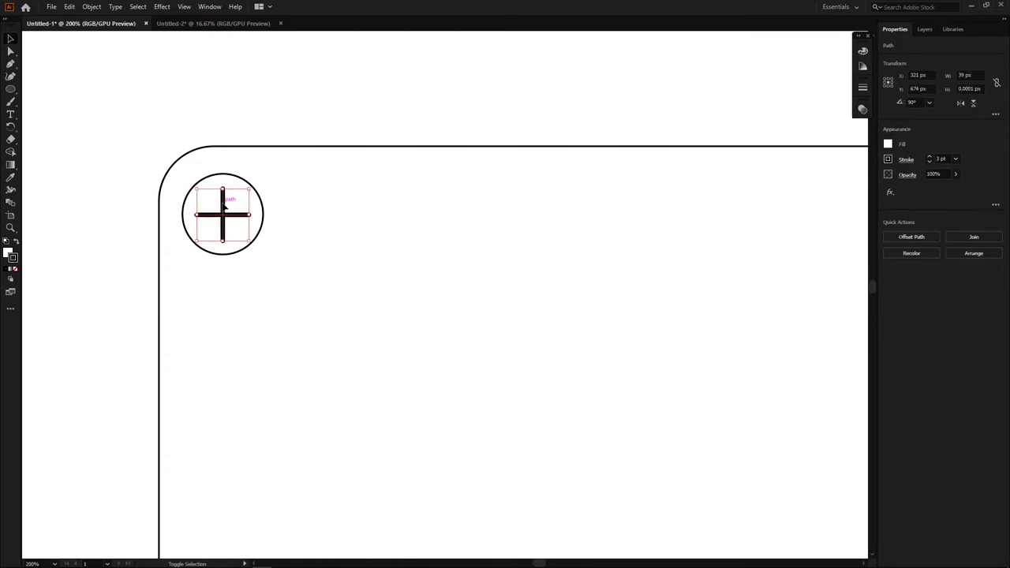
pyautogui.keyDown('shift'); pyautogui.click(222, 198); pyautogui.keyUp('shift')
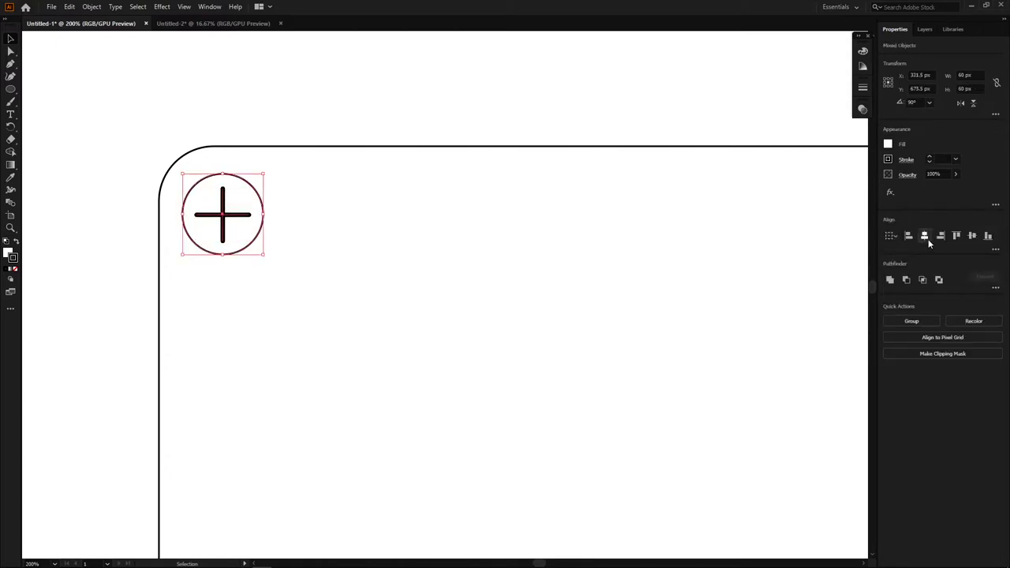
pyautogui.scroll(-2, 270, 210)
pyautogui.click(217, 244)
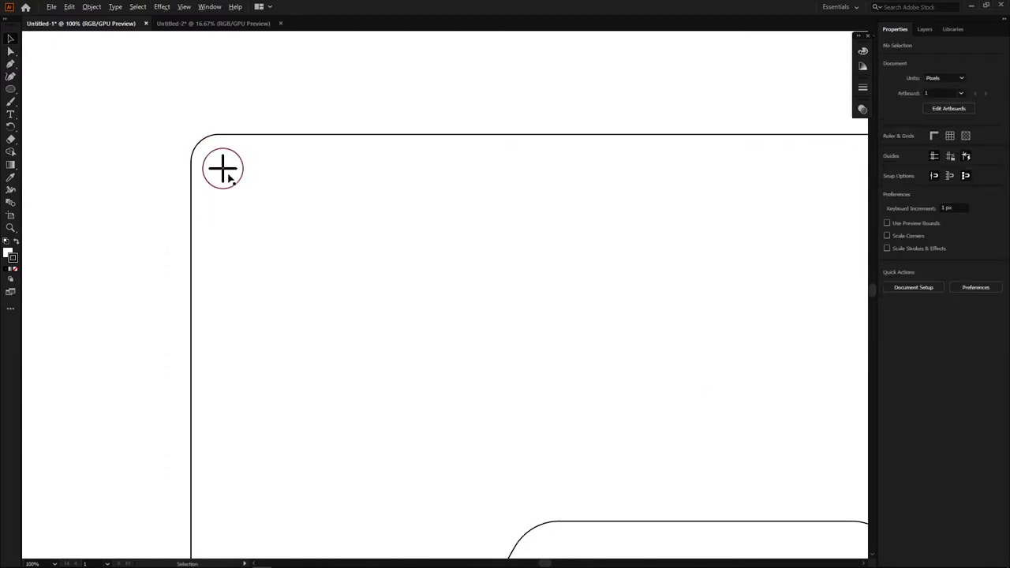
# - Select the screw circle on its own, separate from the plus sign
pyautogui.scroll(1, 228, 177)
pyautogui.click(240, 164)
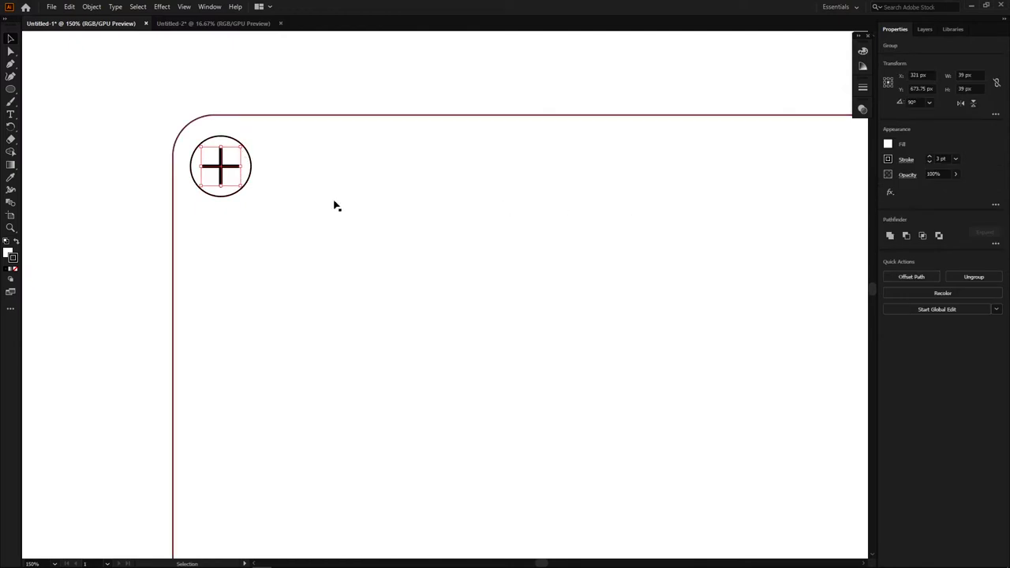
pyautogui.click(251, 165)
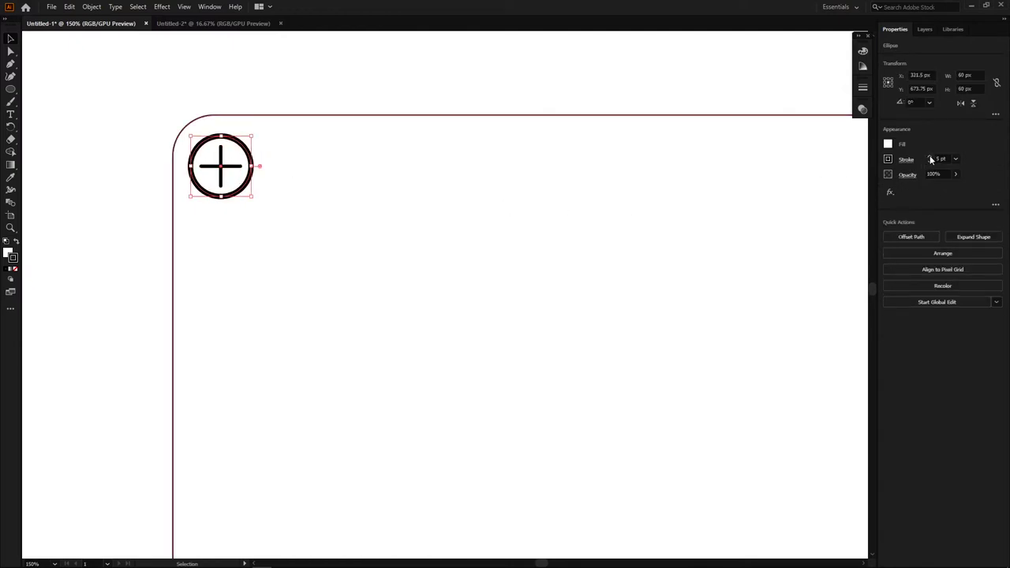
pyautogui.click(214, 242)
pyautogui.scroll(-1, 224, 133)
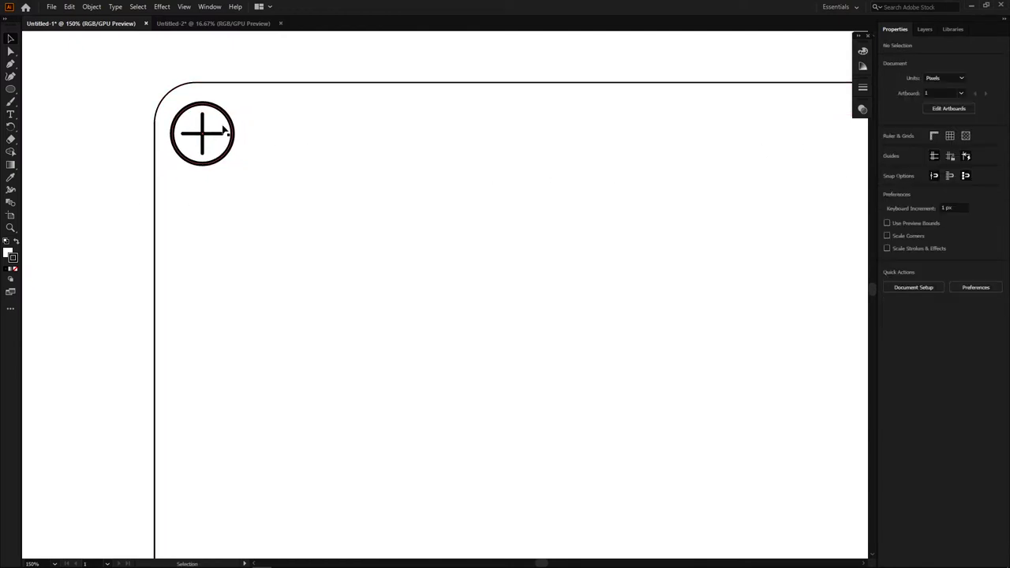
pyautogui.click(224, 133)
pyautogui.scroll(1, 83, 218)
# - Fill the screw circle with dark grey #3F3F3F
pyautogui.doubleClick(8, 251)
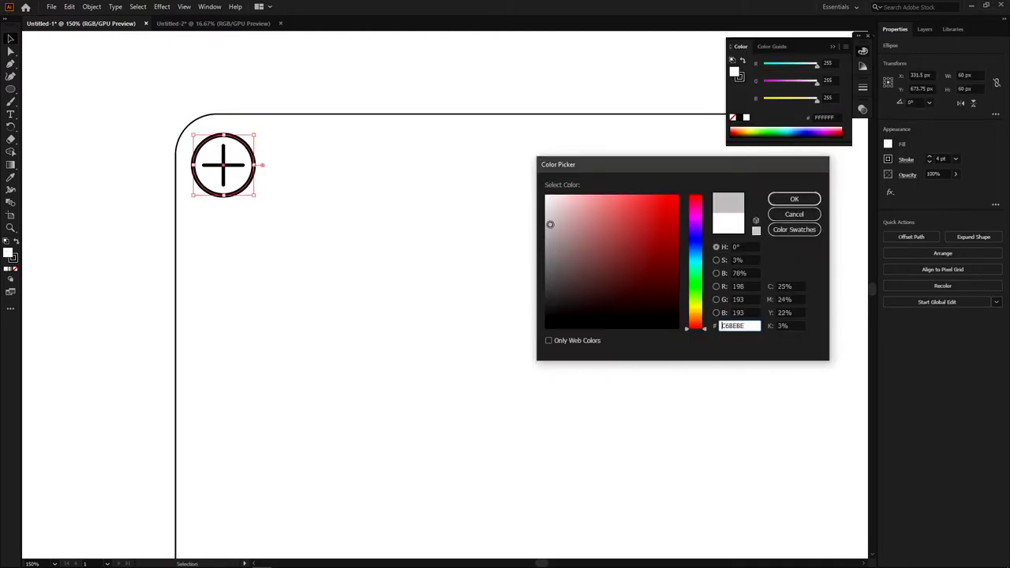
pyautogui.write('545454')
pyautogui.moveTo(544, 288); pyautogui.dragTo(545, 300)
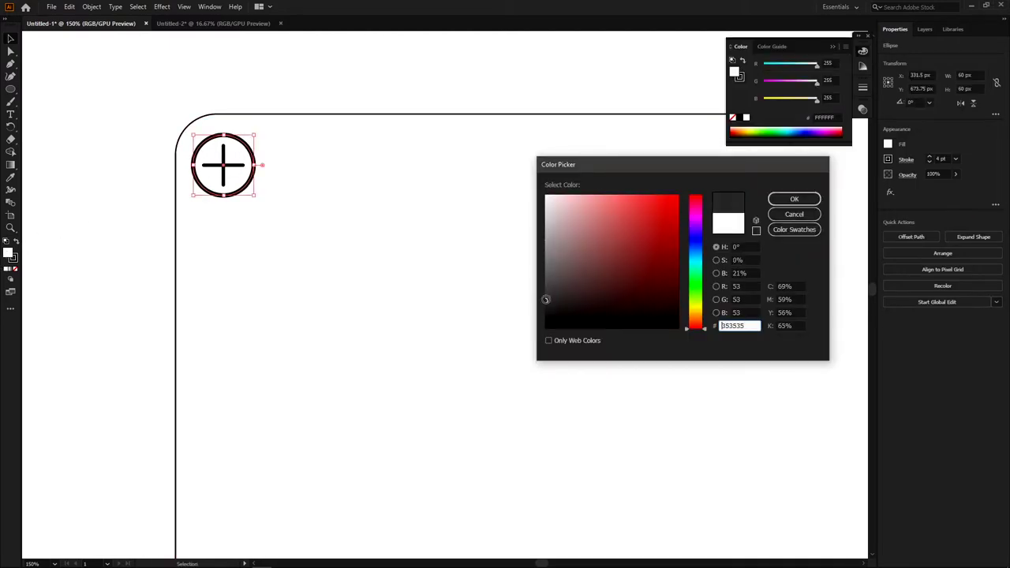
pyautogui.click(796, 199)
pyautogui.click(170, 201)
# - Thicken the cross's stroke to 5 pt and group it with the circle
pyautogui.click(238, 166)
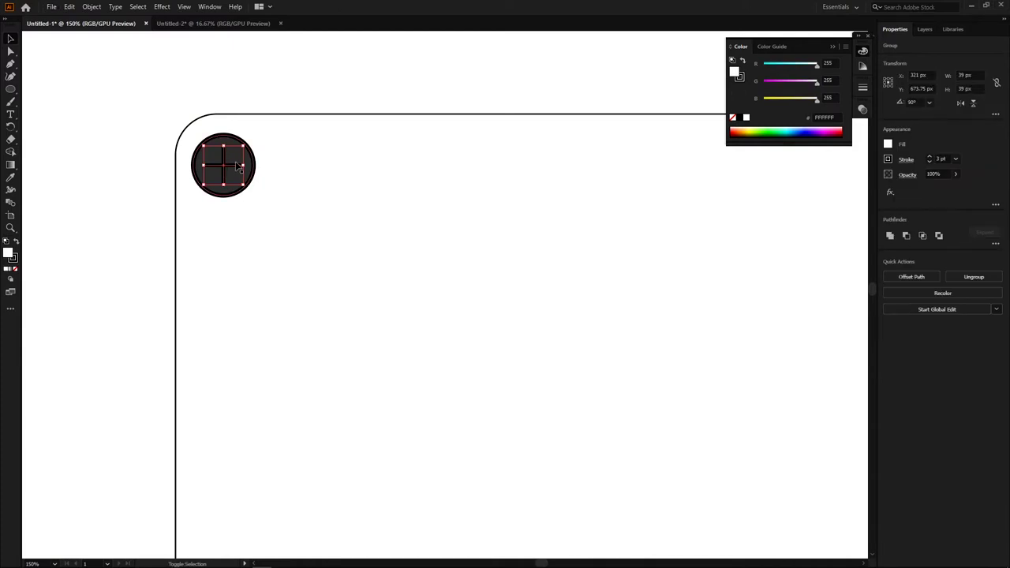
pyautogui.click(931, 161)
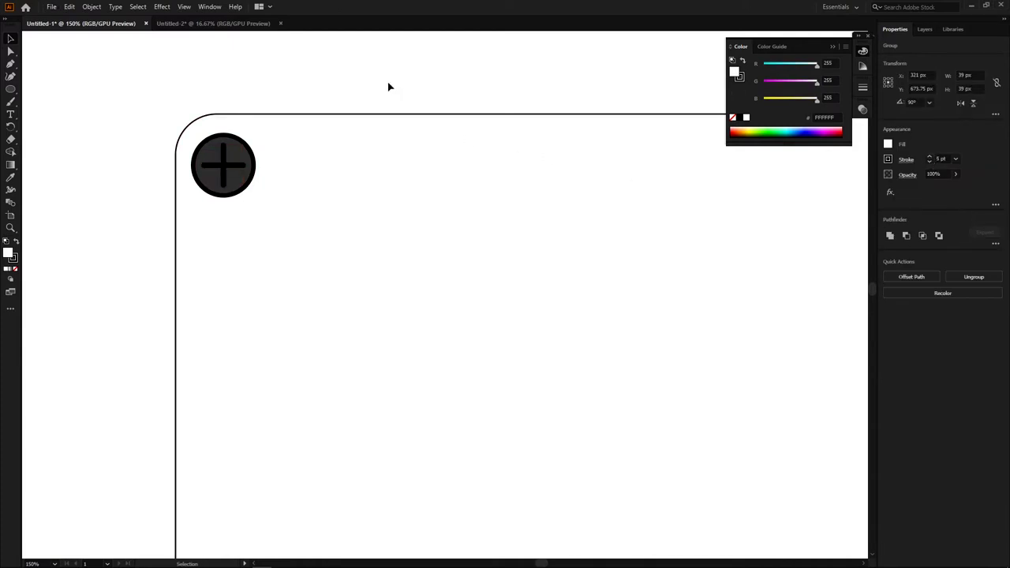
pyautogui.click(387, 86)
pyautogui.scroll(-2, 163, 165)
pyautogui.scroll(3, 162, 172)
pyautogui.click(264, 164)
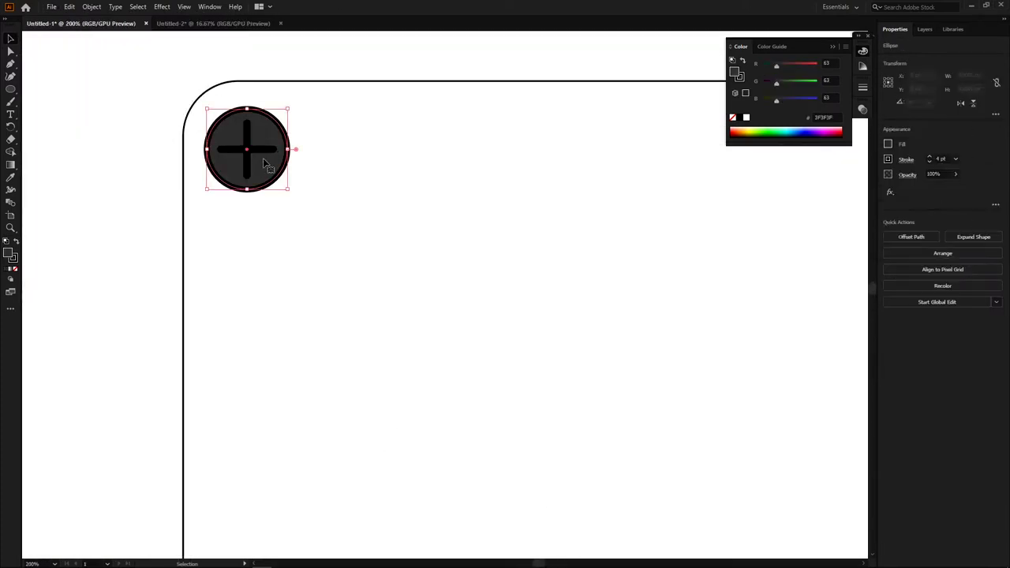
pyautogui.keyDown('shift'); pyautogui.click(264, 153); pyautogui.keyUp('shift')
pyautogui.hotkey('ctrl', 'g')
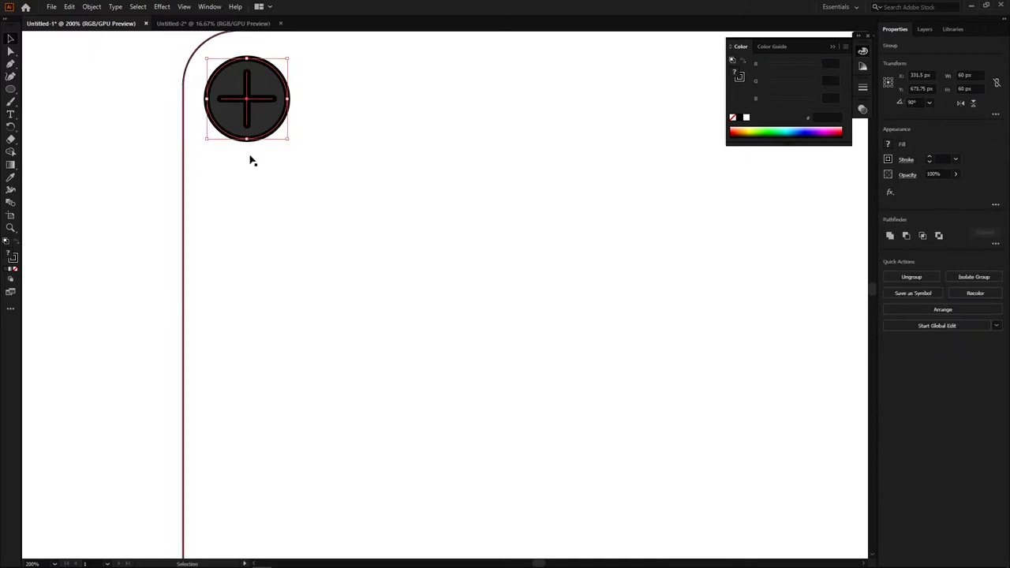
pyautogui.scroll(-2, 250, 157)
pyautogui.scroll(-2, 234, 171)
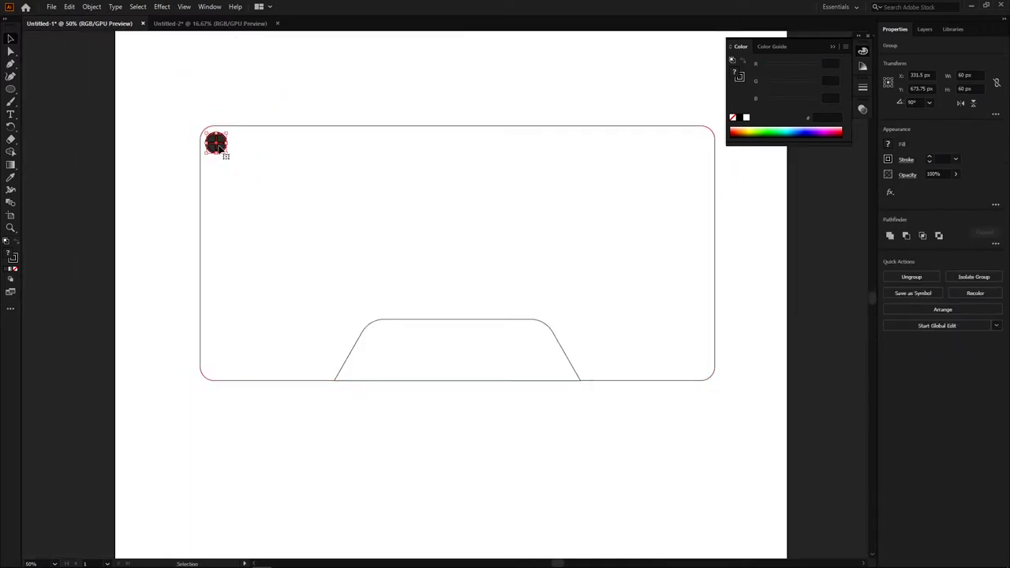
# - Alt-drag screw copies to the bottom-left corner, then both left screws to the right edge
pyautogui.moveTo(220, 239); pyautogui.dragTo(226, 367)
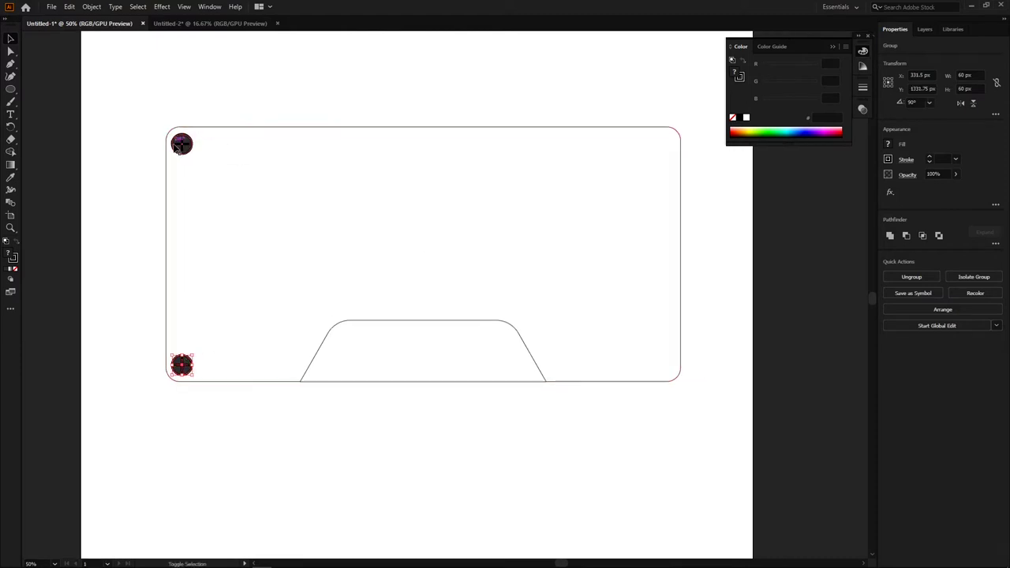
pyautogui.keyDown('shift'); pyautogui.click(182, 145); pyautogui.keyUp('shift')
pyautogui.moveTo(183, 167); pyautogui.dragTo(665, 163)
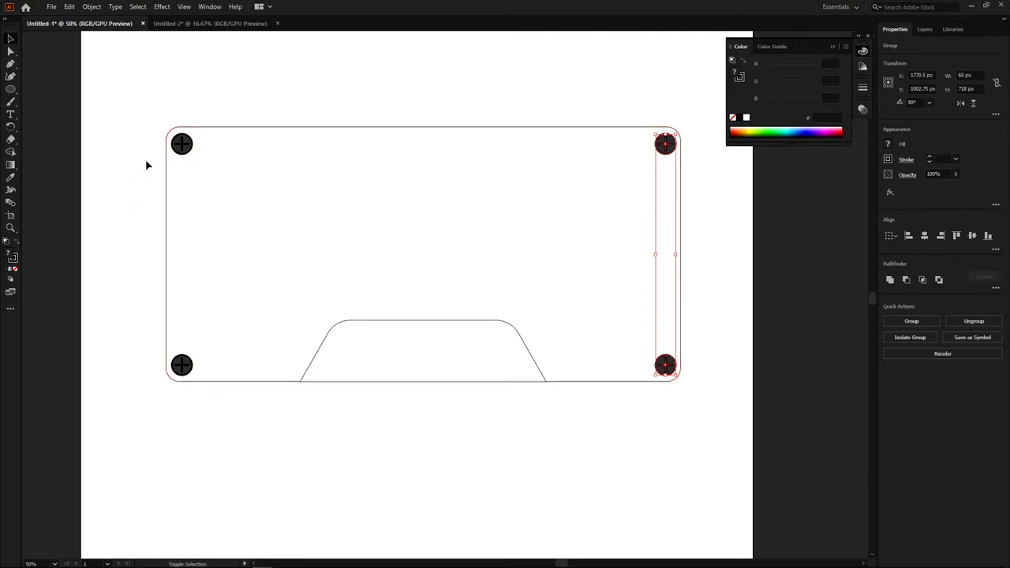
# - Align the four corner screws with the cassette body and bring up the context menu to ungroup
pyautogui.keyDown('shift'); pyautogui.click(182, 145); pyautogui.keyUp('shift')
pyautogui.keyDown('shift'); pyautogui.click(431, 226); pyautogui.keyUp('shift')
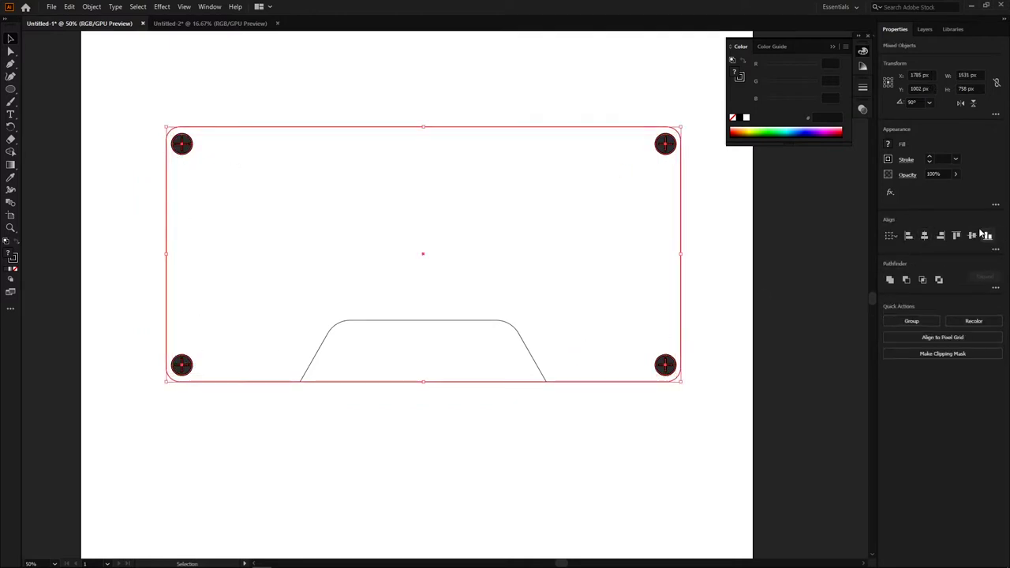
pyautogui.click(779, 289)
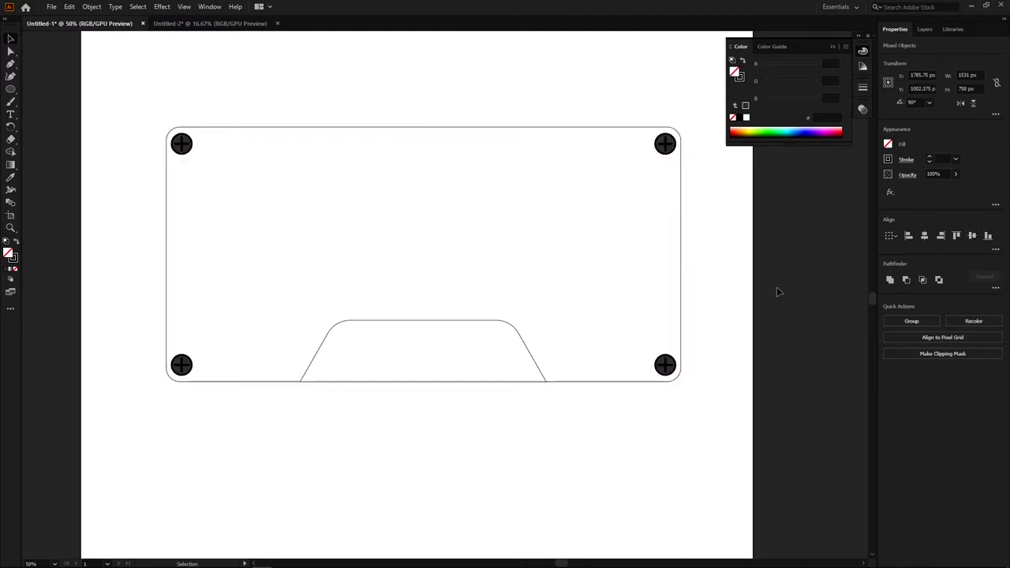
pyautogui.rightClick(171, 143)
# - Ungroup the artwork and resize the inner rounded rectangle into a wide strip near the top
pyautogui.click(200, 229)
pyautogui.click(169, 232)
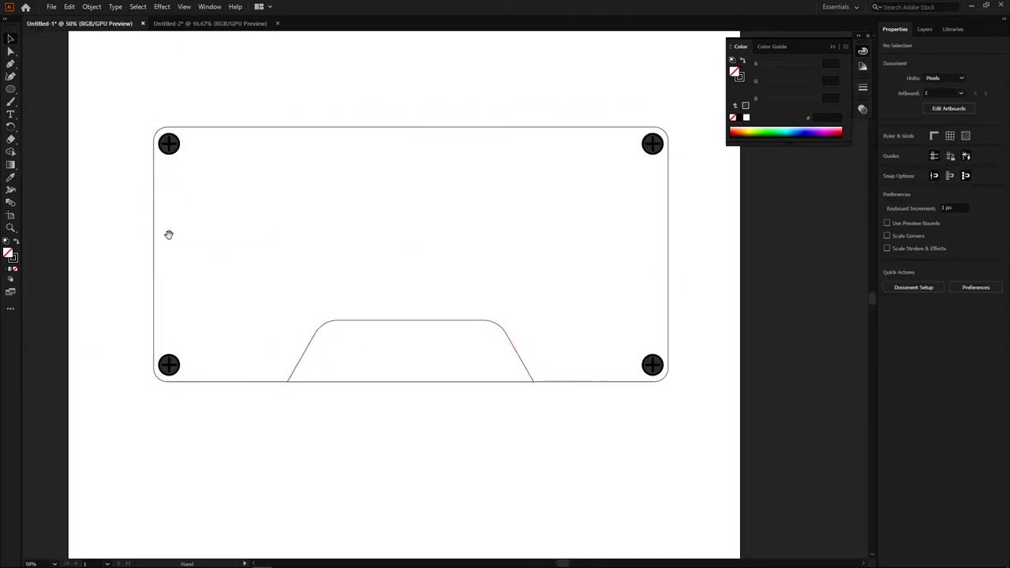
pyautogui.moveTo(382, 241)
pyautogui.mouseDown()
pyautogui.moveTo(384, 256)
pyautogui.moveTo(368, 257)
pyautogui.mouseUp()
pyautogui.click(390, 252)
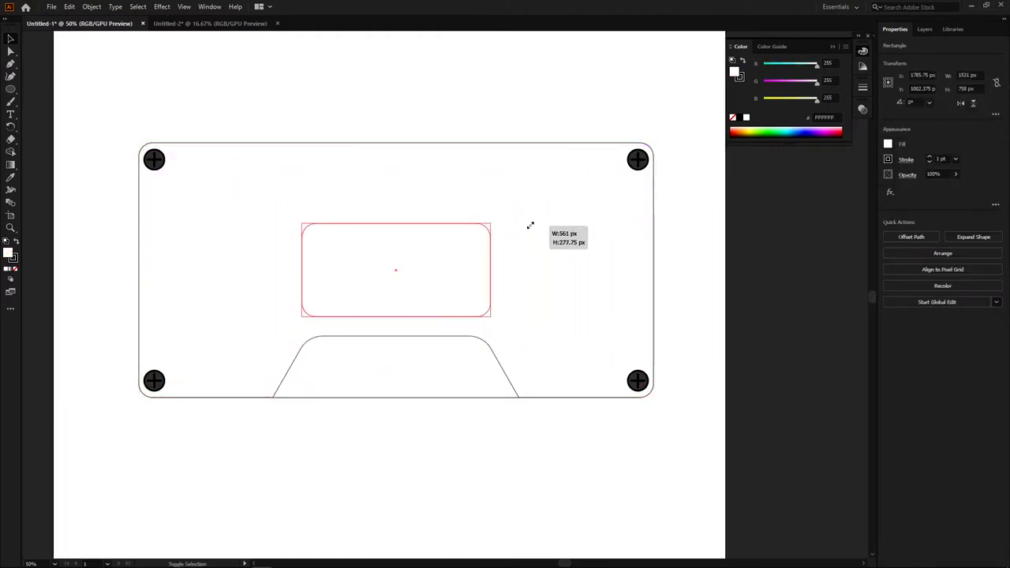
pyautogui.moveTo(654, 144); pyautogui.dragTo(488, 226)
pyautogui.moveTo(488, 270)
pyautogui.mouseDown()
pyautogui.moveTo(600, 272)
pyautogui.moveTo(516, 201)
pyautogui.mouseUp()
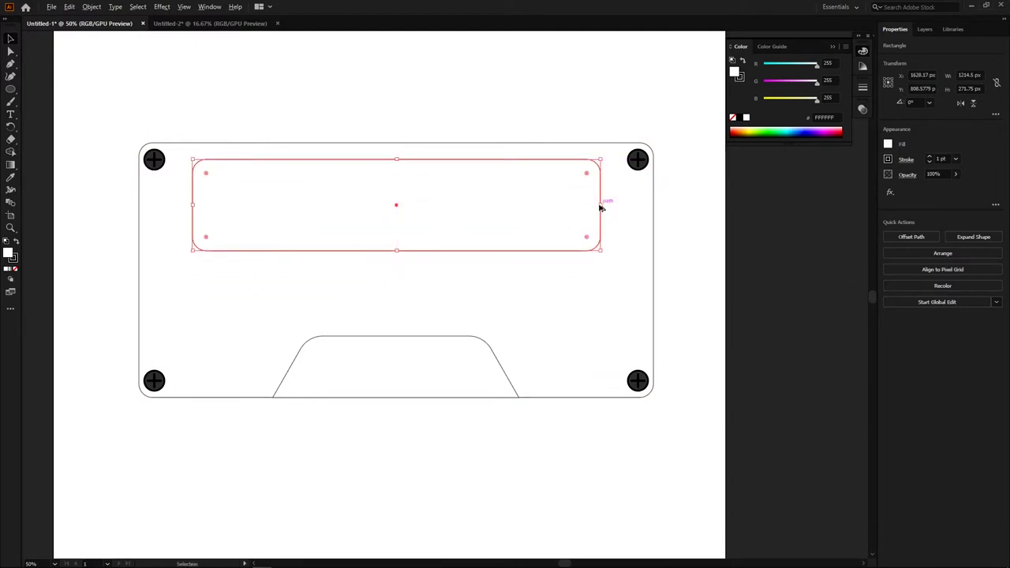
pyautogui.moveTo(600, 205); pyautogui.dragTo(624, 207)
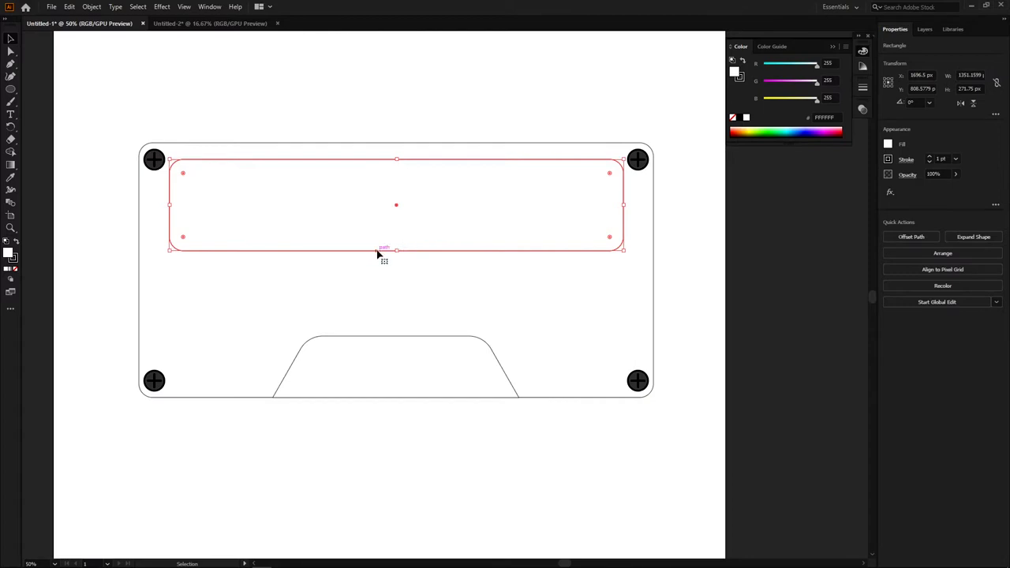
# - Reduce the strip's height to about 172 px and add a copy below shortened to 86 px
pyautogui.moveTo(397, 251)
pyautogui.mouseDown()
pyautogui.moveTo(396, 216)
pyautogui.moveTo(409, 203)
pyautogui.moveTo(390, 208)
pyautogui.mouseUp()
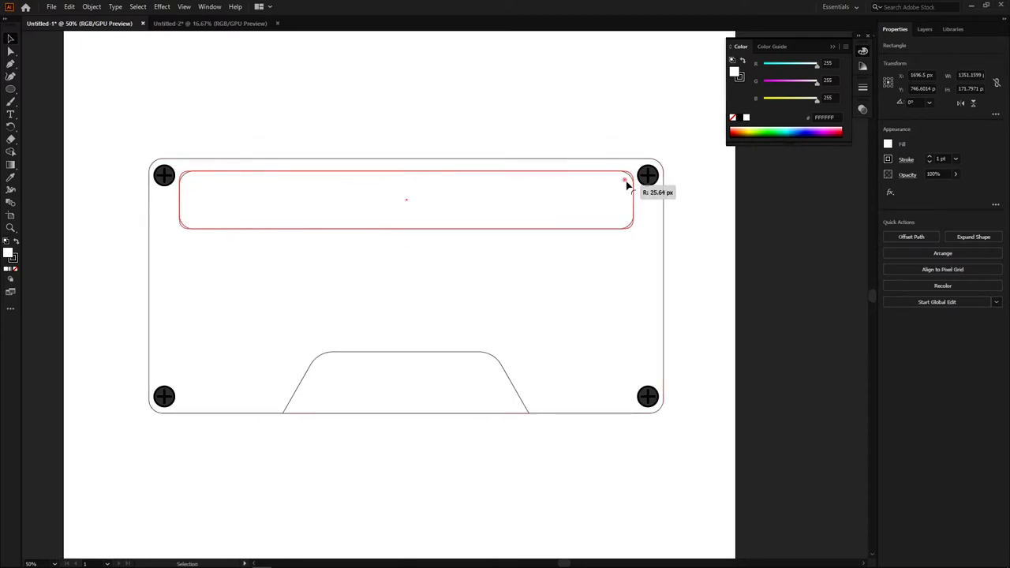
pyautogui.moveTo(557, 196); pyautogui.dragTo(560, 315)
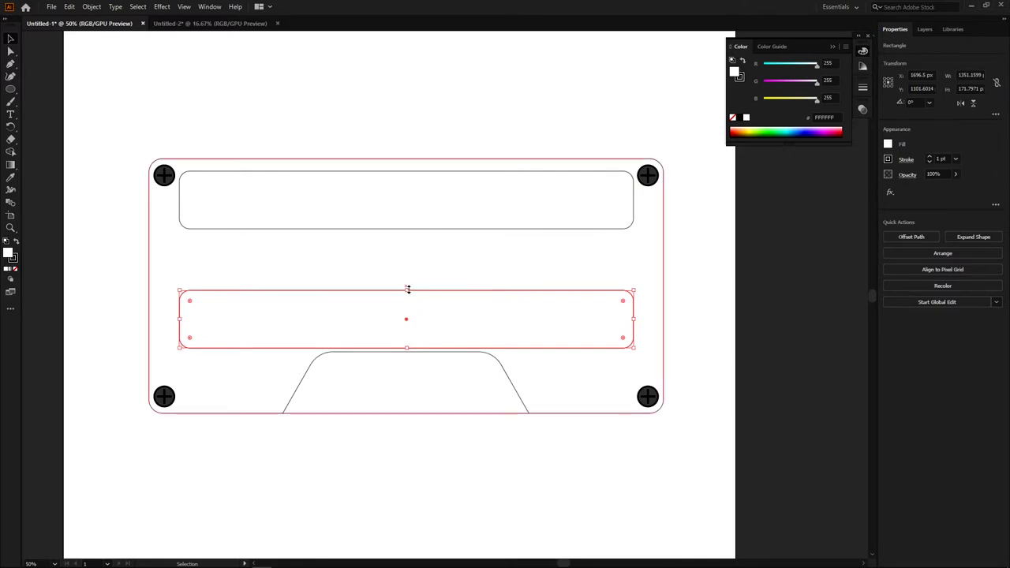
pyautogui.moveTo(407, 291); pyautogui.dragTo(410, 321)
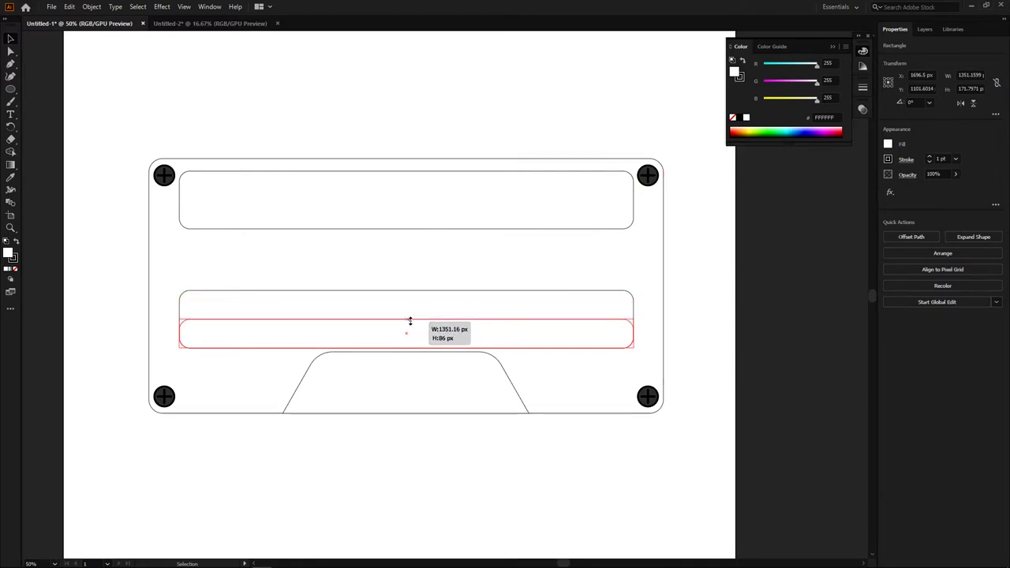
# - Copy the top strip into the middle gap and stretch it taller to fill the space
pyautogui.moveTo(476, 219); pyautogui.dragTo(479, 288)
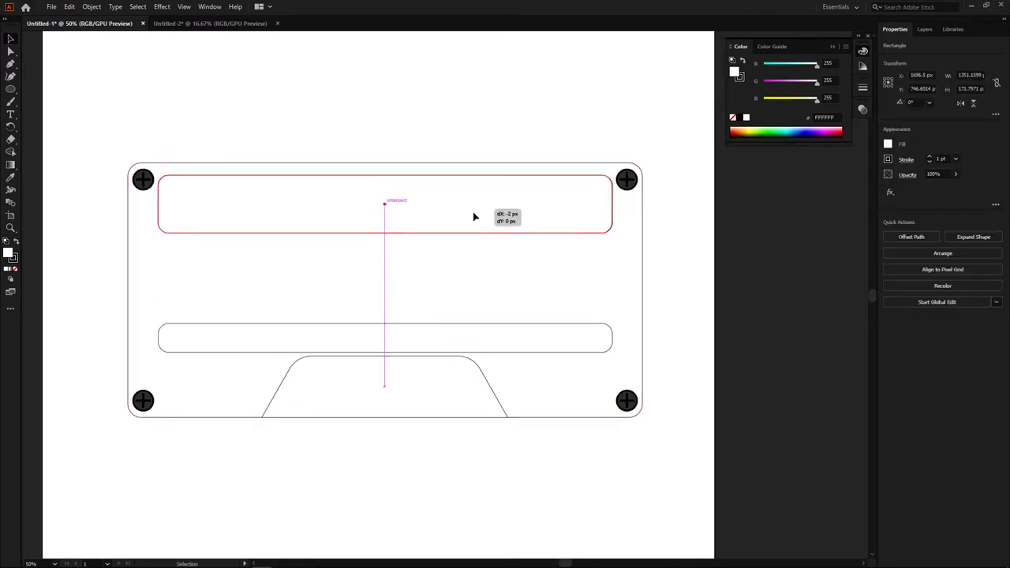
pyautogui.moveTo(387, 249); pyautogui.dragTo(391, 238)
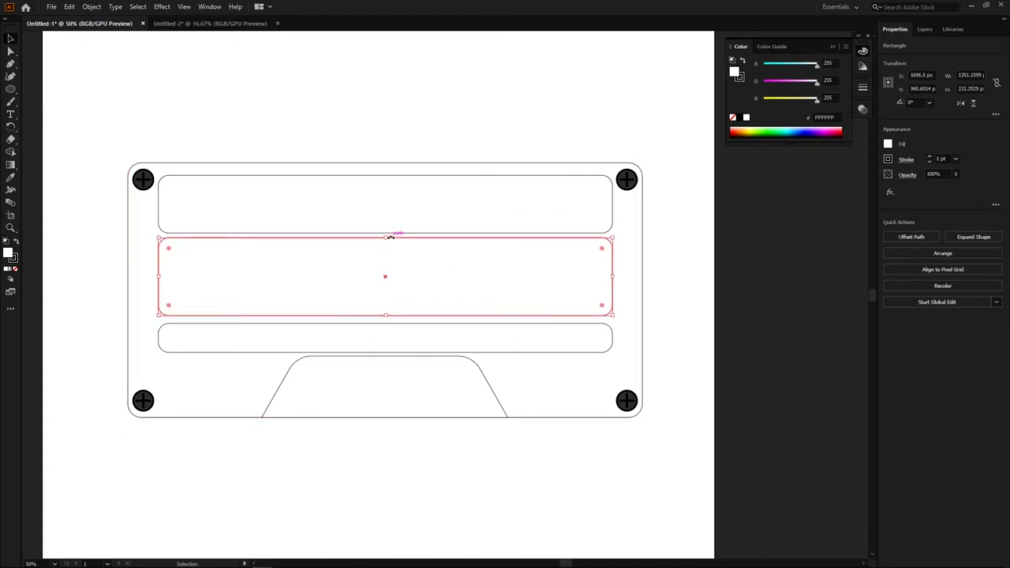
pyautogui.press('Up')
pyautogui.press('Up')
pyautogui.press('Up')
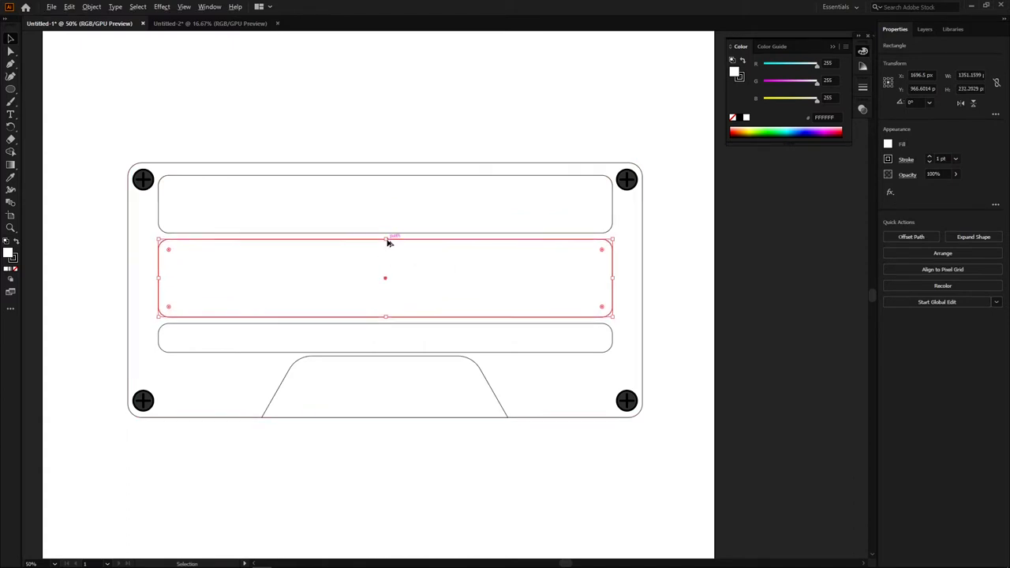
pyautogui.moveTo(388, 244); pyautogui.dragTo(388, 234)
# - Space the three inner rounded rectangles evenly with Vertical Distribute Space
pyautogui.keyDown('shift'); pyautogui.click(386, 204); pyautogui.keyUp('shift')
pyautogui.keyDown('shift'); pyautogui.click(385, 339); pyautogui.keyUp('shift')
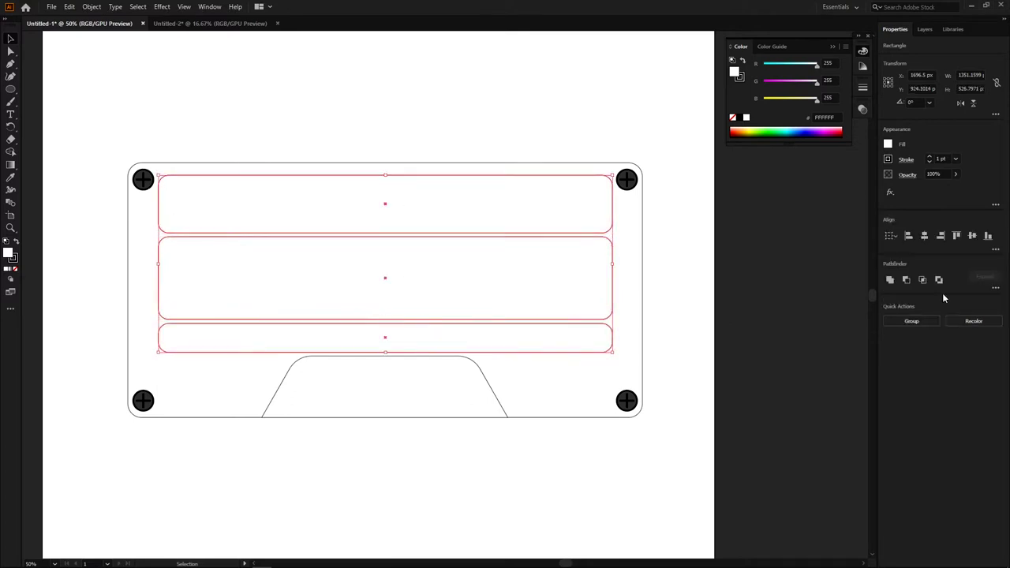
pyautogui.click(997, 251)
pyautogui.click(973, 314)
pyautogui.click(713, 266)
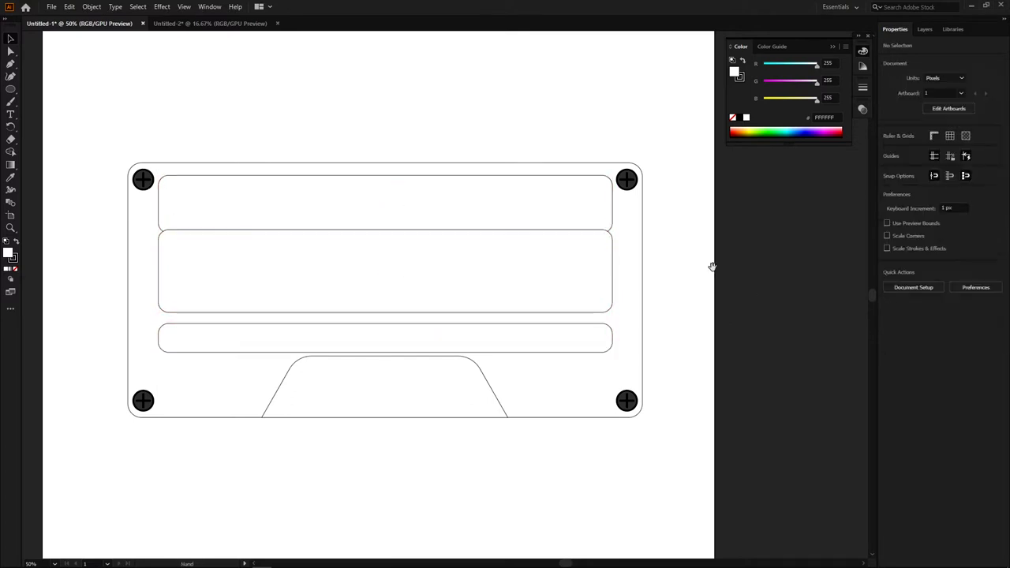
pyautogui.hotkey('ctrl', 'z')
pyautogui.hotkey('ctrl', 'shift', 'z')
pyautogui.hotkey('ctrl', '=')
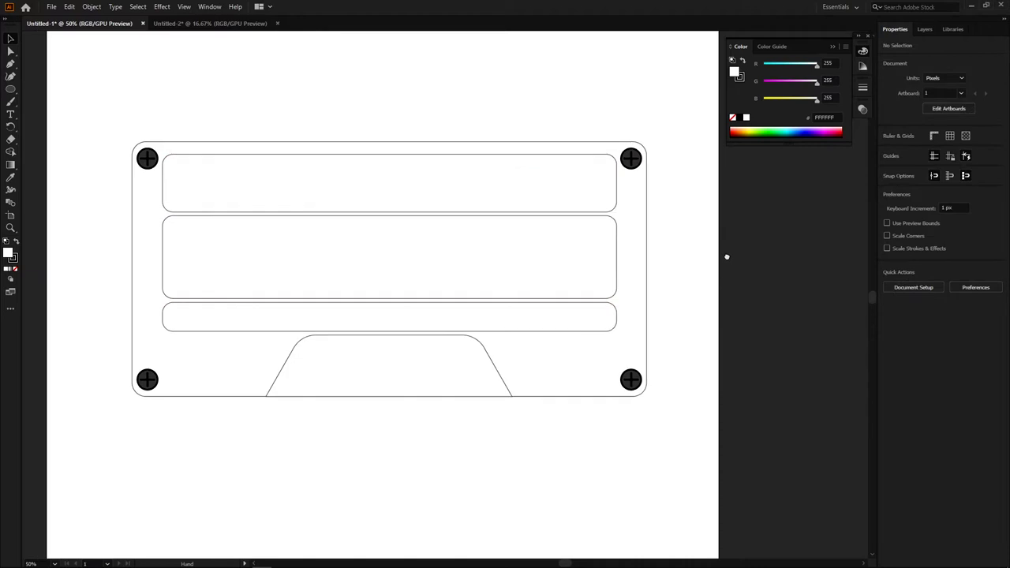
pyautogui.hotkey('ctrl', 'z')
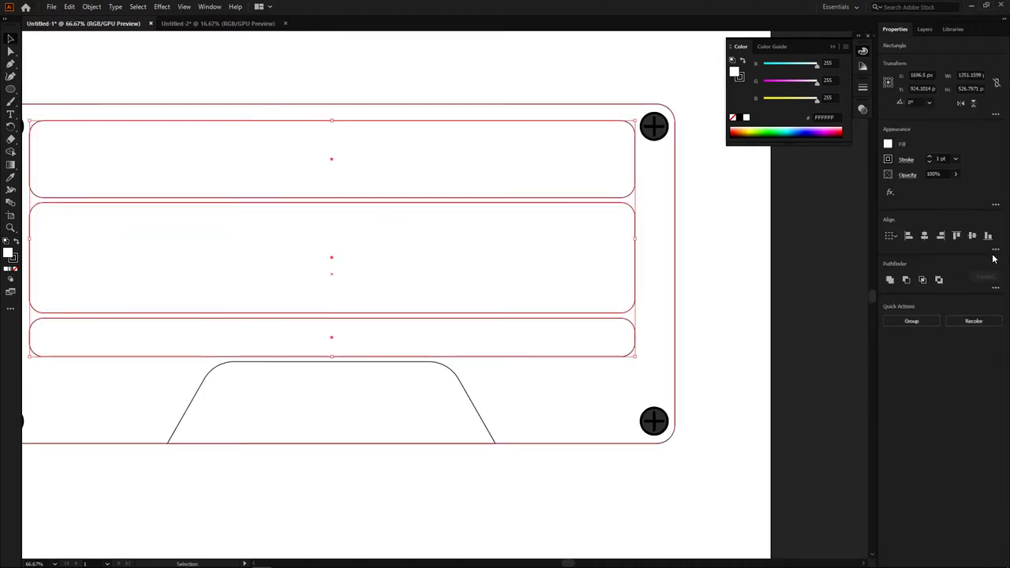
pyautogui.click(996, 251)
pyautogui.click(933, 316)
pyautogui.hotkey('ctrl', 'z')
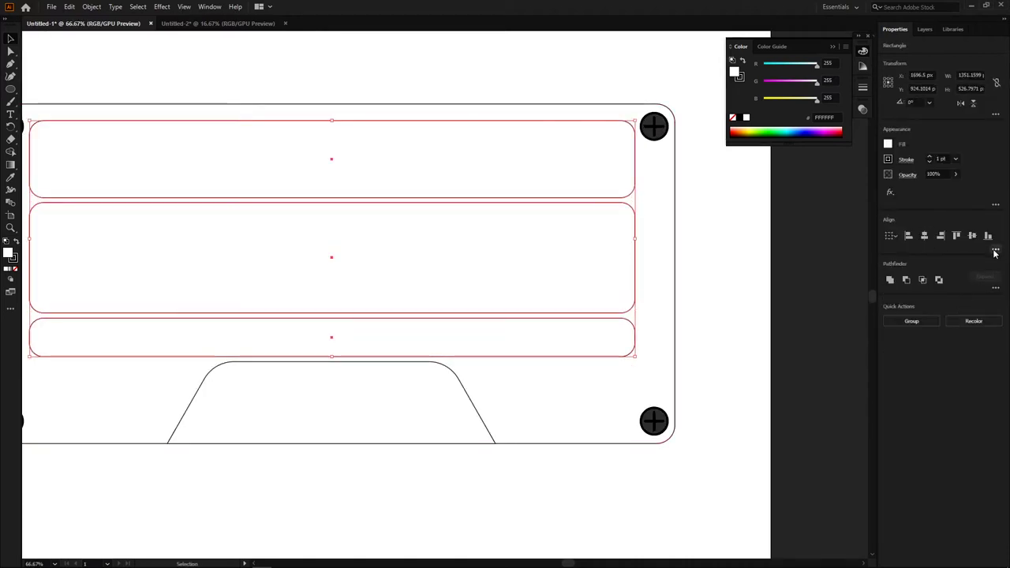
pyautogui.click(994, 252)
# - Make the middle rounded rectangle's corners rounder with its corner widget
pyautogui.scroll(-1, 734, 324)
pyautogui.hotkey('ctrl', 'shift', 'a')
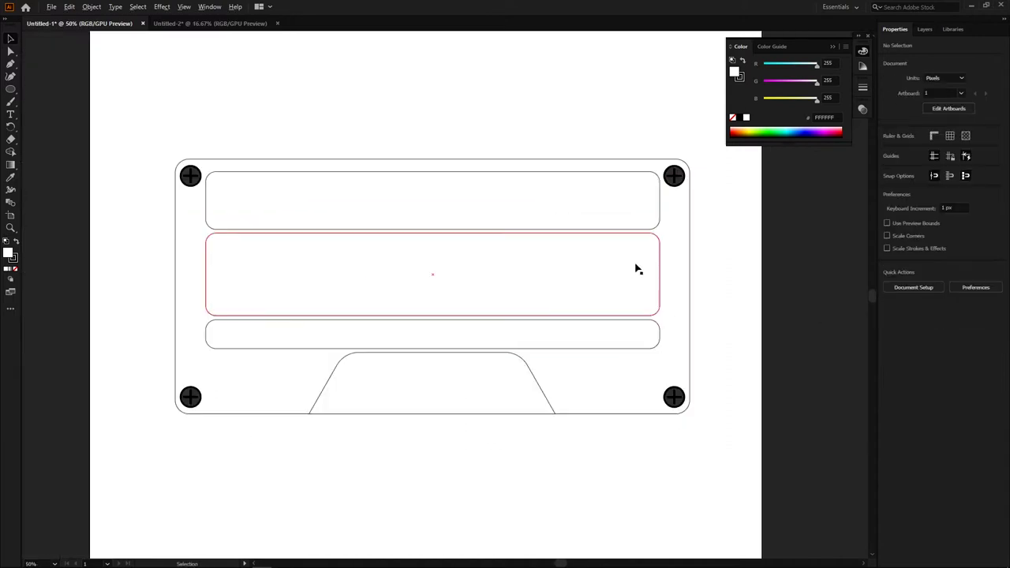
pyautogui.moveTo(637, 269); pyautogui.dragTo(627, 262)
pyautogui.scroll(1, 453, 275)
pyautogui.click(453, 275)
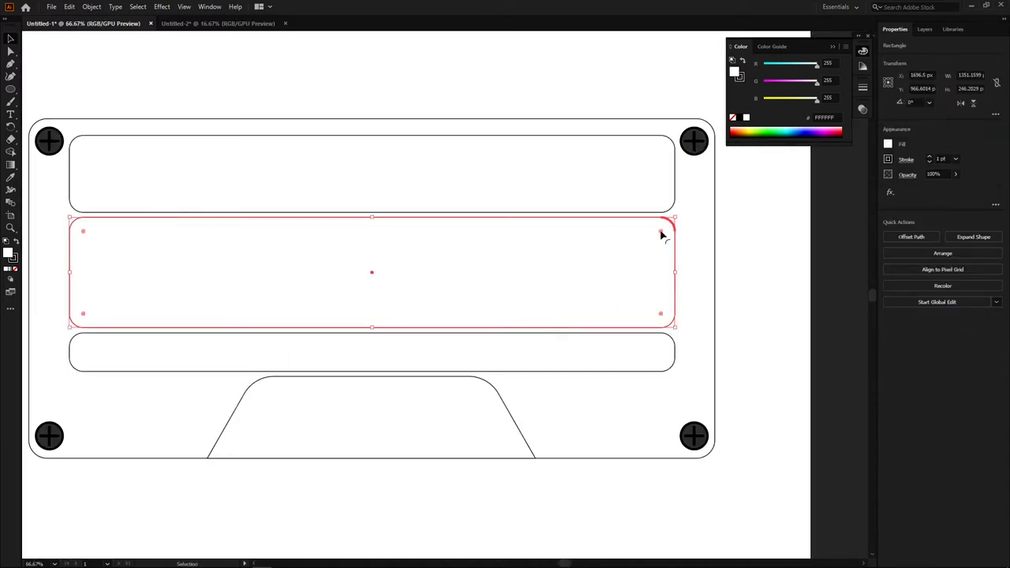
pyautogui.moveTo(662, 234); pyautogui.dragTo(668, 229)
pyautogui.click(724, 244)
# - Recentre the cassette in view and select the bottom-left screw
pyautogui.scroll(-1, 491, 305)
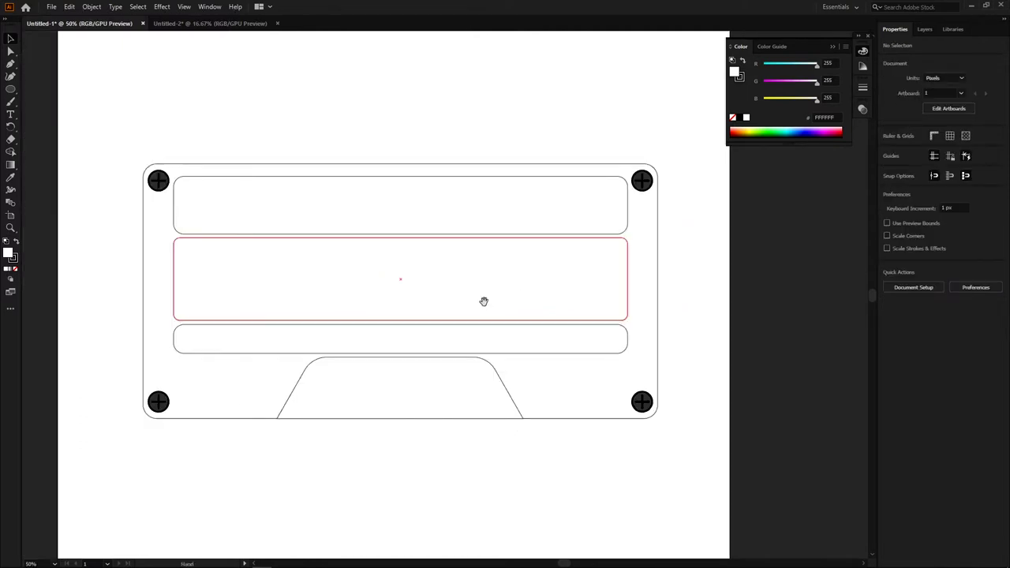
pyautogui.moveTo(484, 301); pyautogui.dragTo(480, 279)
pyautogui.scroll(1, 358, 409)
pyautogui.press('a')
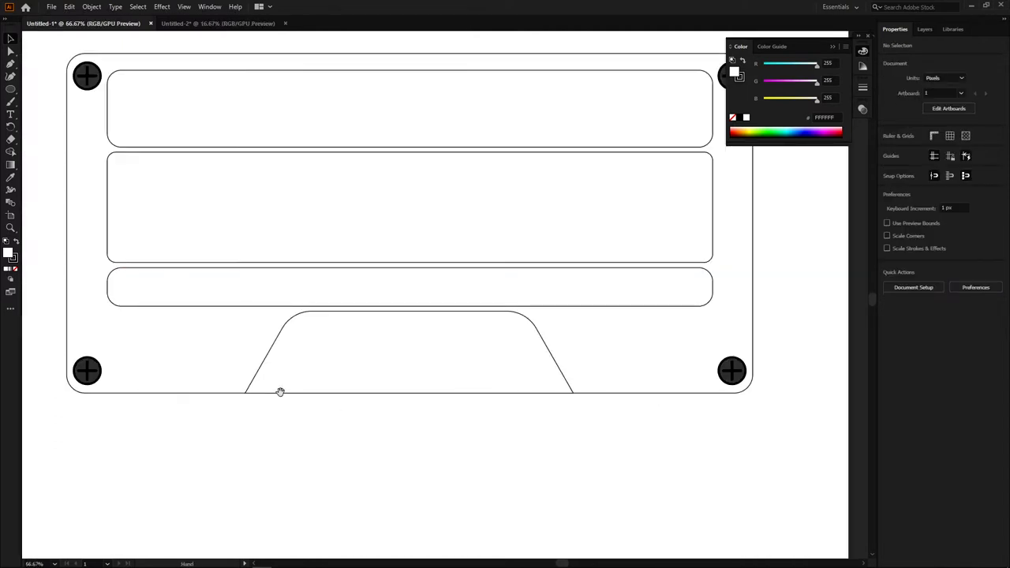
pyautogui.click(83, 370)
# - Centre the screw in the trapezoid tab and draw a small circle in the bottom panel
pyautogui.moveTo(83, 369); pyautogui.dragTo(407, 337)
pyautogui.click(413, 424)
pyautogui.scroll(1, 289, 399)
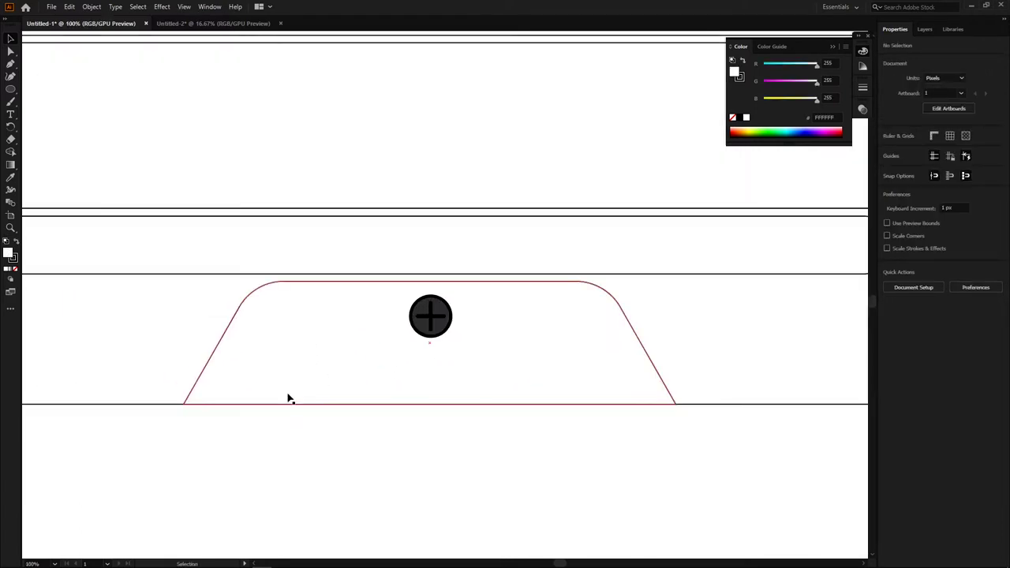
pyautogui.moveTo(303, 445); pyautogui.dragTo(340, 481)
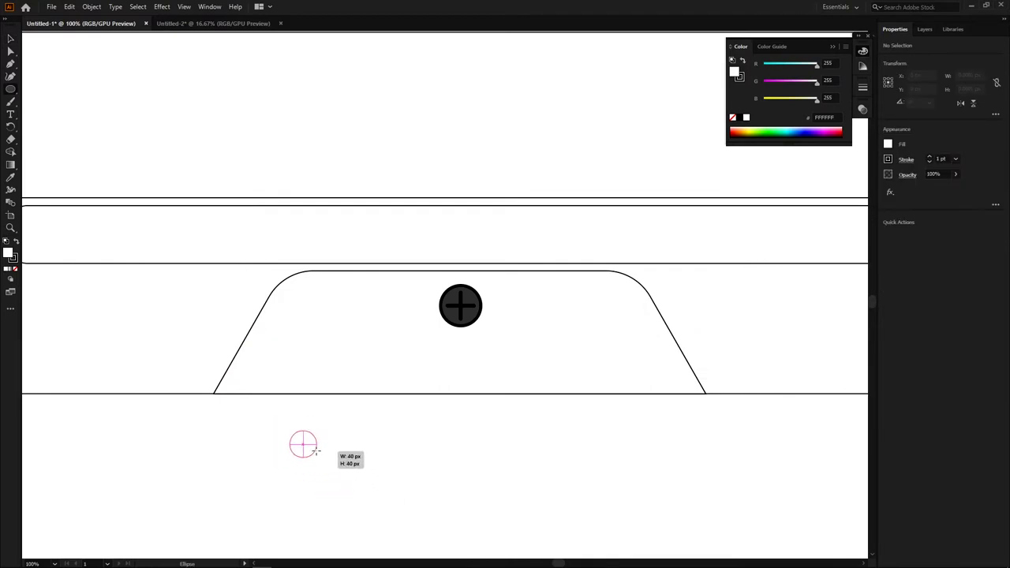
pyautogui.moveTo(337, 478)
pyautogui.mouseDown()
pyautogui.moveTo(278, 370)
pyautogui.moveTo(641, 369)
pyautogui.mouseUp()
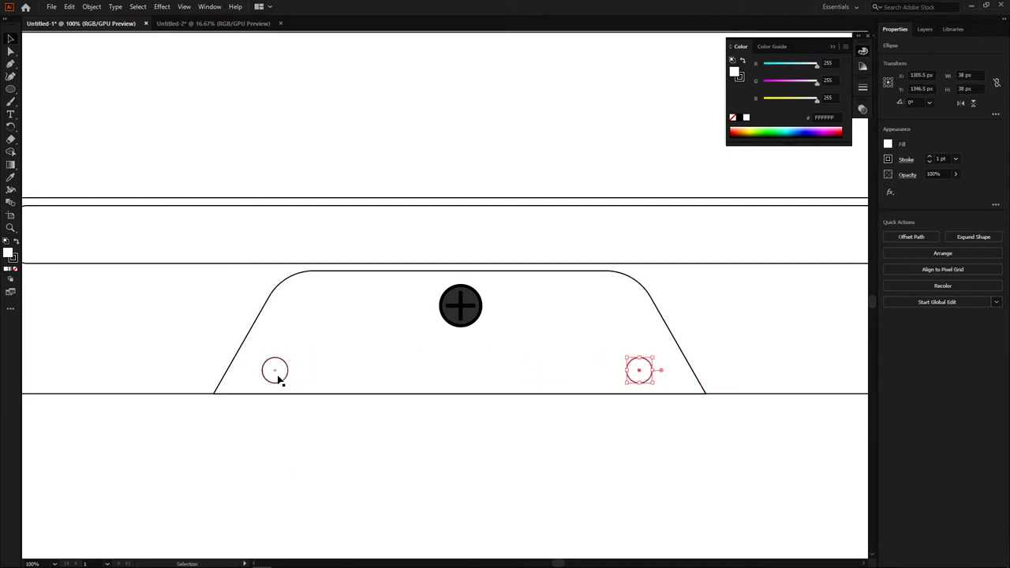
# - Draw a small rectangle beside the left circle and round its corners into a pill
pyautogui.press('m')
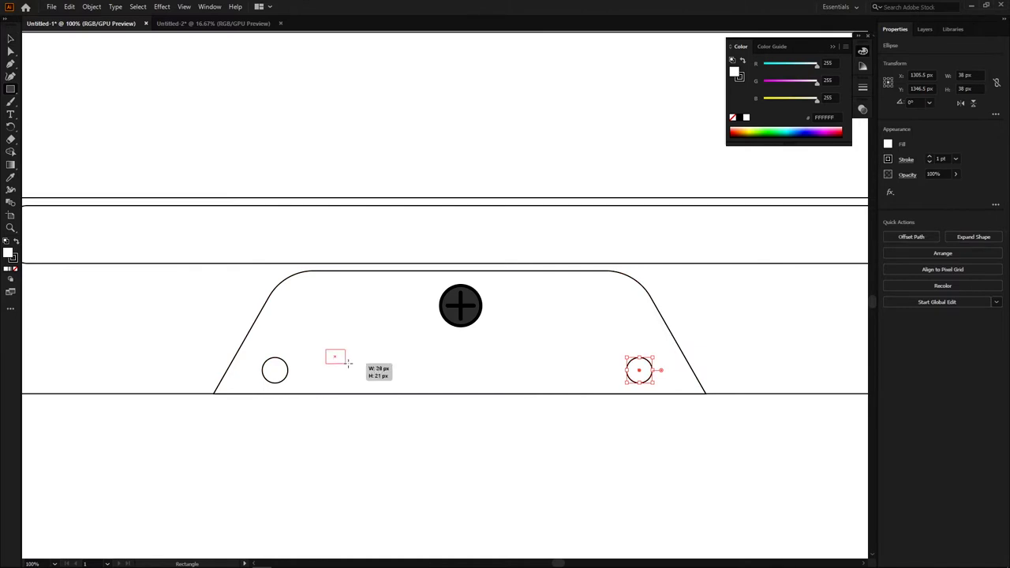
pyautogui.moveTo(348, 363); pyautogui.dragTo(360, 364)
pyautogui.press('a')
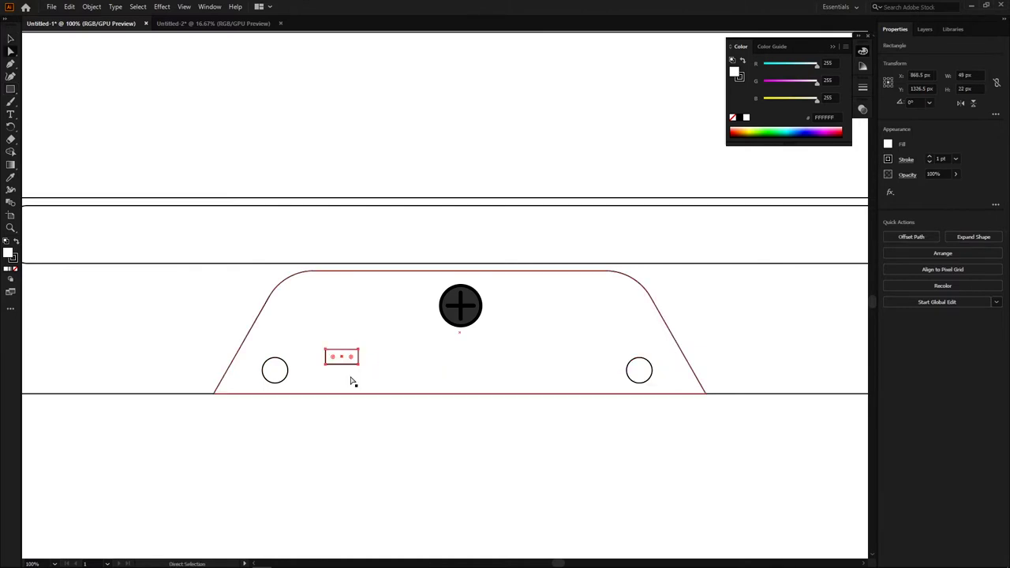
pyautogui.press('v')
pyautogui.scroll(2, 350, 360)
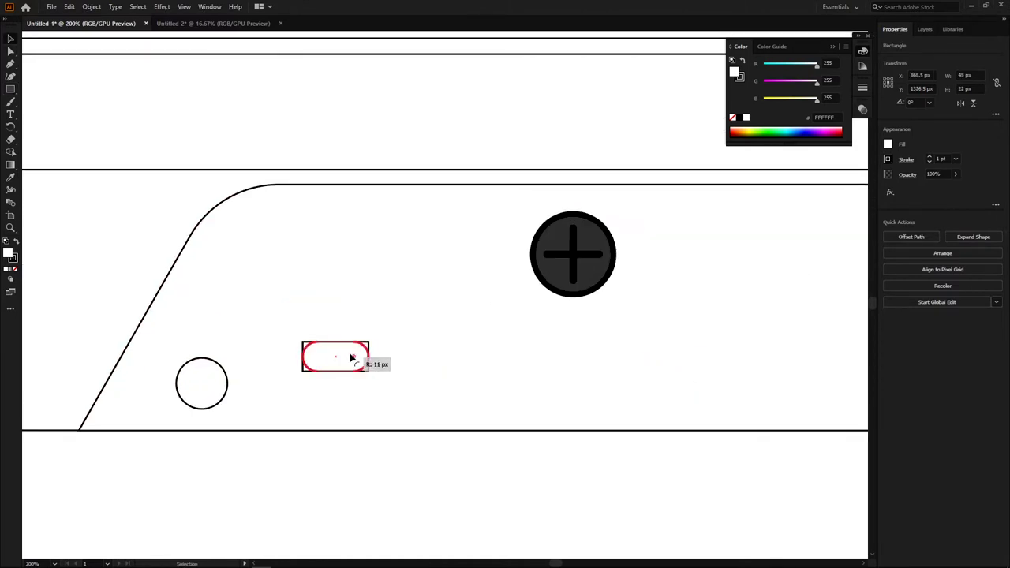
pyautogui.moveTo(361, 354); pyautogui.dragTo(352, 355)
pyautogui.hscroll(3, 372, 361)
pyautogui.press('a')
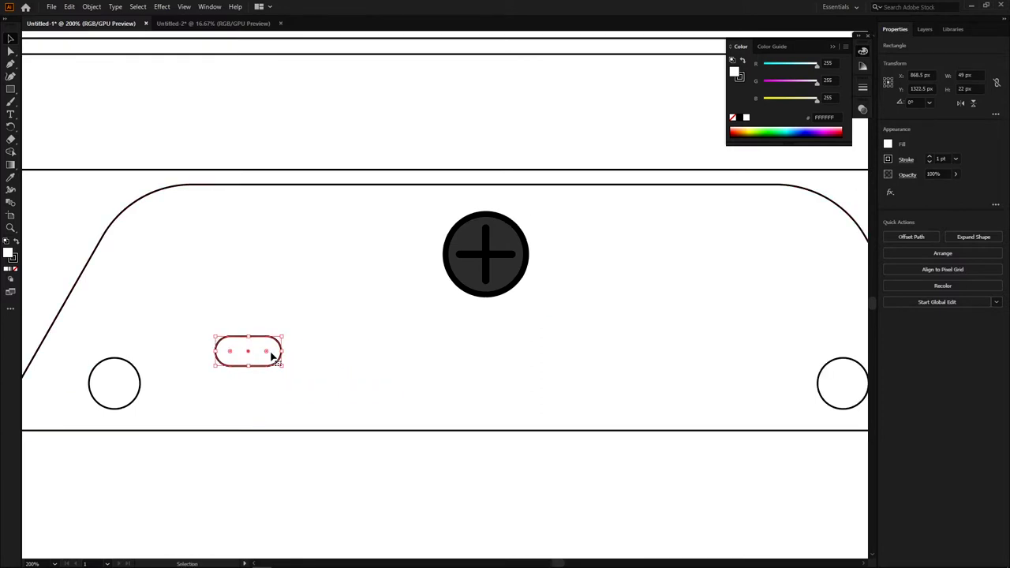
pyautogui.press('v')
# - Delete the stray right-side copy and select the left pill and circle
pyautogui.moveTo(269, 356)
pyautogui.mouseDown()
pyautogui.moveTo(753, 345)
pyautogui.moveTo(738, 341)
pyautogui.mouseUp()
pyautogui.hotkey('ctrl', '-')
pyautogui.click(552, 440)
pyautogui.click(686, 368)
pyautogui.press('Delete')
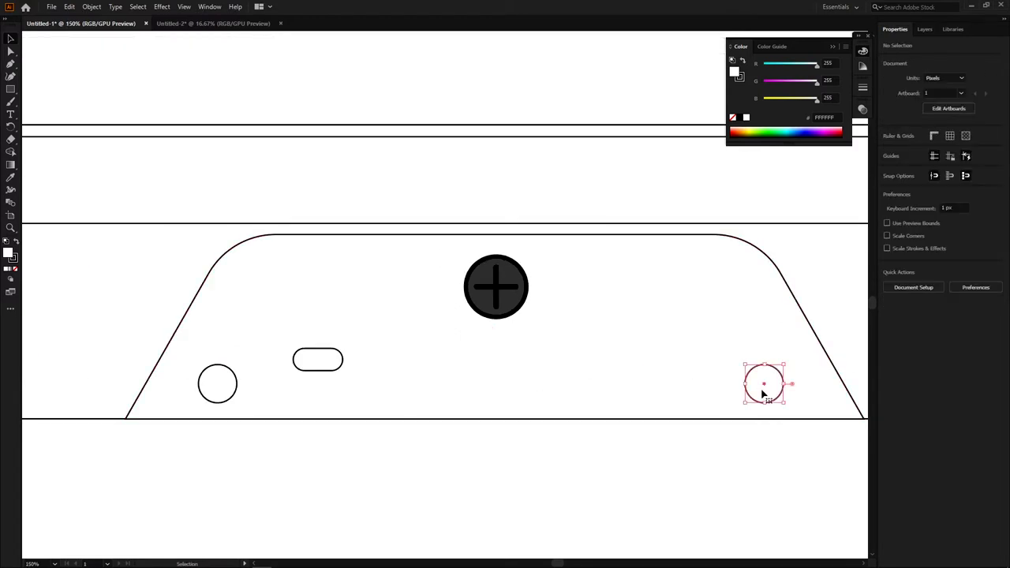
pyautogui.click(765, 387)
pyautogui.press('Delete')
pyautogui.click(318, 361)
pyautogui.keyDown('shift'); pyautogui.click(221, 384); pyautogui.keyUp('shift')
# - Reflect a copy of the pill and circle and place it on the right side
pyautogui.rightClick(223, 382)
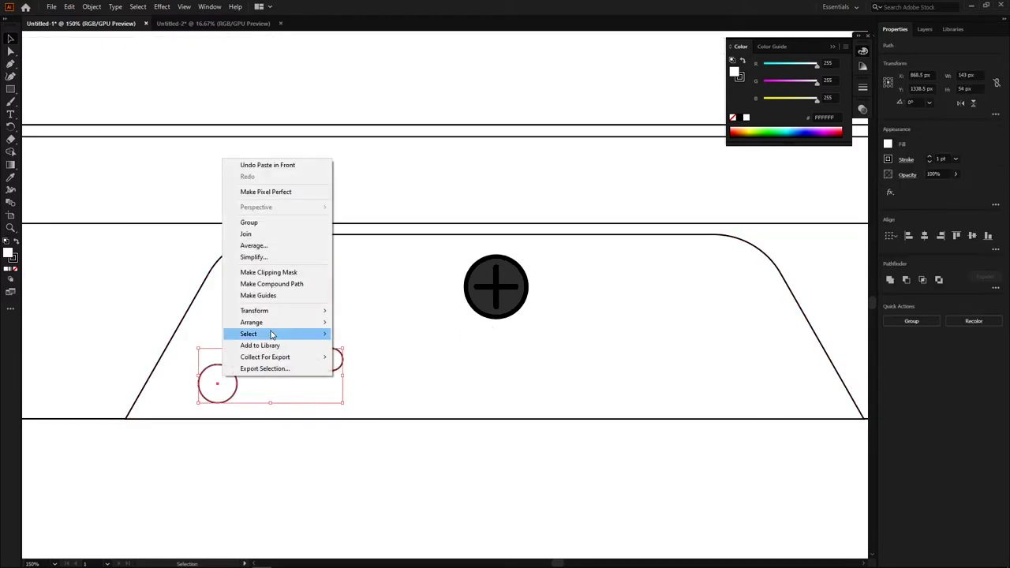
pyautogui.click(372, 349)
pyautogui.click(606, 344)
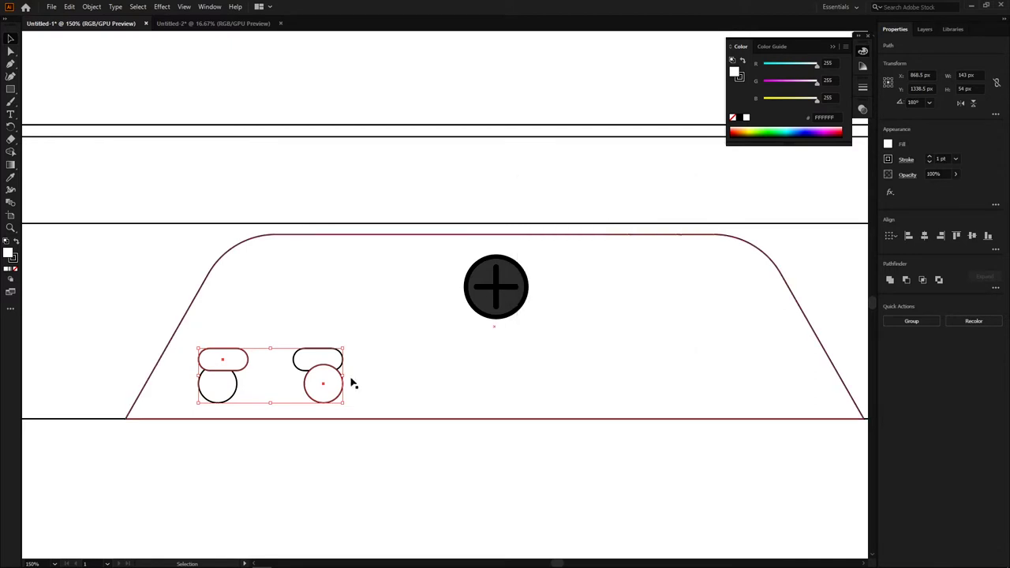
pyautogui.moveTo(330, 393); pyautogui.dragTo(779, 395)
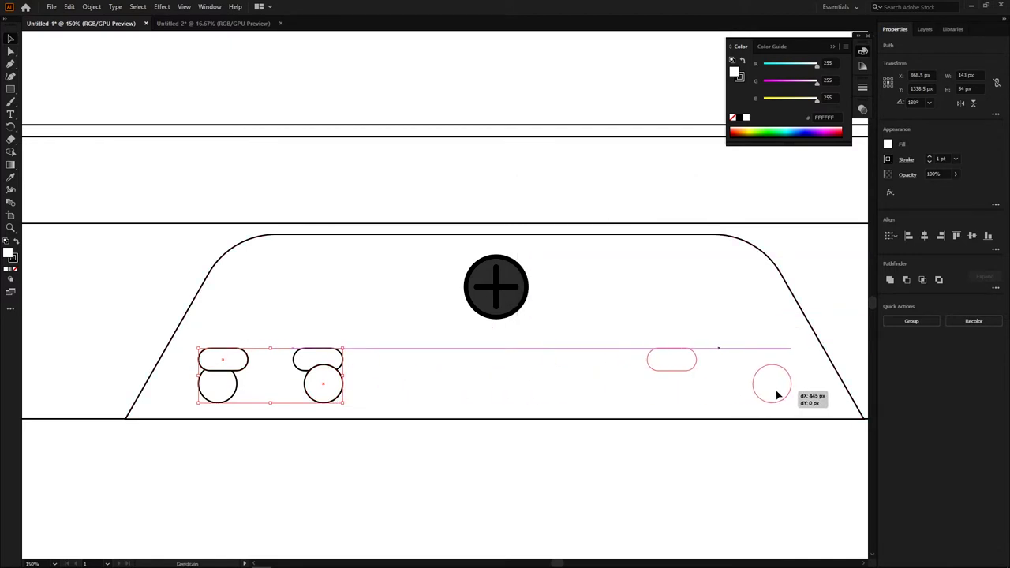
pyautogui.moveTo(778, 395); pyautogui.dragTo(778, 395)
pyautogui.click(679, 501)
pyautogui.scroll(-1, 388, 421)
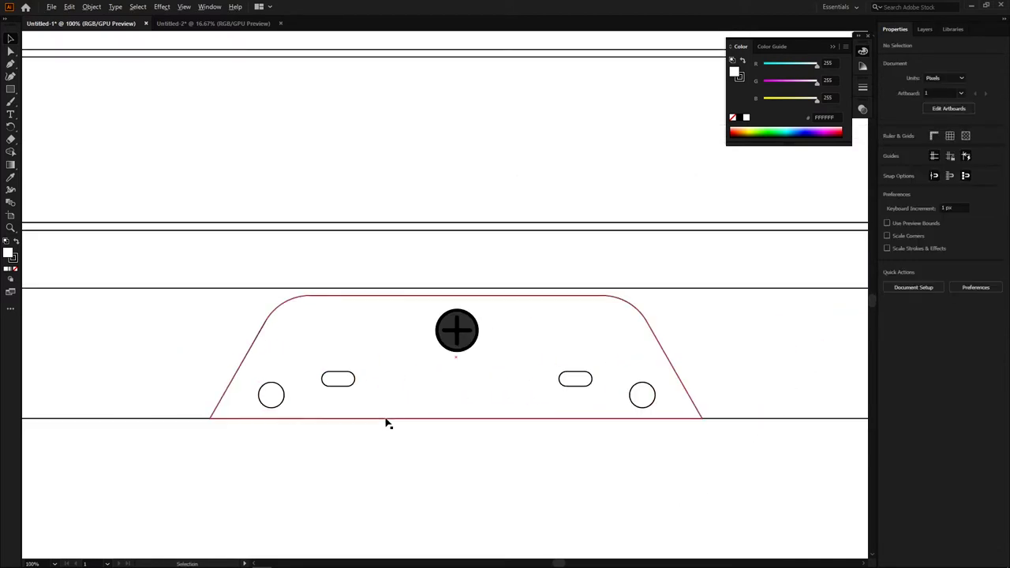
pyautogui.scroll(-2, 382, 426)
pyautogui.scroll(1, 382, 426)
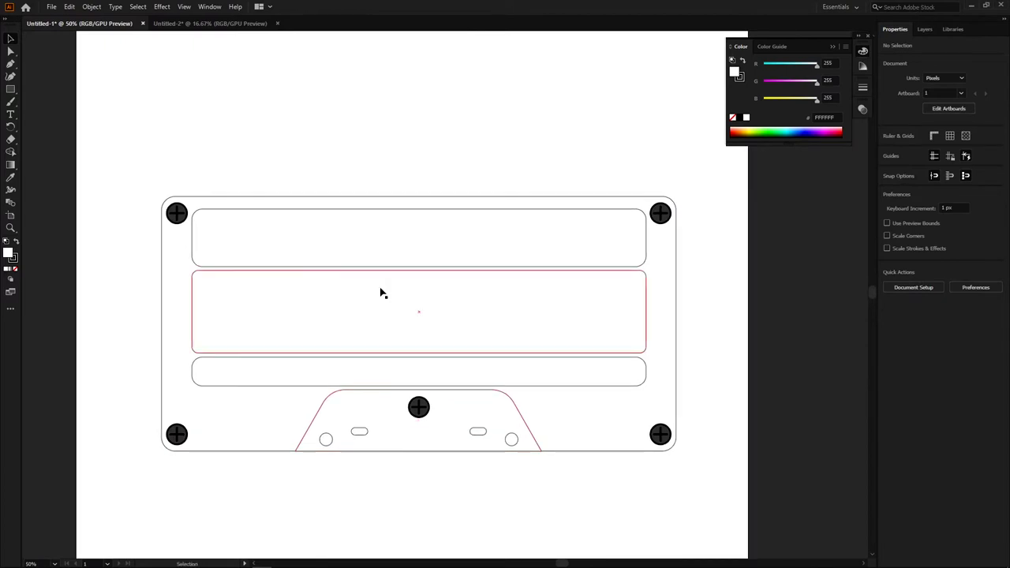
# - Draw a roughly 198 px circle and position it on the left of the middle window
pyautogui.hotkey('ctrl', '=')
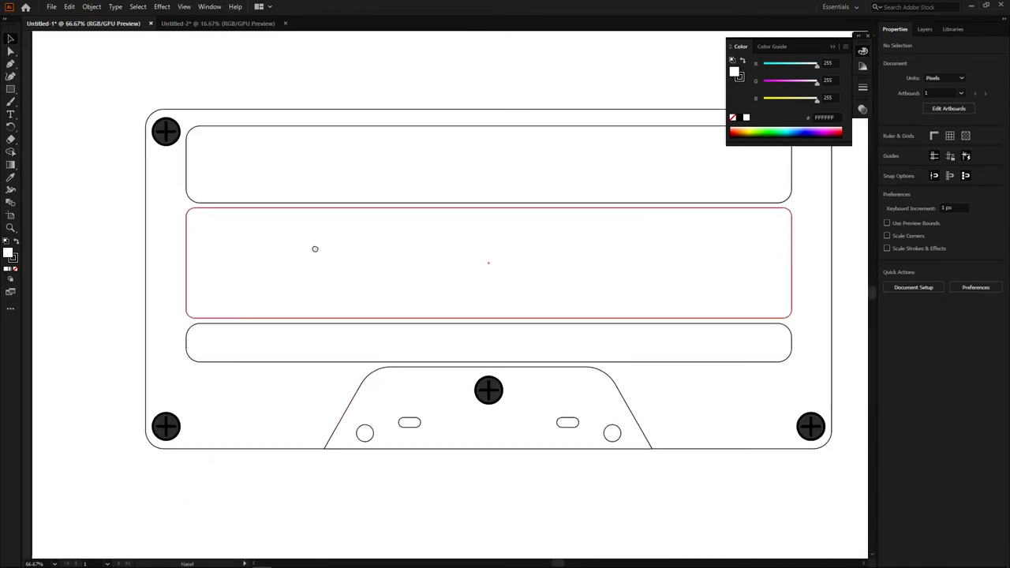
pyautogui.press('l')
pyautogui.moveTo(290, 495)
pyautogui.mouseDown()
pyautogui.moveTo(358, 521)
pyautogui.moveTo(333, 538)
pyautogui.mouseUp()
pyautogui.moveTo(329, 489)
pyautogui.mouseDown()
pyautogui.moveTo(303, 492)
pyautogui.moveTo(225, 250)
pyautogui.mouseUp()
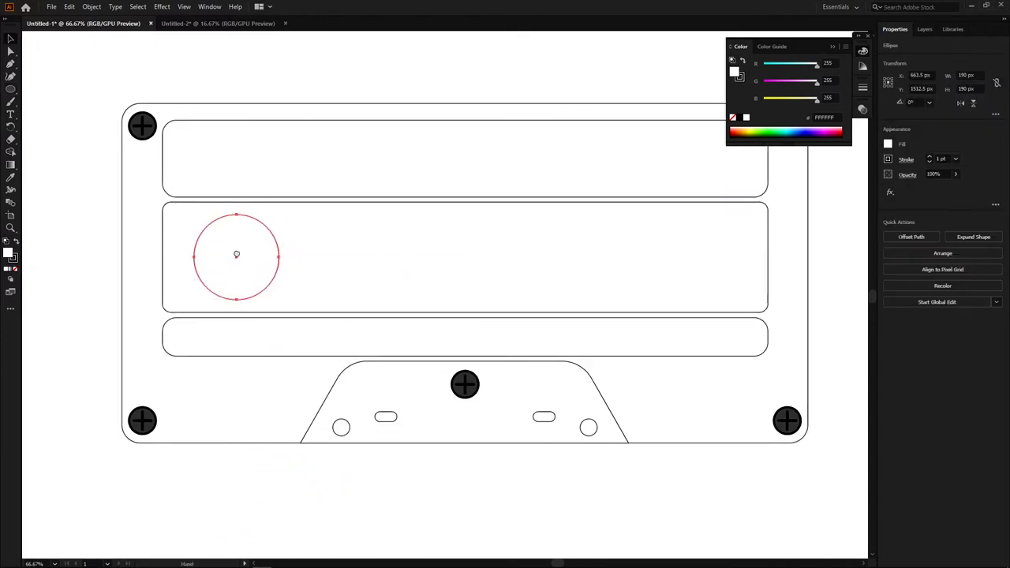
pyautogui.moveTo(277, 221); pyautogui.dragTo(281, 215)
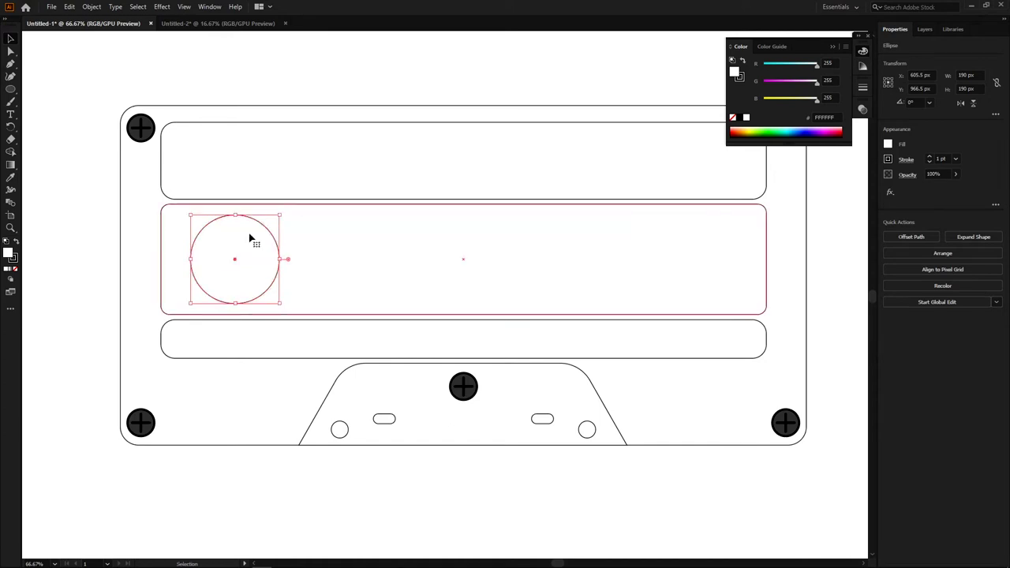
pyautogui.click(126, 287)
pyautogui.click(242, 263)
pyautogui.moveTo(243, 263); pyautogui.dragTo(295, 267)
pyautogui.scroll(1, 216, 282)
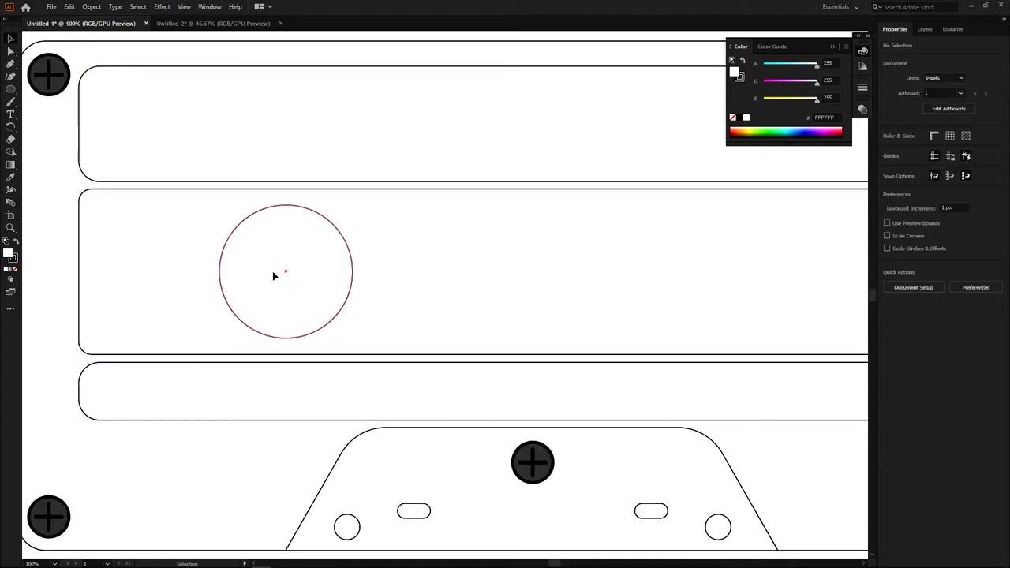
pyautogui.click(273, 275)
pyautogui.moveTo(353, 204); pyautogui.dragTo(457, 221)
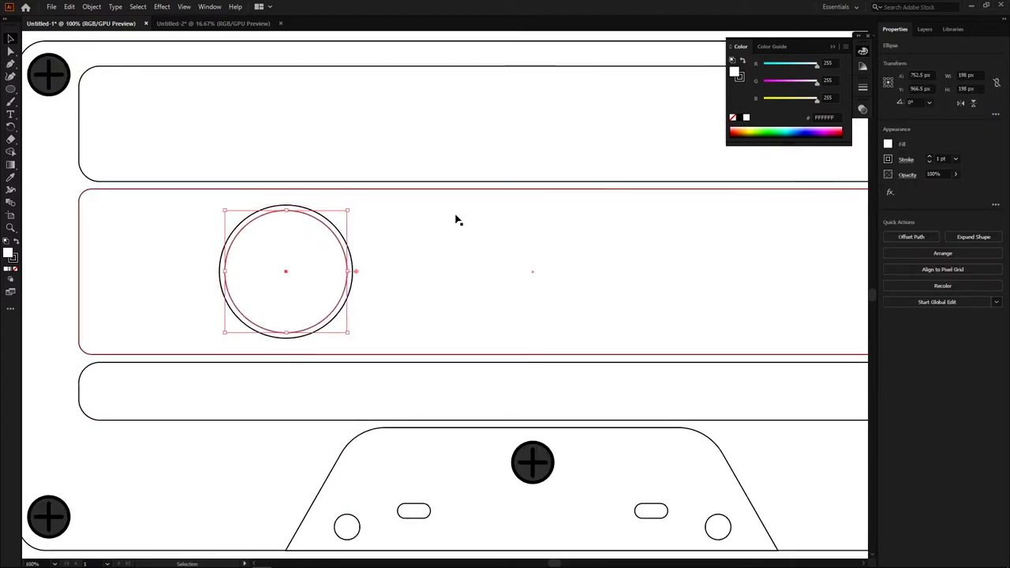
# - Give the circle a dashed outline and raise its stroke weight several times
pyautogui.click(906, 161)
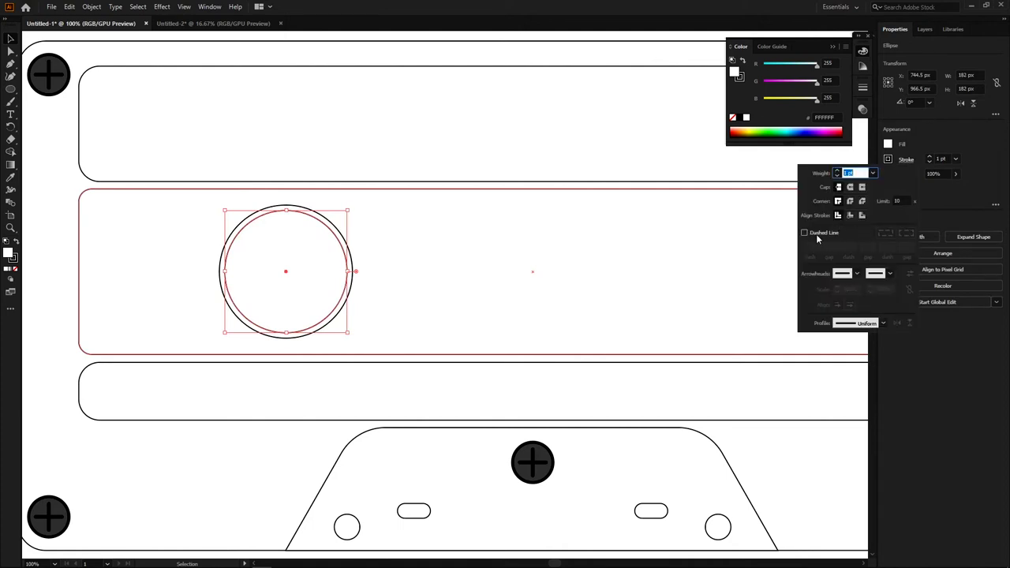
pyautogui.click(817, 235)
pyautogui.press('Return')
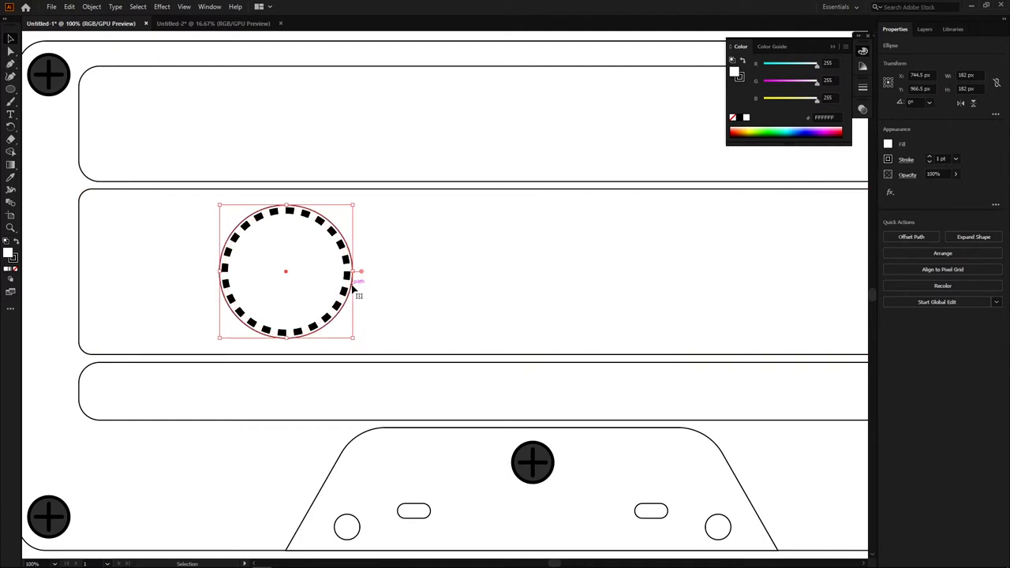
pyautogui.click(930, 158)
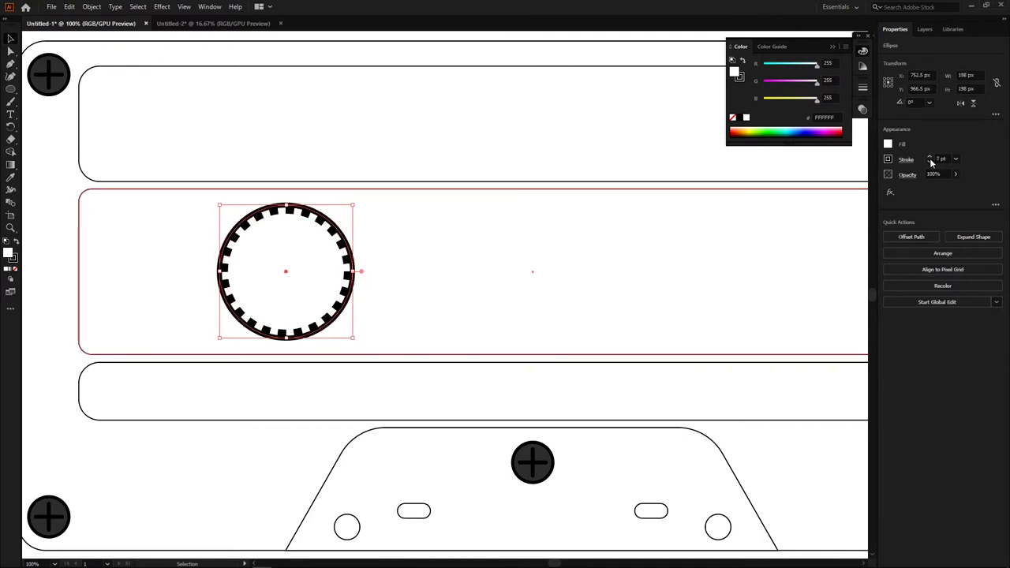
pyautogui.scroll(-1, 353, 321)
pyautogui.click(140, 314)
pyautogui.scroll(2, 334, 276)
pyautogui.scroll(1, 359, 269)
pyautogui.click(359, 268)
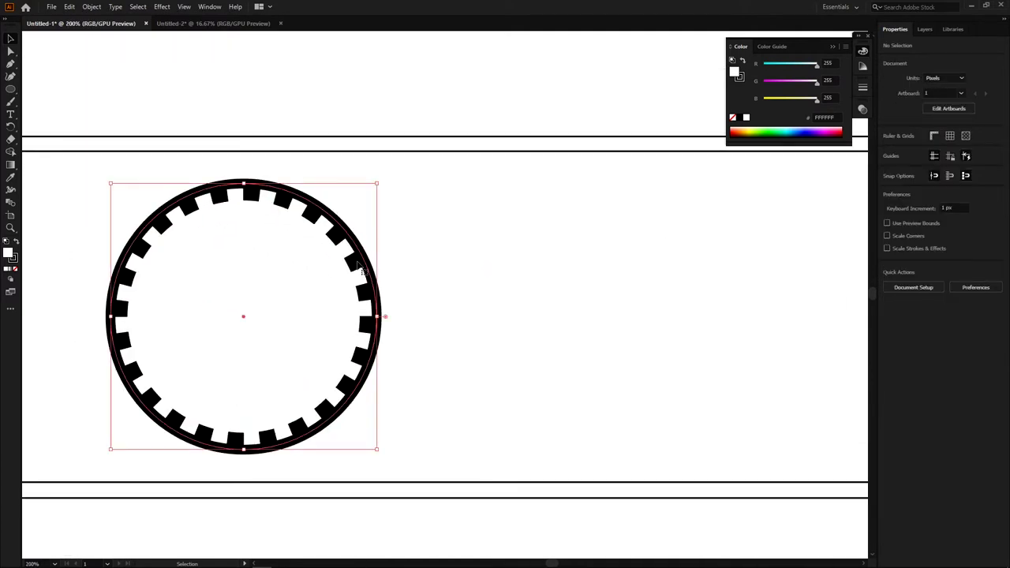
pyautogui.click(351, 267)
pyautogui.click(931, 159)
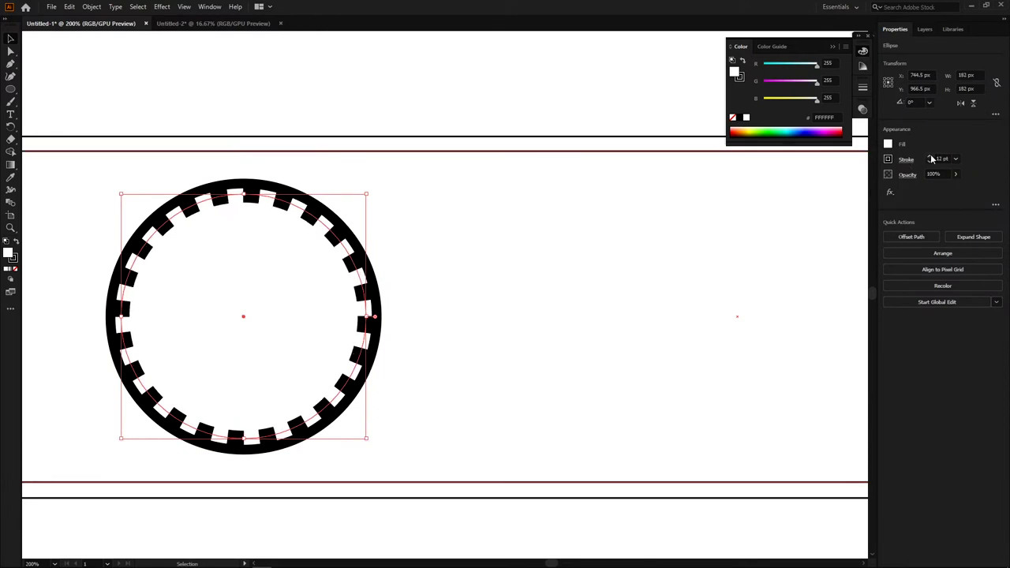
pyautogui.click(931, 158)
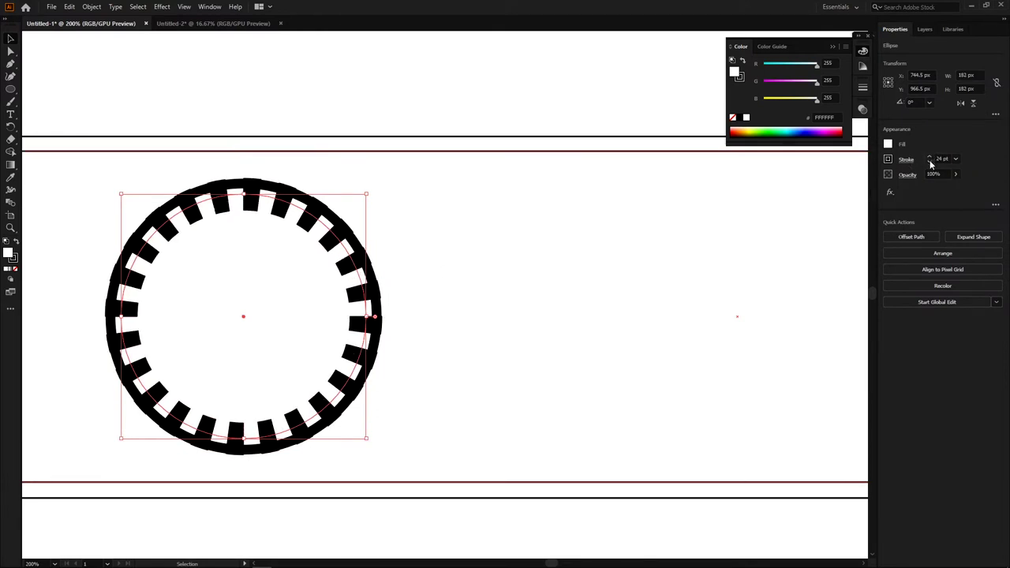
# - Duplicate the dashed reel to the right side of the window
pyautogui.hotkey('ctrl', '-')
pyautogui.hotkey('ctrl', '-')
pyautogui.click(77, 304)
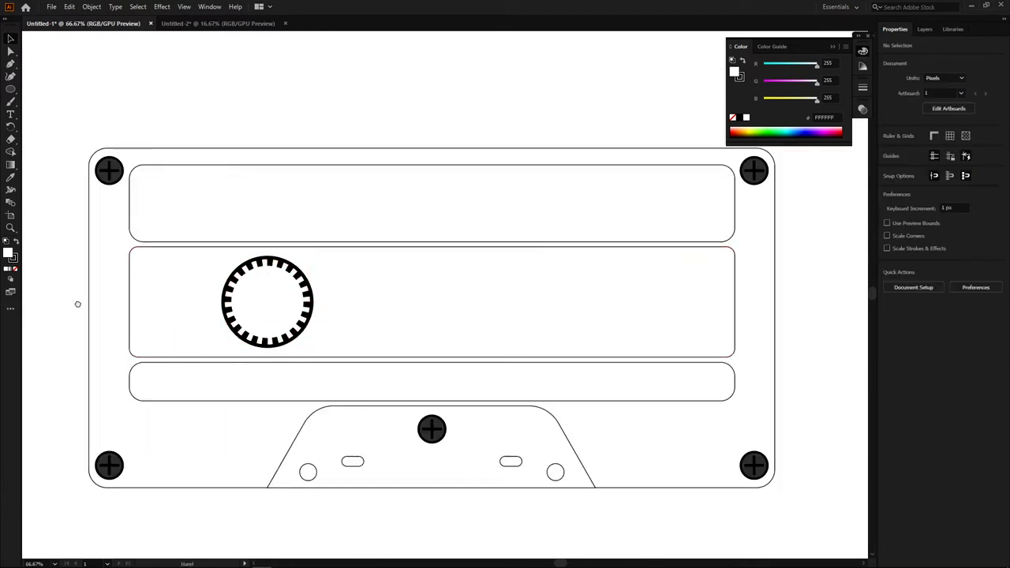
pyautogui.click(268, 292)
pyautogui.hotkey('ctrl', '+')
pyautogui.hotkey('ctrl', '+')
pyautogui.hotkey('ctrl', '-')
pyautogui.hotkey('ctrl', '-')
pyautogui.hotkey('ctrl', '-')
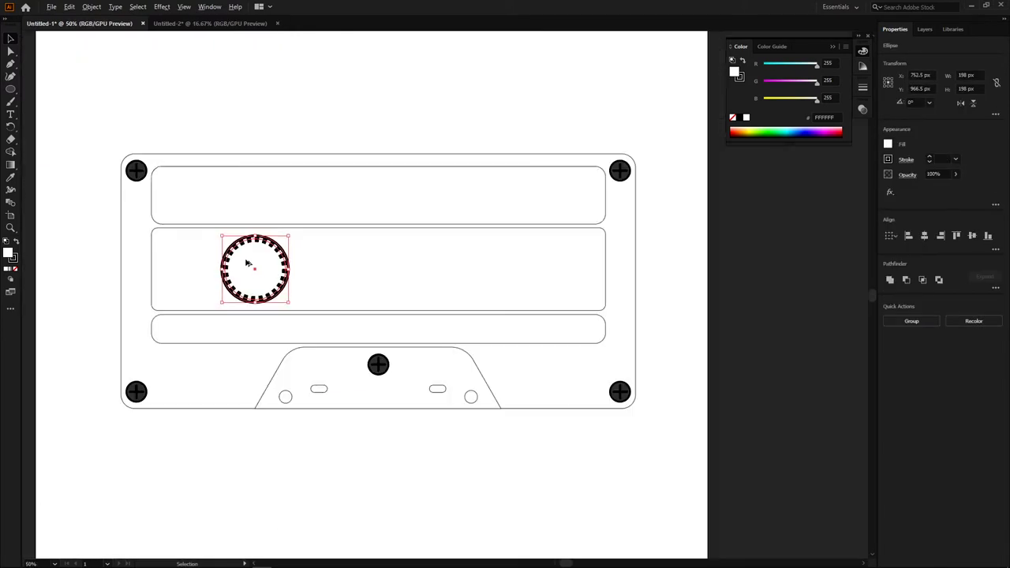
pyautogui.moveTo(255, 270); pyautogui.dragTo(494, 271)
pyautogui.hotkey('ctrl', 'shift', 'a')
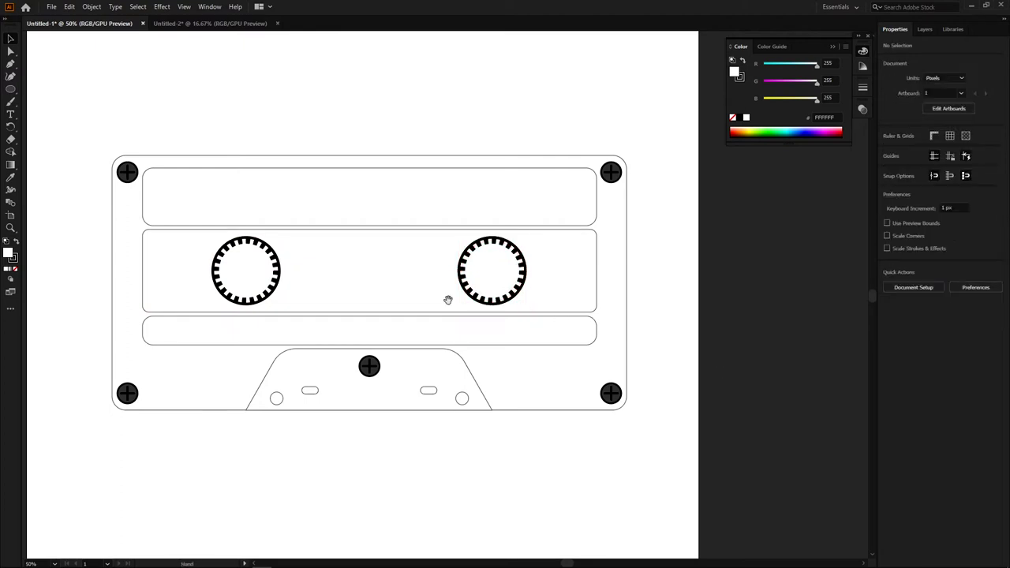
pyautogui.hotkey('ctrl', '+')
# - Resize the window rectangle to fit between the two reels
pyautogui.click(408, 290)
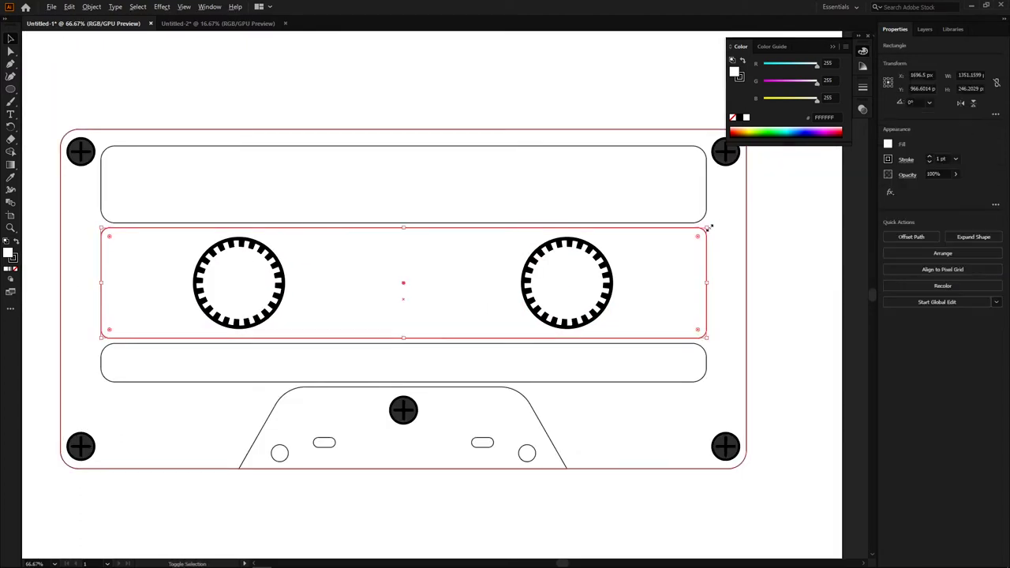
pyautogui.moveTo(709, 227); pyautogui.dragTo(505, 263)
pyautogui.moveTo(404, 265); pyautogui.dragTo(411, 244)
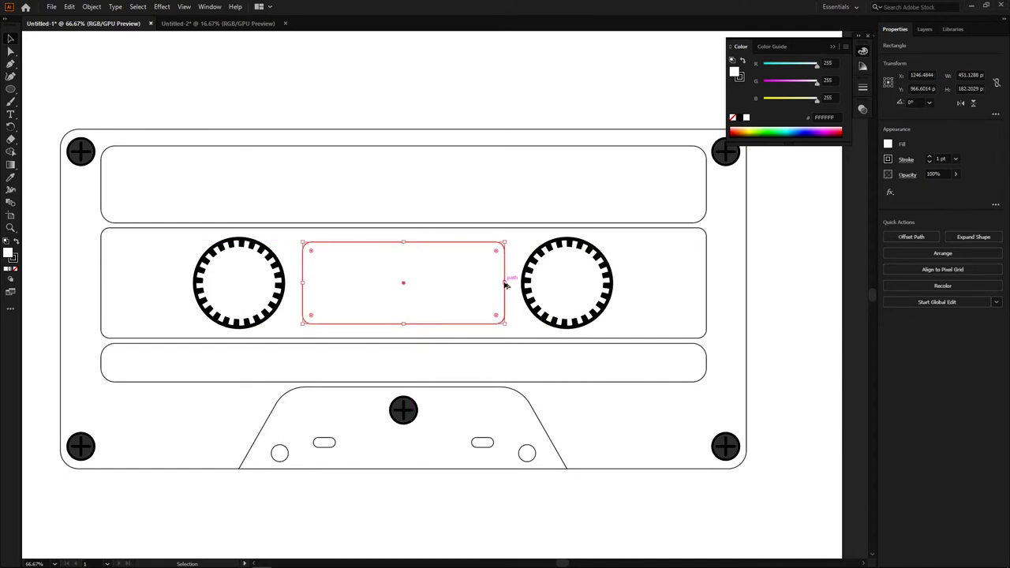
pyautogui.moveTo(504, 283); pyautogui.dragTo(515, 283)
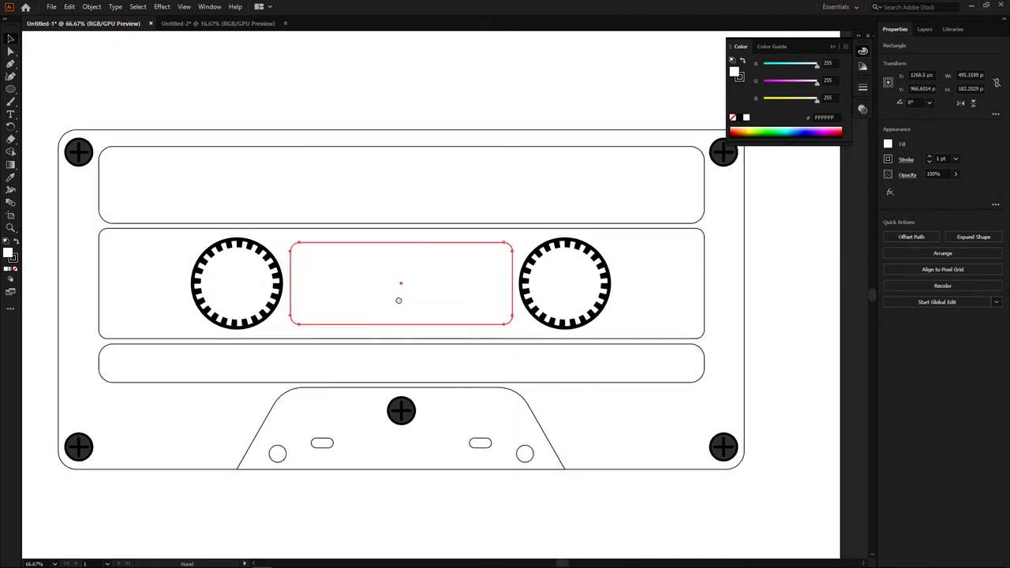
pyautogui.click(683, 300)
pyautogui.click(396, 302)
pyautogui.hotkey('ctrl', '1')
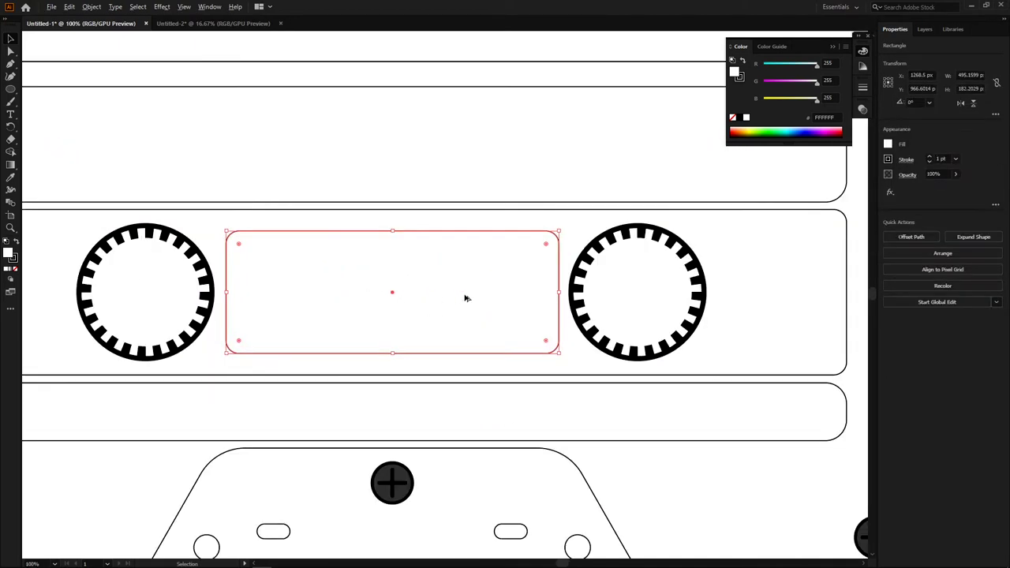
# - Round the window rectangle's corners further
pyautogui.moveTo(546, 246); pyautogui.dragTo(530, 259)
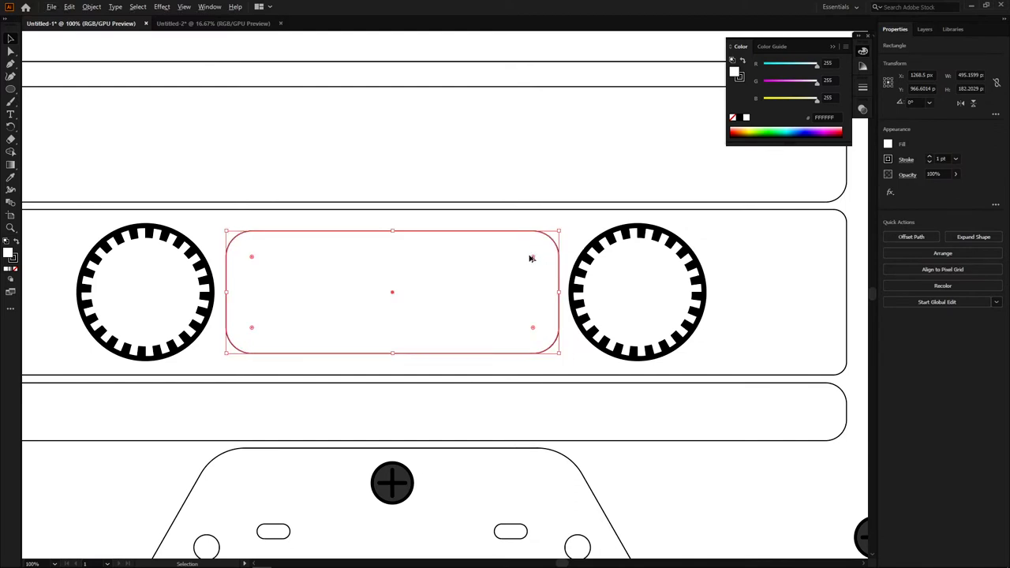
pyautogui.hotkey('ctrl', '-')
pyautogui.hotkey('ctrl', '-')
pyautogui.click(455, 461)
pyautogui.hotkey('ctrl', '+')
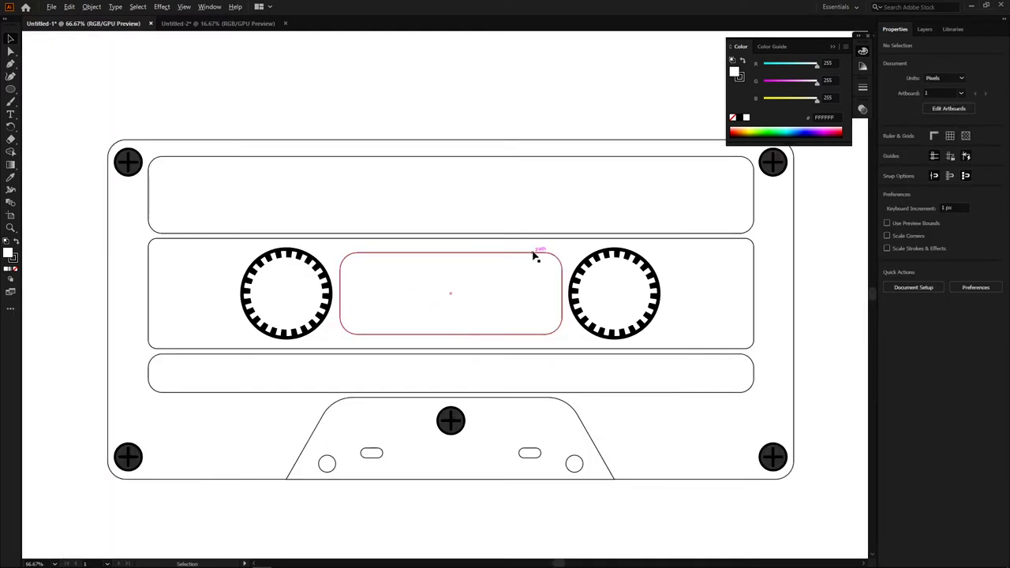
# - Place a window copy over the left reel and cut it out with Minus Front
pyautogui.click(535, 289)
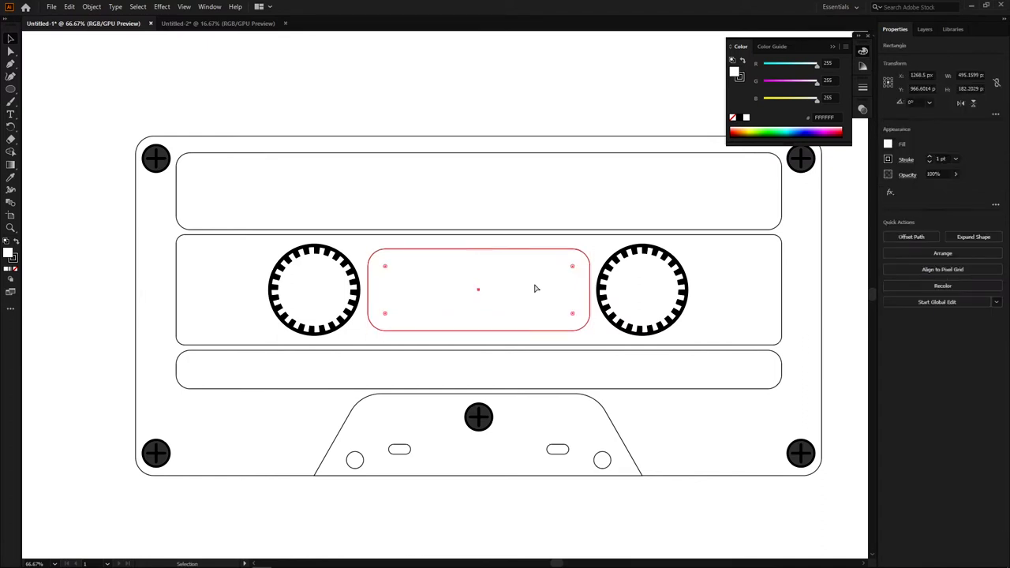
pyautogui.moveTo(535, 289)
pyautogui.mouseDown()
pyautogui.moveTo(401, 282)
pyautogui.moveTo(429, 275)
pyautogui.mouseUp()
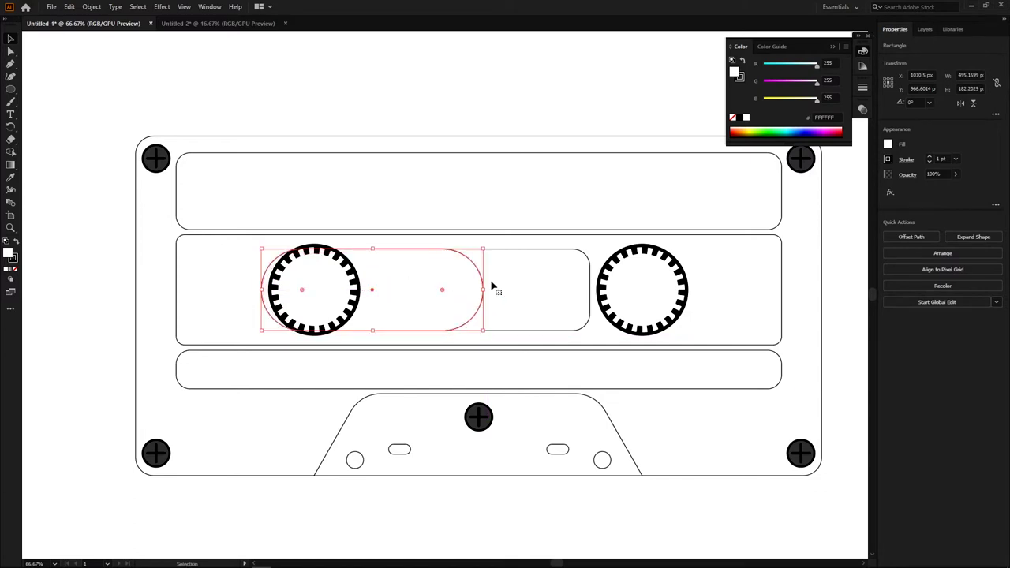
pyautogui.press('a')
pyautogui.click(562, 290)
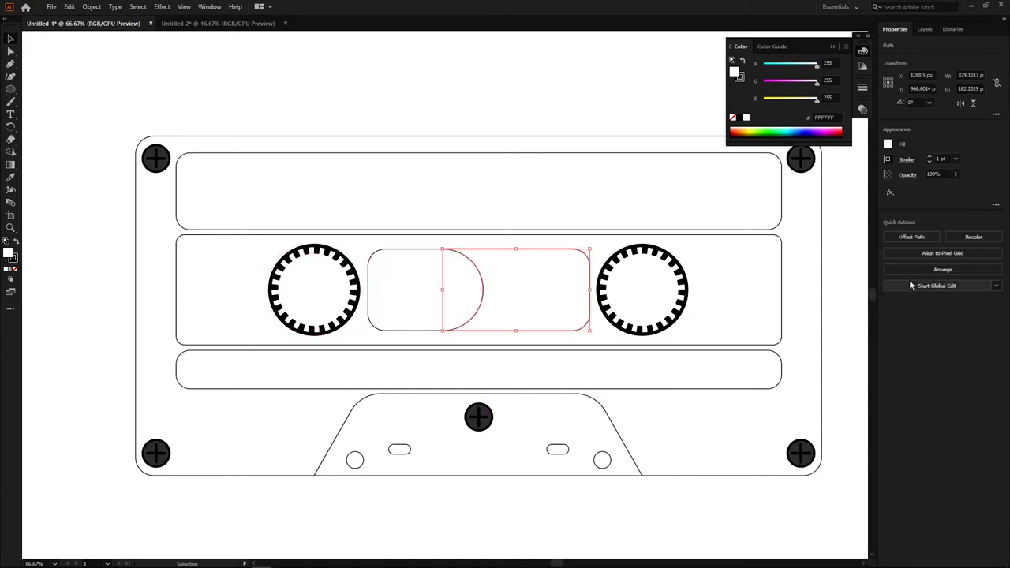
pyautogui.click(925, 284)
pyautogui.hscroll(1, 833, 301)
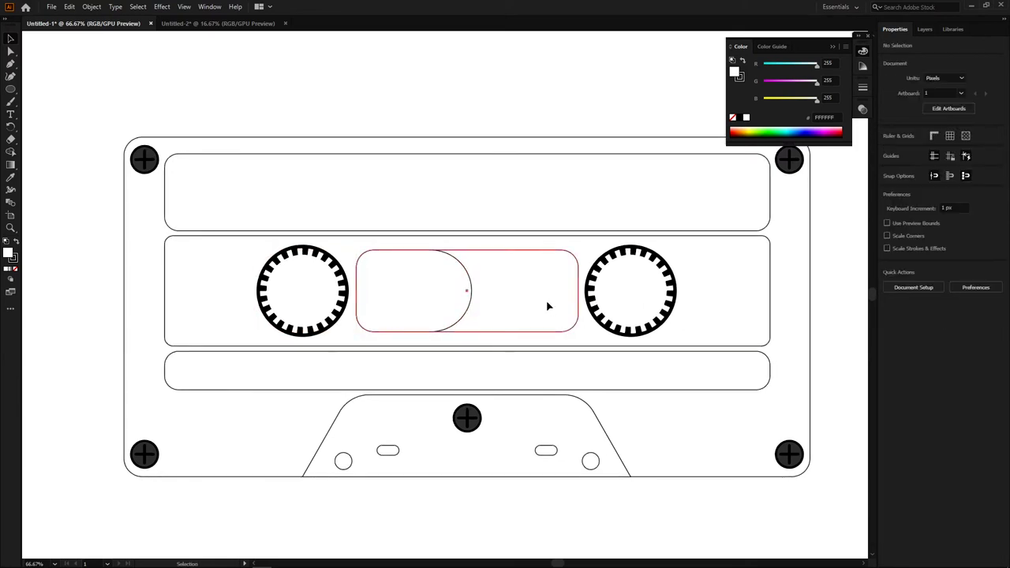
# - Subtract a window copy over the right reel, leaving a small half-round piece
pyautogui.click(521, 305)
pyautogui.moveTo(508, 304); pyautogui.dragTo(677, 304)
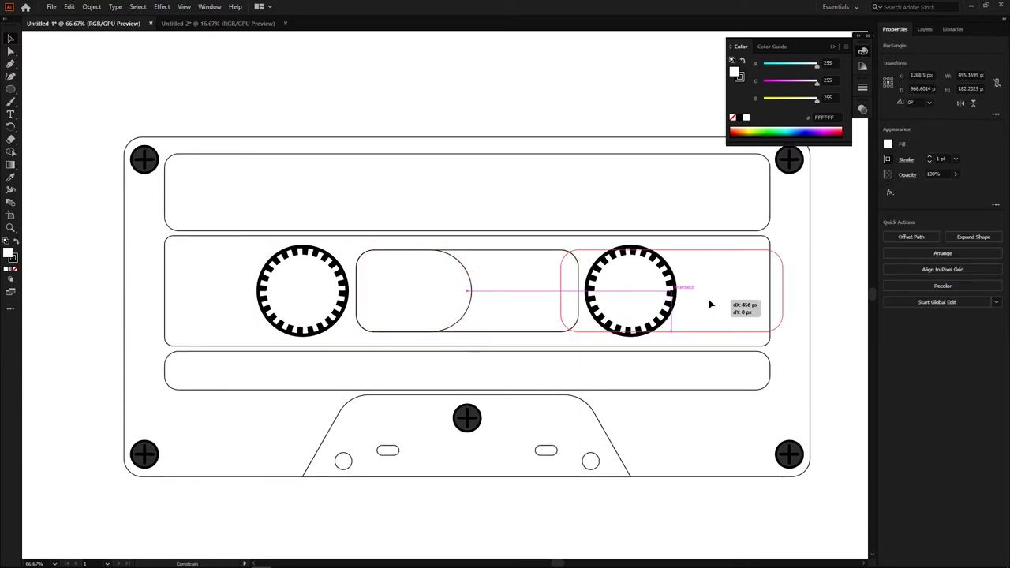
pyautogui.moveTo(543, 314)
pyautogui.mouseDown()
pyautogui.moveTo(623, 292)
pyautogui.moveTo(579, 311)
pyautogui.mouseUp()
pyautogui.press('space')
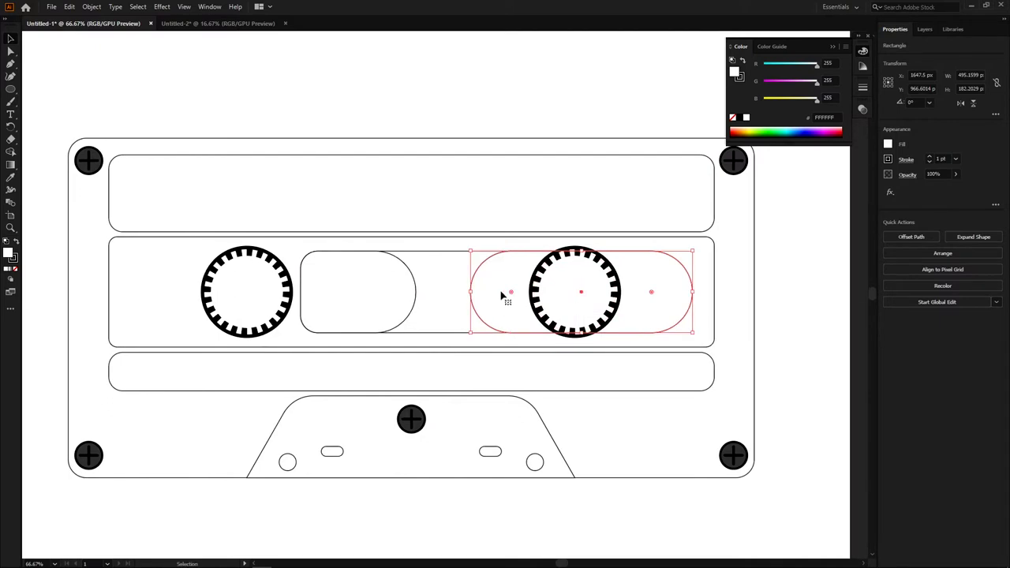
pyautogui.hotkey('ctrl', 'z')
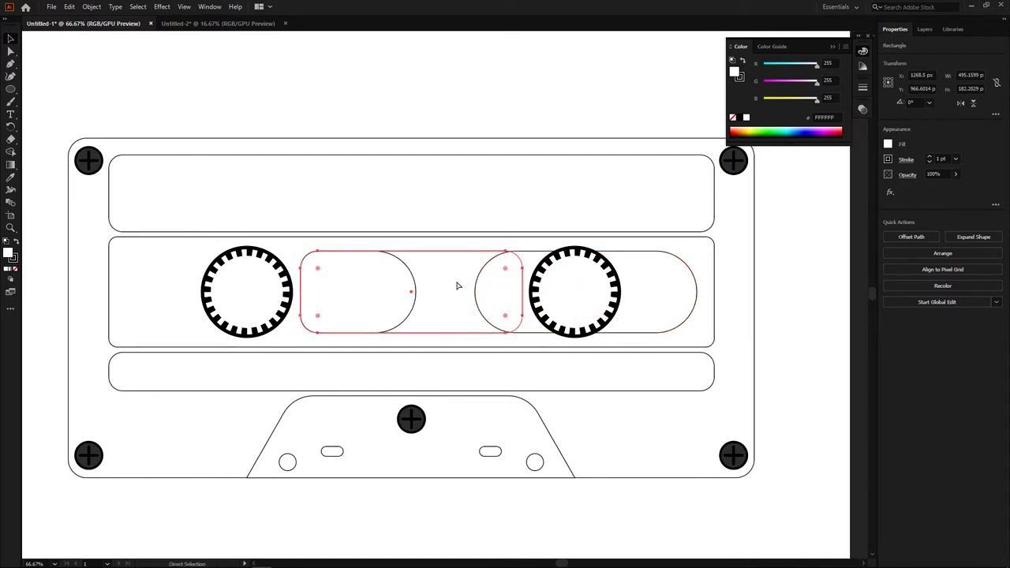
pyautogui.keyDown('shift'); pyautogui.click(538, 278); pyautogui.keyUp('shift')
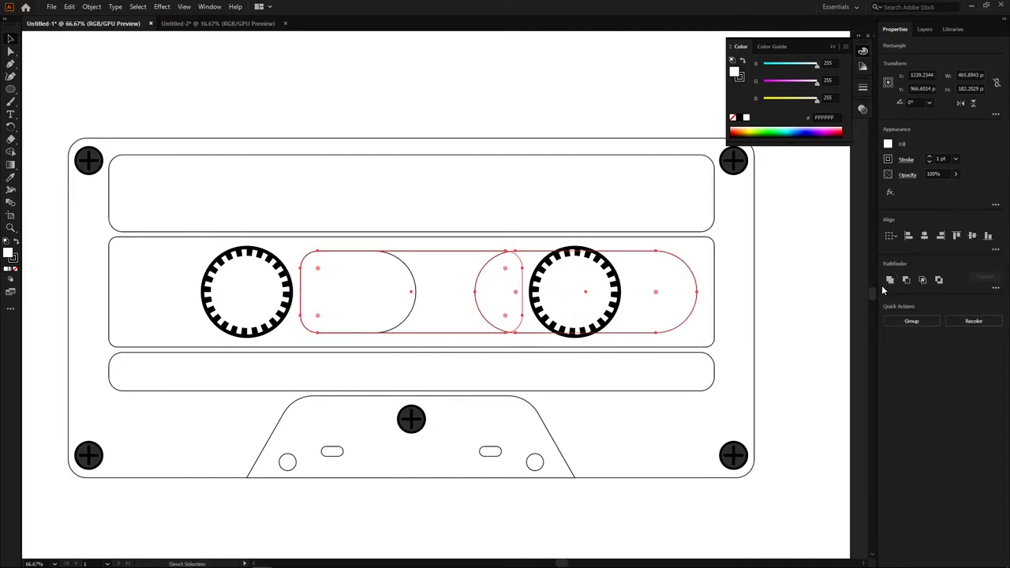
pyautogui.click(886, 276)
pyautogui.click(828, 300)
pyautogui.scroll(-1, 519, 345)
pyautogui.scroll(-1, 514, 361)
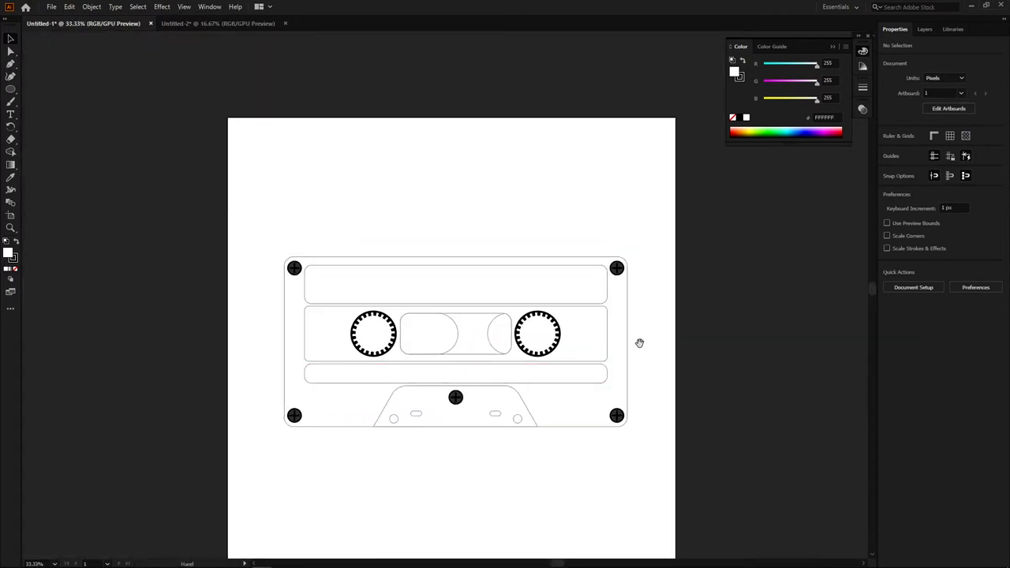
pyautogui.scroll(1, 640, 343)
# - Draw a straight line across the top label strip and raise its stroke weight
pyautogui.press('p')
pyautogui.click(227, 284)
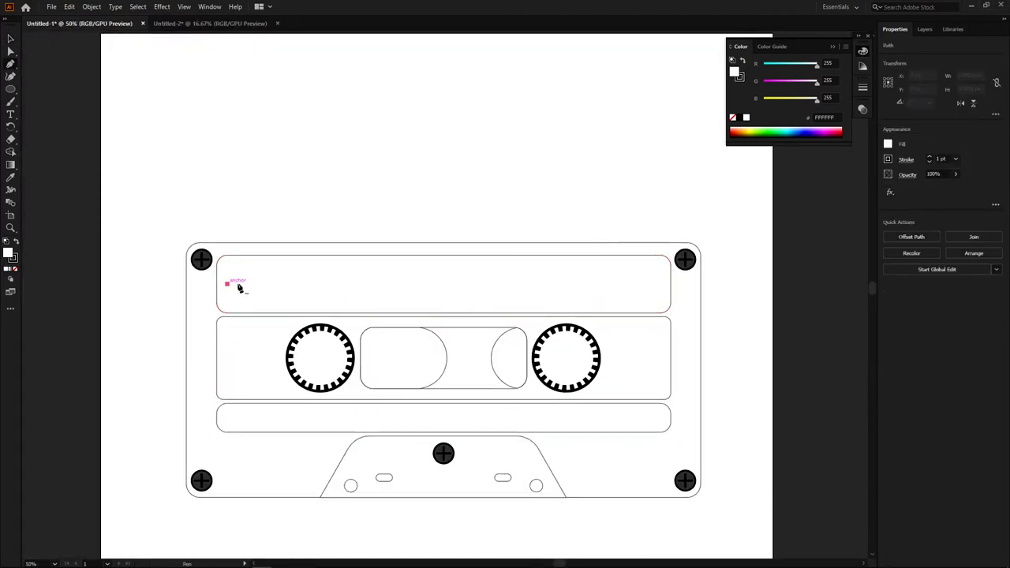
pyautogui.click(661, 287)
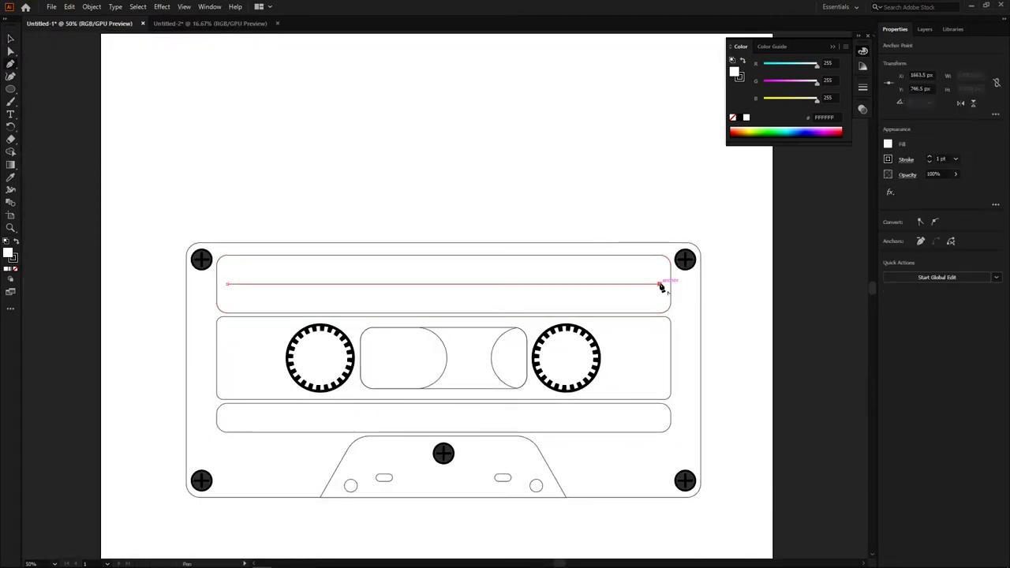
pyautogui.press('v')
pyautogui.click(749, 303)
pyautogui.click(650, 271)
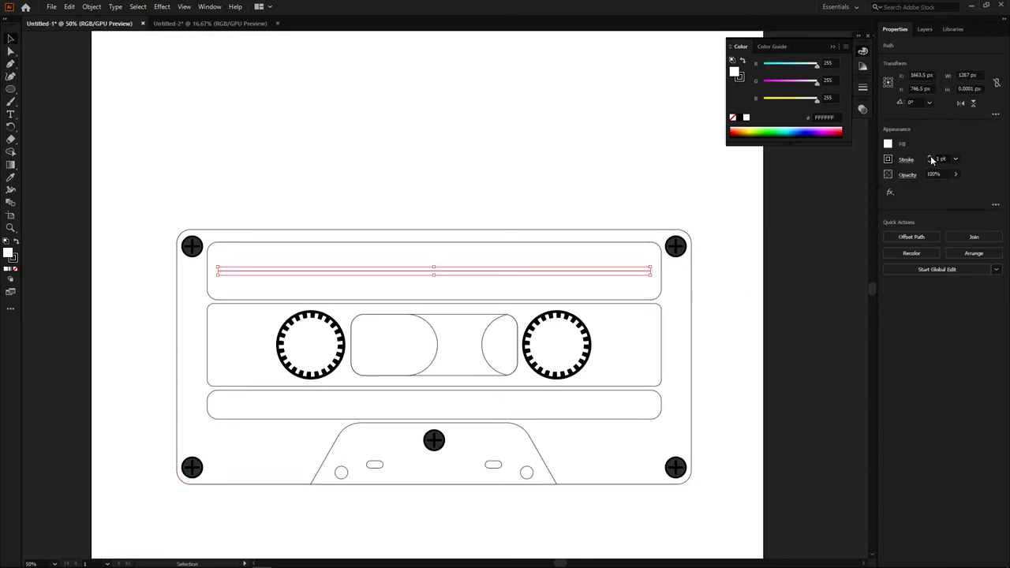
pyautogui.click(800, 246)
pyautogui.moveTo(734, 331); pyautogui.dragTo(697, 293)
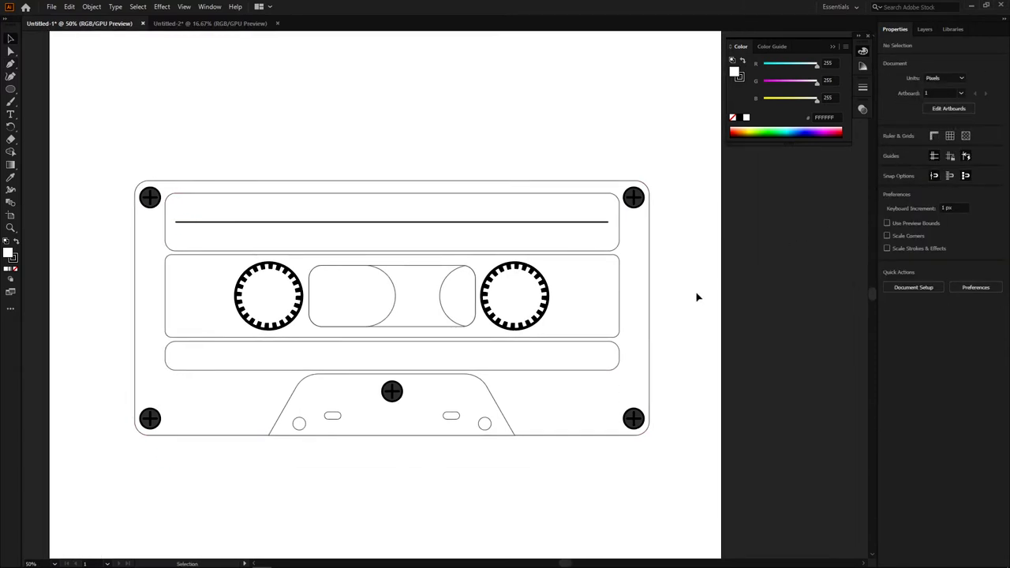
pyautogui.moveTo(494, 388); pyautogui.dragTo(515, 256)
# - Draw a curved loose-tape path looping down from the cassette's bottom edge
pyautogui.press('p')
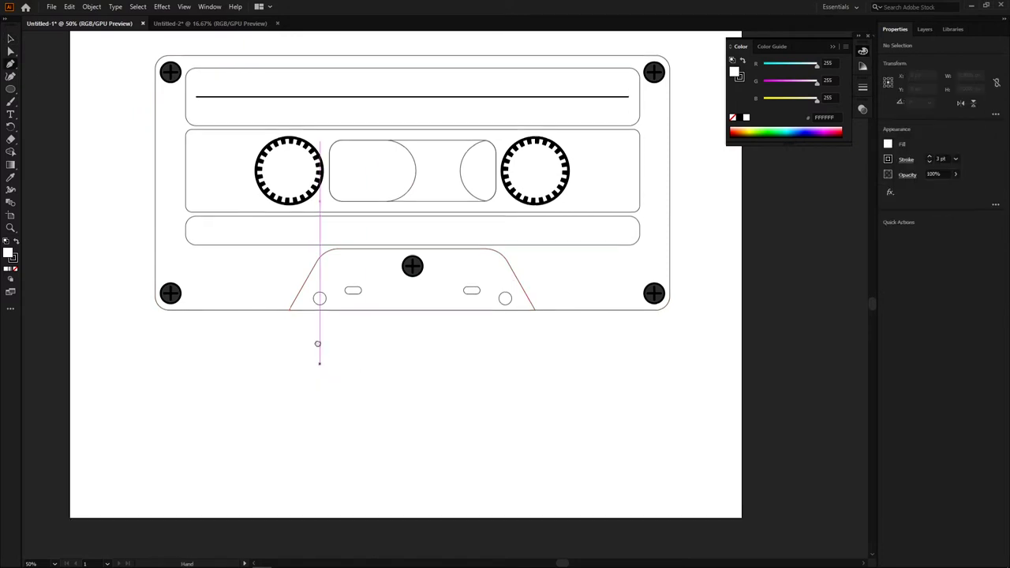
pyautogui.click(233, 298)
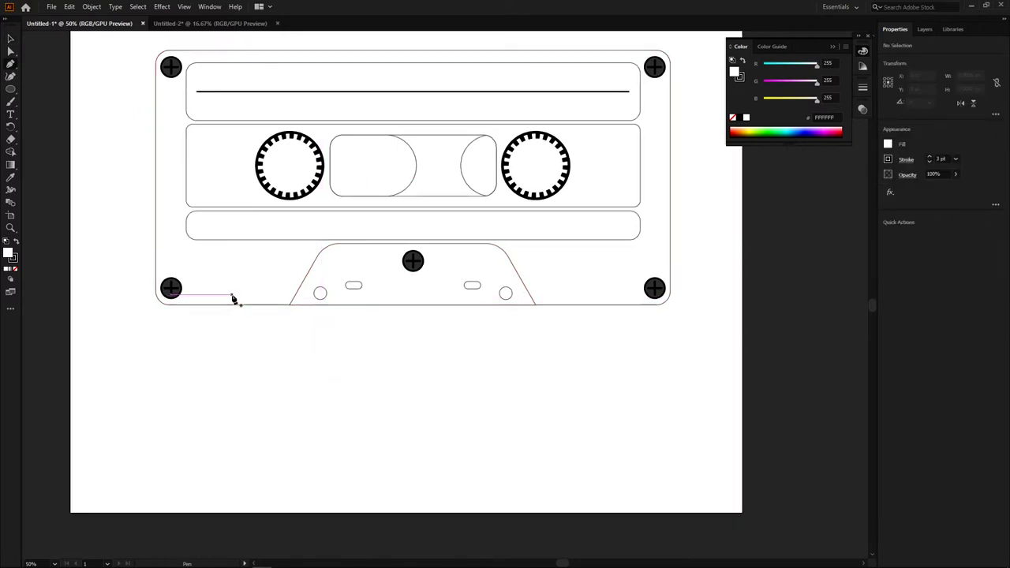
pyautogui.moveTo(297, 352); pyautogui.dragTo(292, 394)
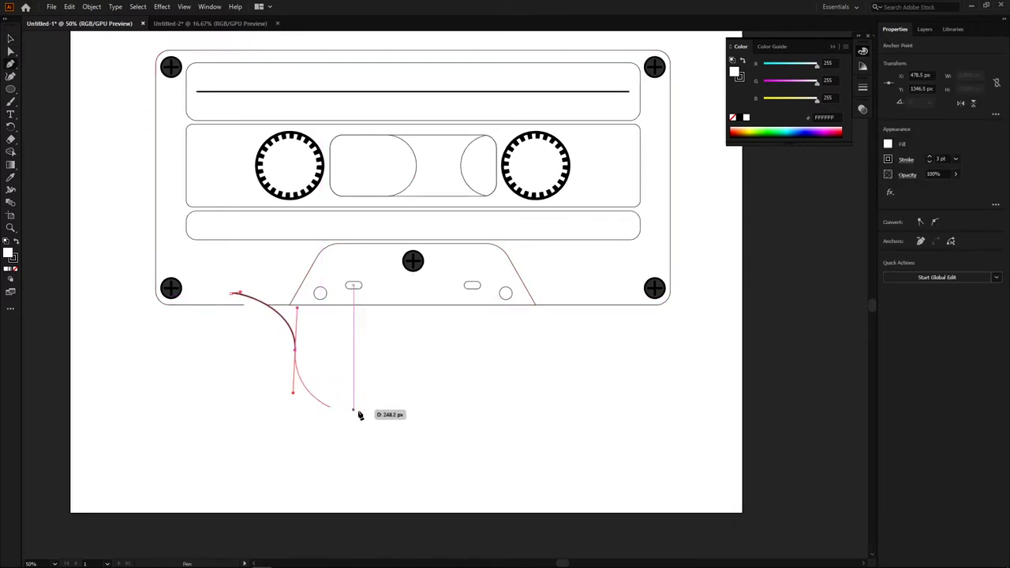
pyautogui.moveTo(491, 402); pyautogui.dragTo(511, 433)
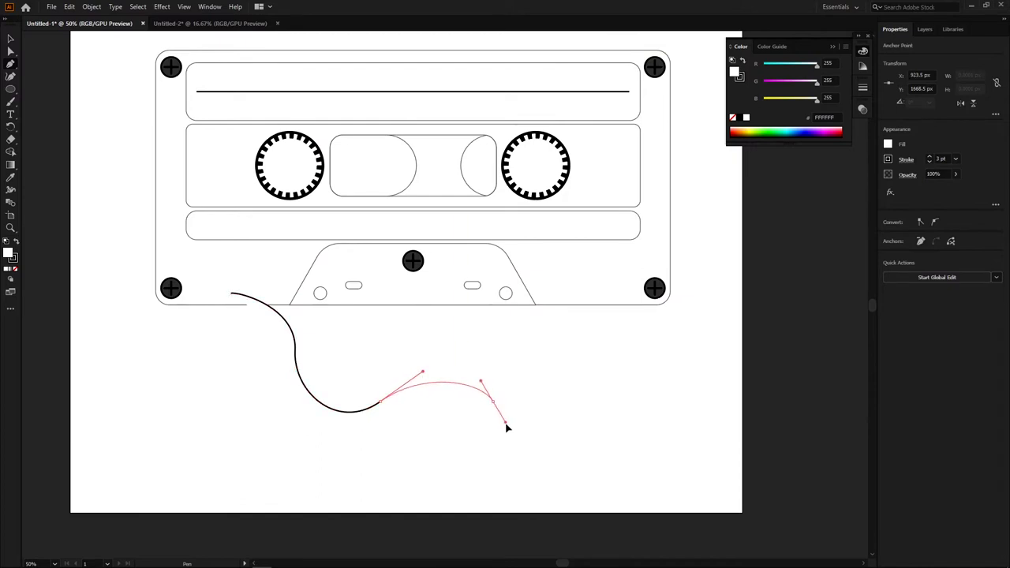
pyautogui.click(601, 385)
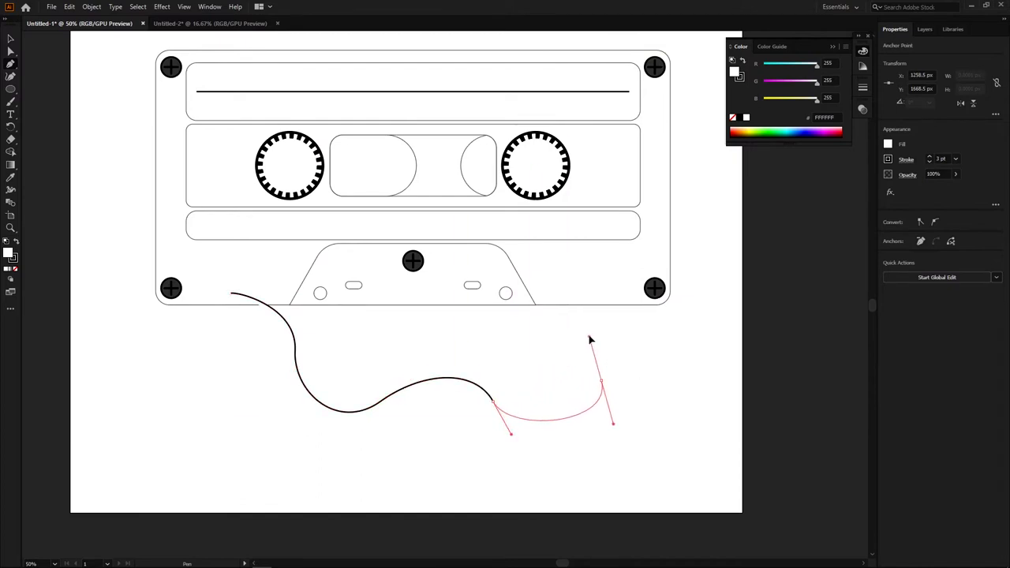
pyautogui.moveTo(590, 339); pyautogui.dragTo(588, 330)
pyautogui.moveTo(542, 286); pyautogui.dragTo(548, 277)
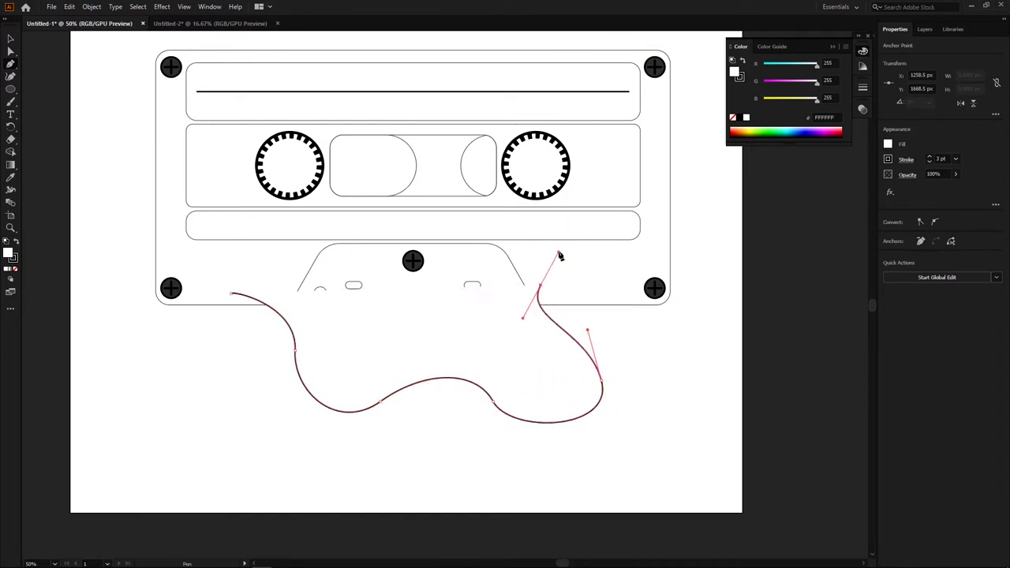
pyautogui.press('v')
# - Give the tape no fill, a pinched-middle width profile and a thicker stroke
pyautogui.click(889, 144)
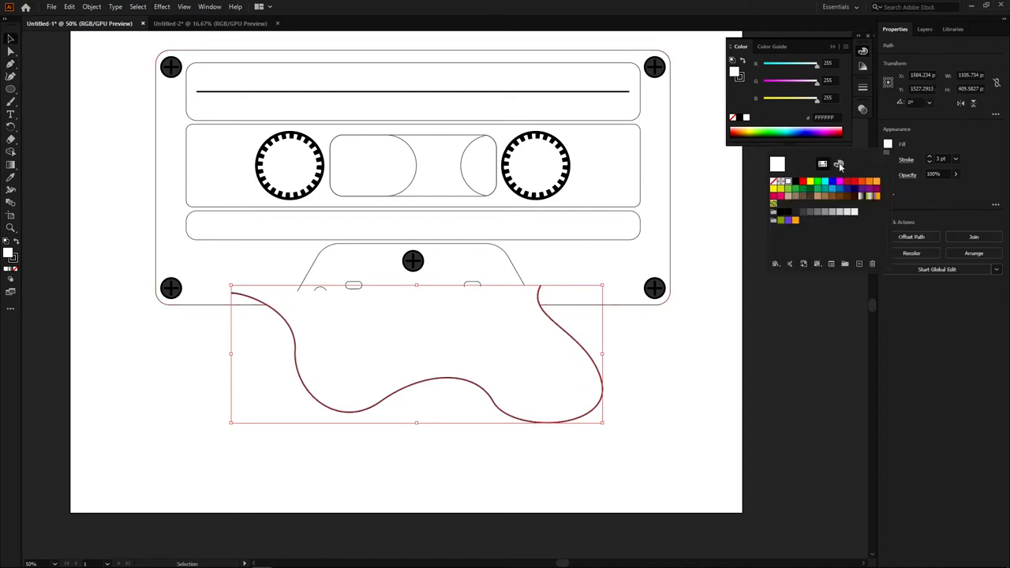
pyautogui.click(774, 183)
pyautogui.click(888, 159)
pyautogui.click(882, 324)
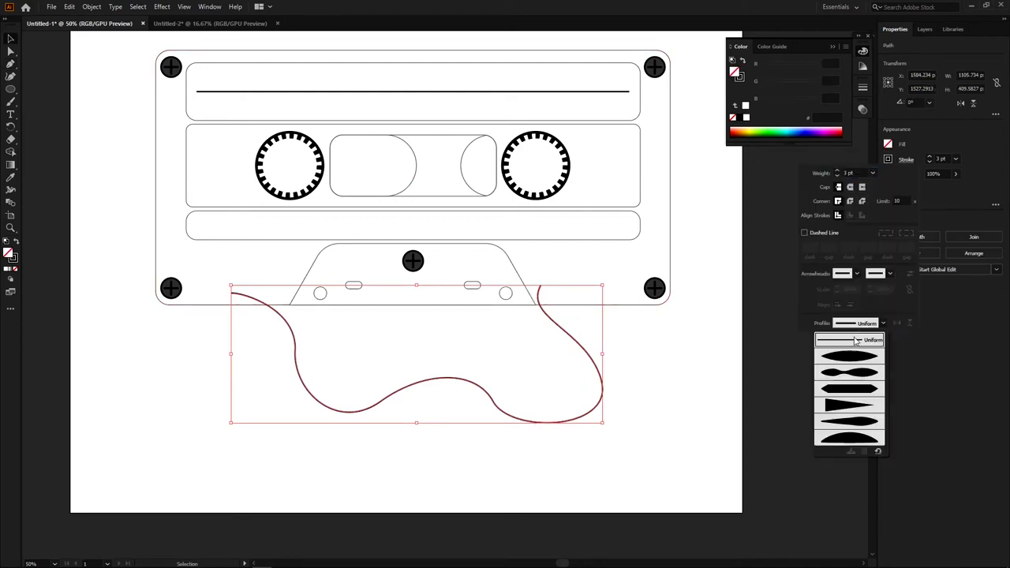
pyautogui.click(857, 374)
pyautogui.click(930, 157)
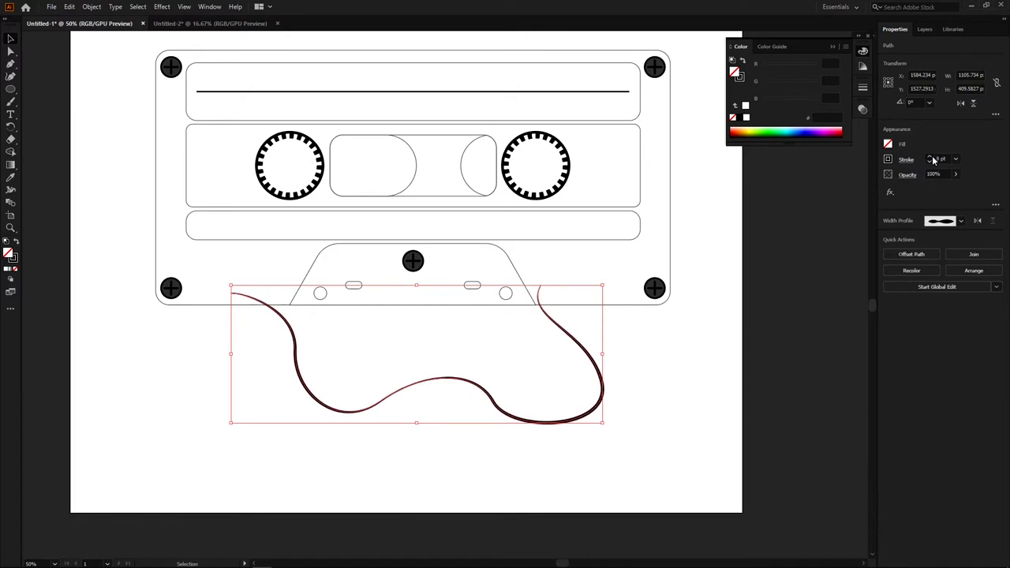
pyautogui.click(930, 156)
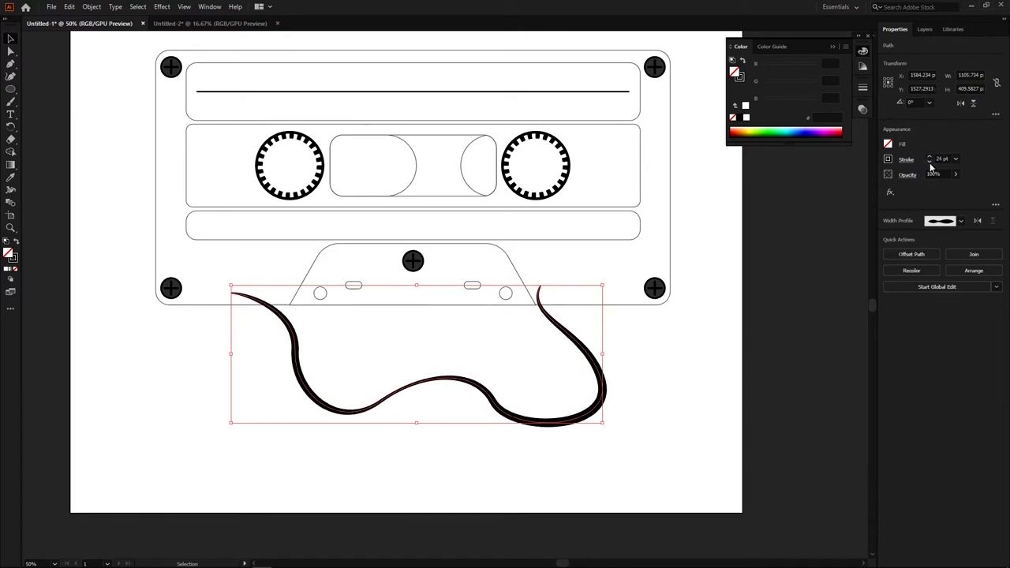
pyautogui.click(728, 431)
# - Check the tape's anchor points, then zoom out to the whole artboard
pyautogui.moveTo(652, 380); pyautogui.dragTo(654, 395)
pyautogui.click(606, 395)
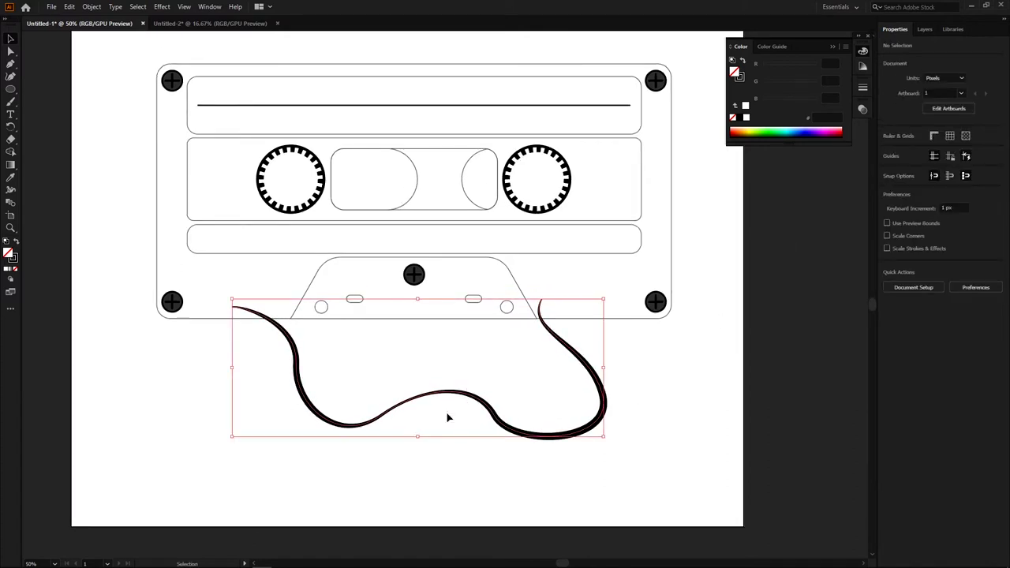
pyautogui.press('a')
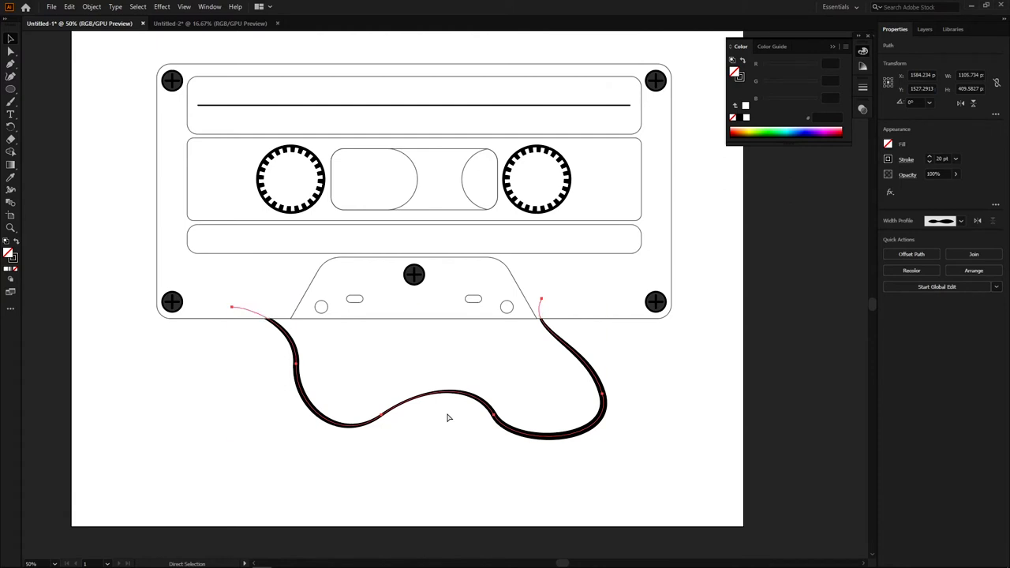
pyautogui.press('v')
pyautogui.click(577, 413)
pyautogui.hotkey('ctrl', '-')
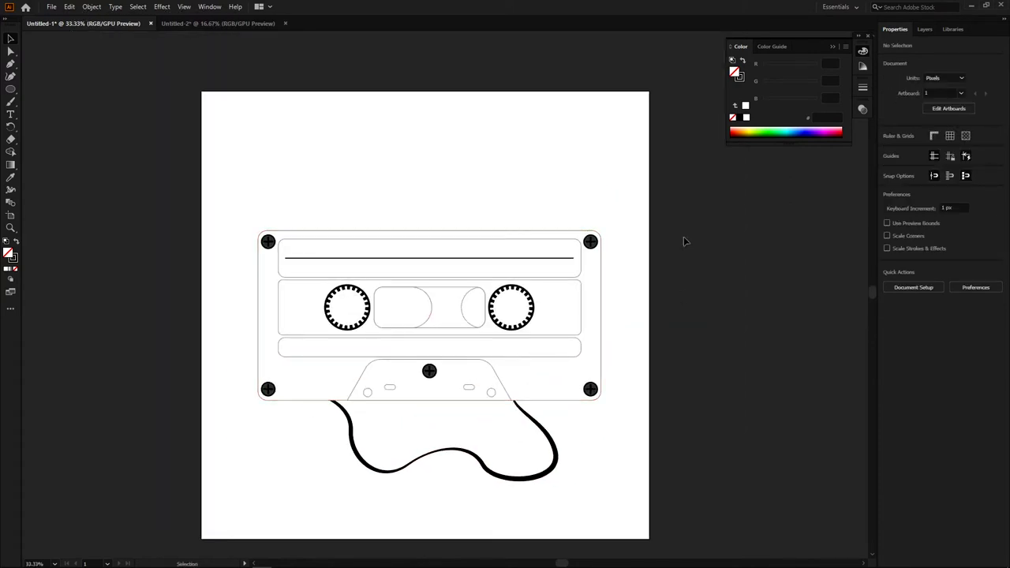
pyautogui.scroll(-1, 553, 300)
# - Select all artwork and nudge it upward with three Shift+Up presses
pyautogui.hotkey('ctrl', 'a')
pyautogui.hotkey('shift', 'Up')
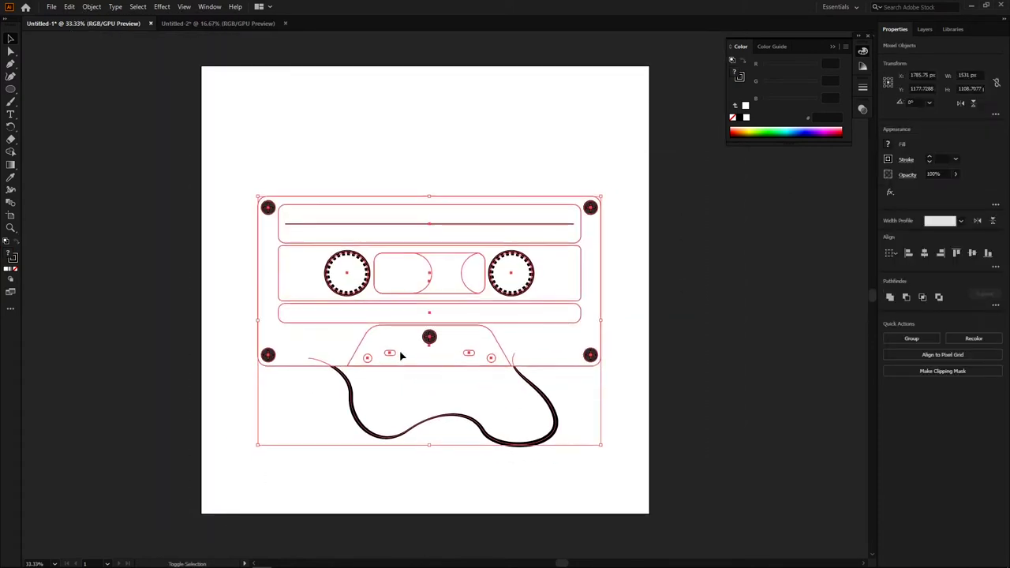
pyautogui.hotkey('shift', 'Up')
pyautogui.hotkey('shift', 'Up')
pyautogui.hotkey('shift', 'Up')
pyautogui.hotkey('shift', 'Up')
pyautogui.hotkey('shift', 'Up')
pyautogui.hotkey('shift', 'Up')
pyautogui.hotkey('shift', 'Up')
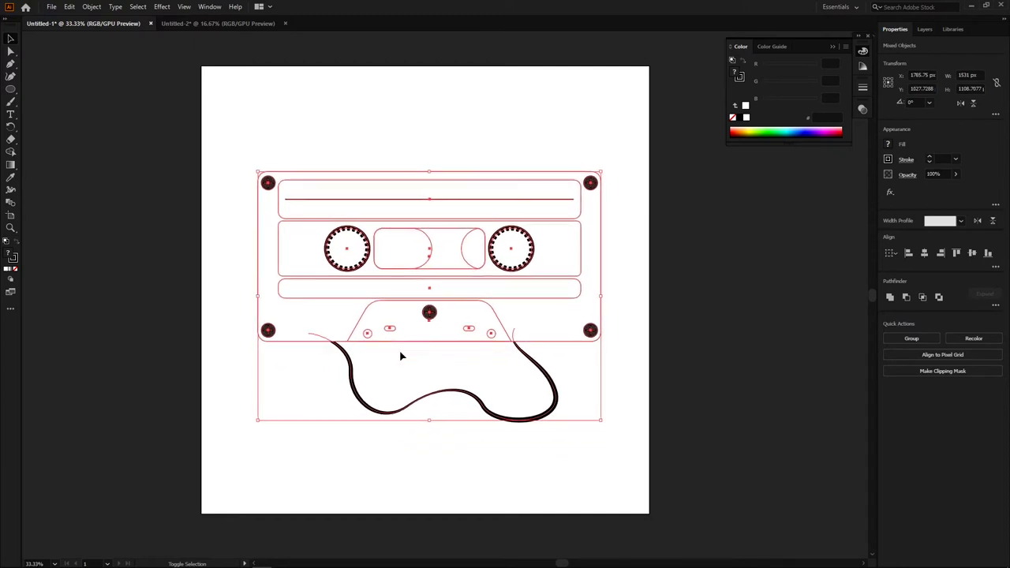
pyautogui.hotkey('shift', 'Up')
pyautogui.click(717, 239)
pyautogui.moveTo(717, 240); pyautogui.dragTo(746, 239)
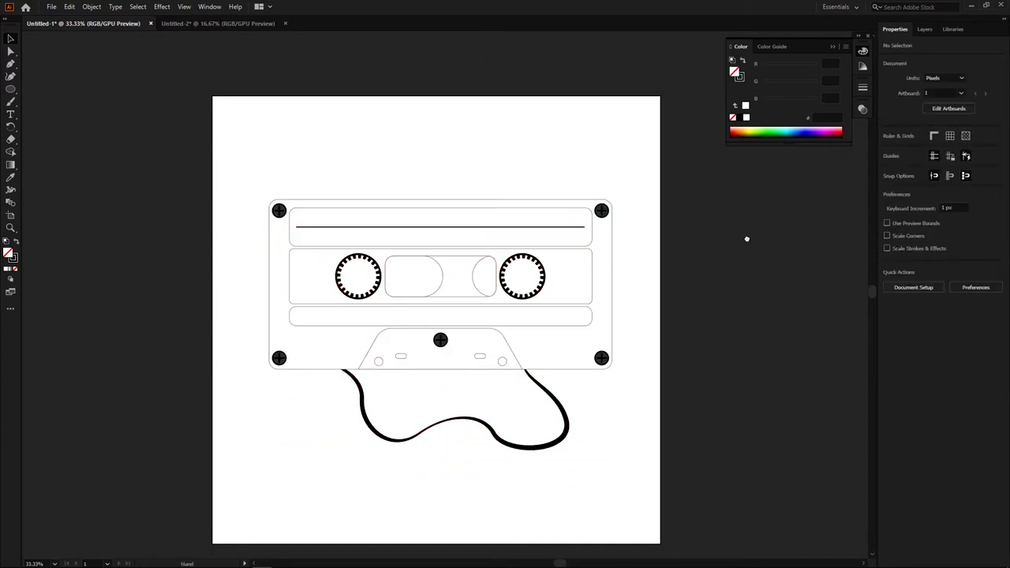
# - Make the Color layer visible to reveal the swatches and zoom in on the cassette
pyautogui.click(924, 29)
pyautogui.click(883, 57)
pyautogui.moveTo(502, 330); pyautogui.dragTo(524, 325)
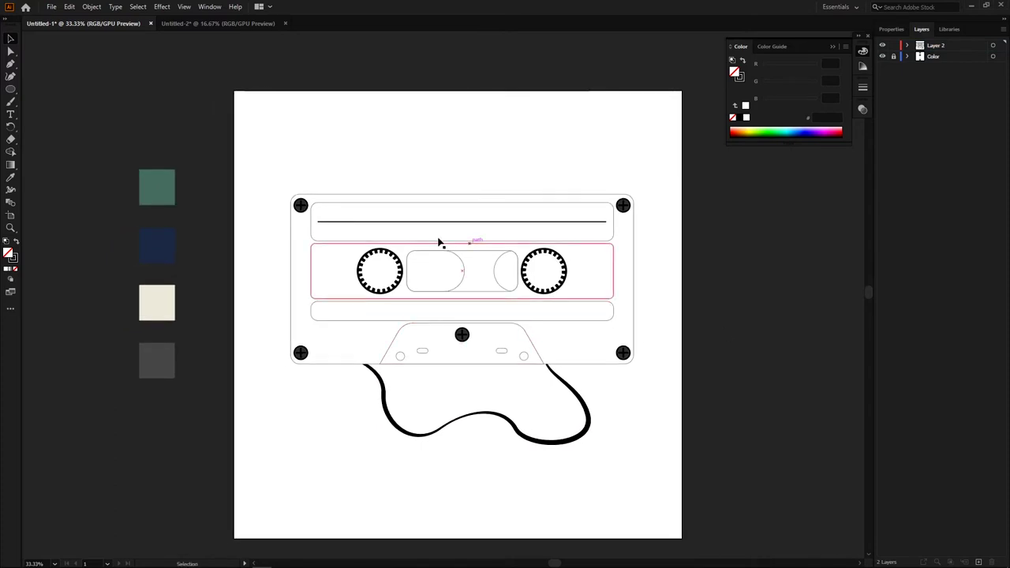
pyautogui.hotkey('ctrl', '=')
# - Fill the cassette body with the green swatch
pyautogui.moveTo(285, 262); pyautogui.dragTo(325, 250)
pyautogui.hotkey('ctrl', 'a')
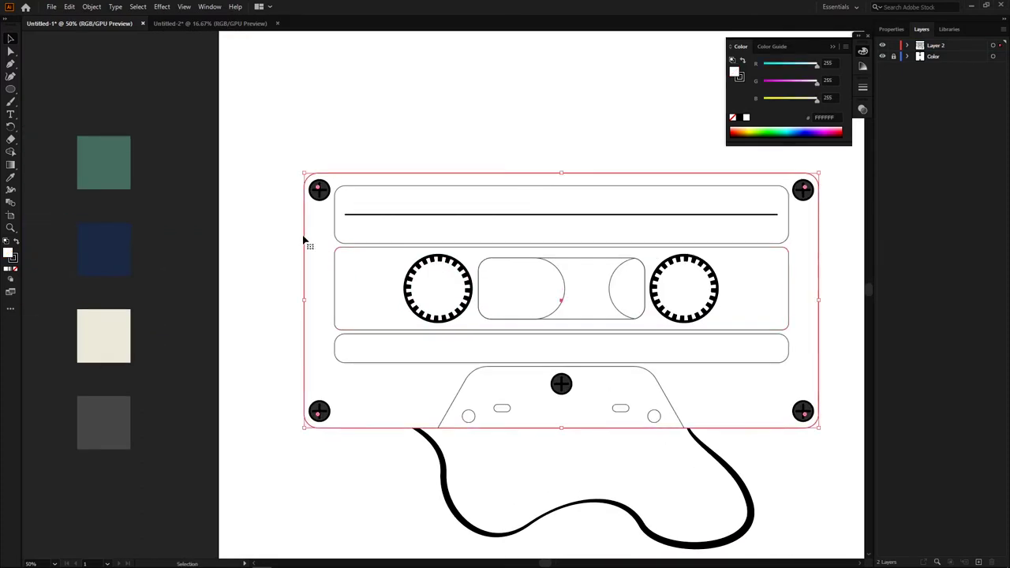
pyautogui.press('i')
pyautogui.click(104, 162)
pyautogui.press('v')
# - Fill the middle panel and lower trapezoid with the navy swatch
pyautogui.click(339, 268)
pyautogui.moveTo(364, 309); pyautogui.dragTo(354, 280)
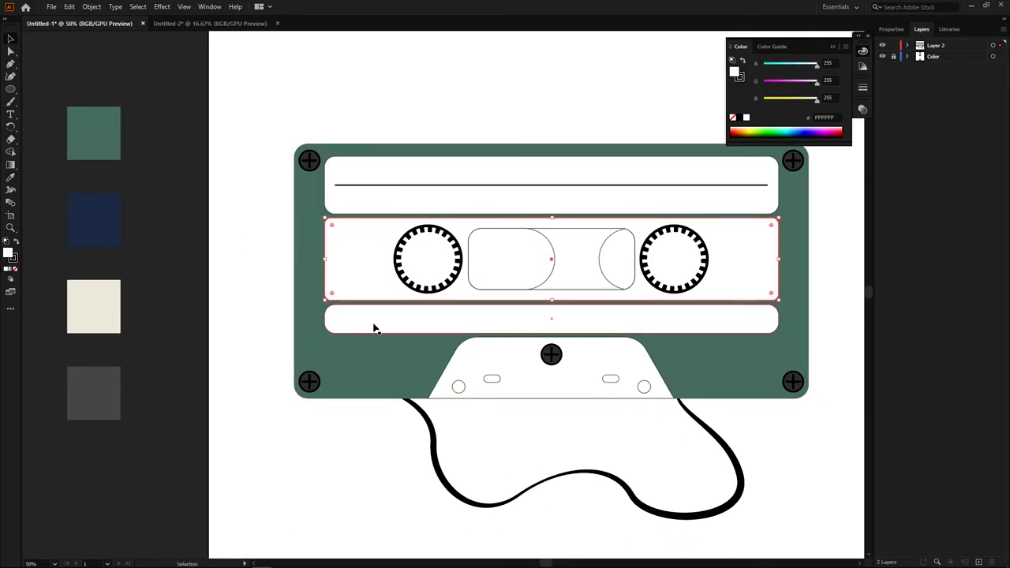
pyautogui.click(93, 219)
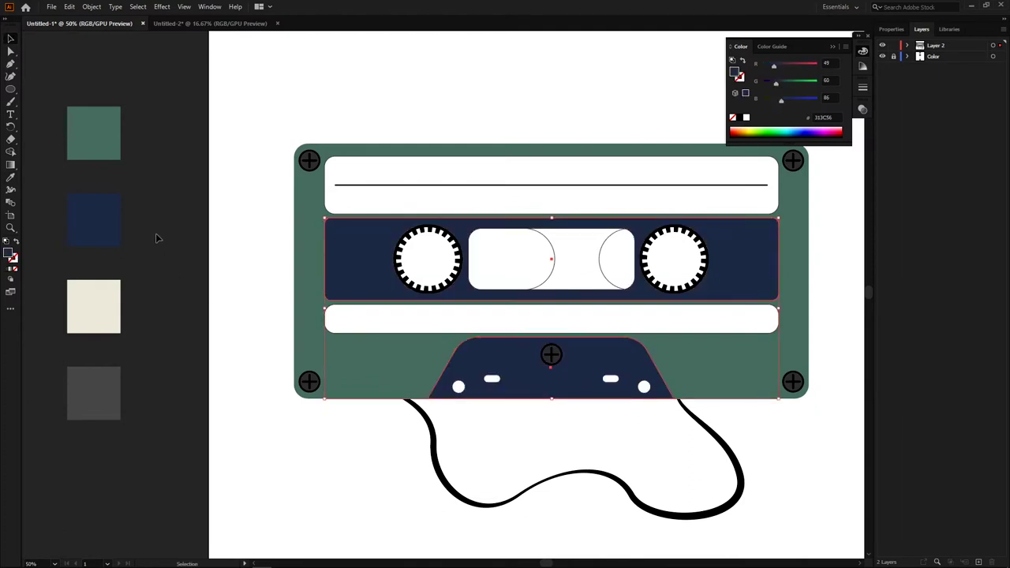
pyautogui.moveTo(222, 289)
pyautogui.mouseDown()
pyautogui.moveTo(213, 258)
pyautogui.moveTo(217, 280)
pyautogui.mouseUp()
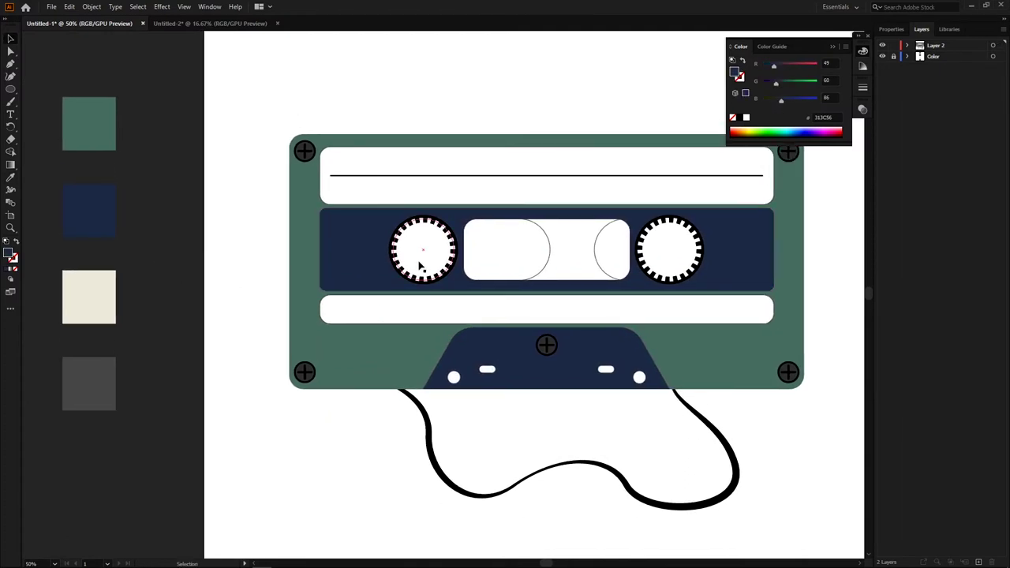
# - Fill the top and bottom label strips with the cream swatch
pyautogui.click(421, 191)
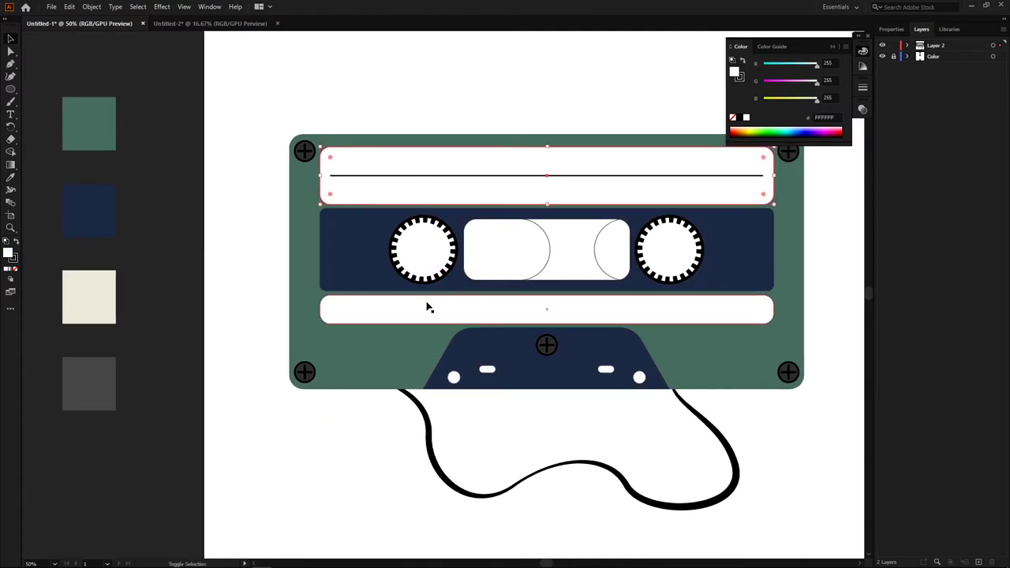
pyautogui.keyDown('shift'); pyautogui.click(421, 263); pyautogui.keyUp('shift')
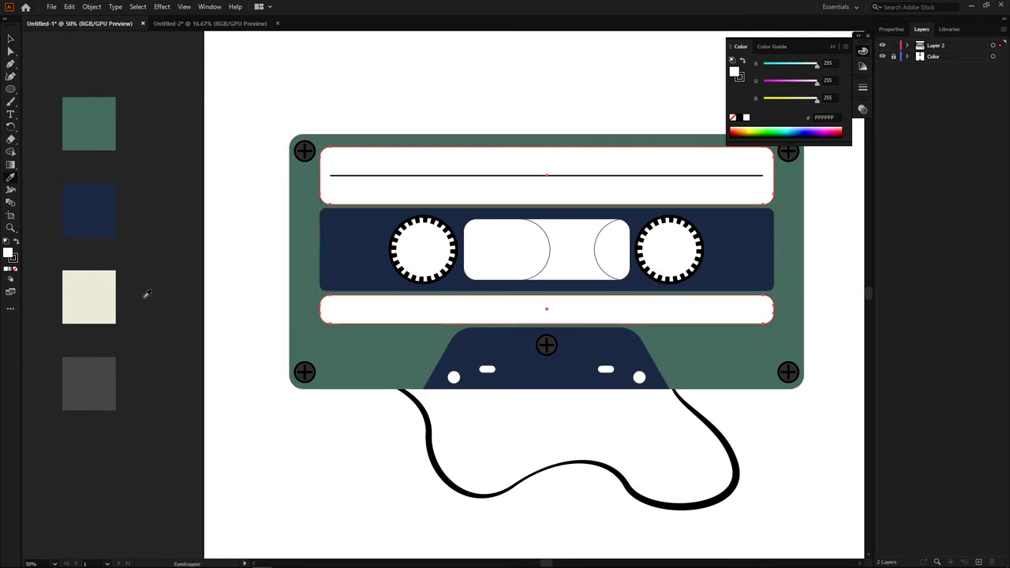
pyautogui.click(89, 297)
pyautogui.click(174, 290)
# - Select both reels and show their fill colour choices in Properties
pyautogui.click(422, 249)
pyautogui.scroll(2, 419, 242)
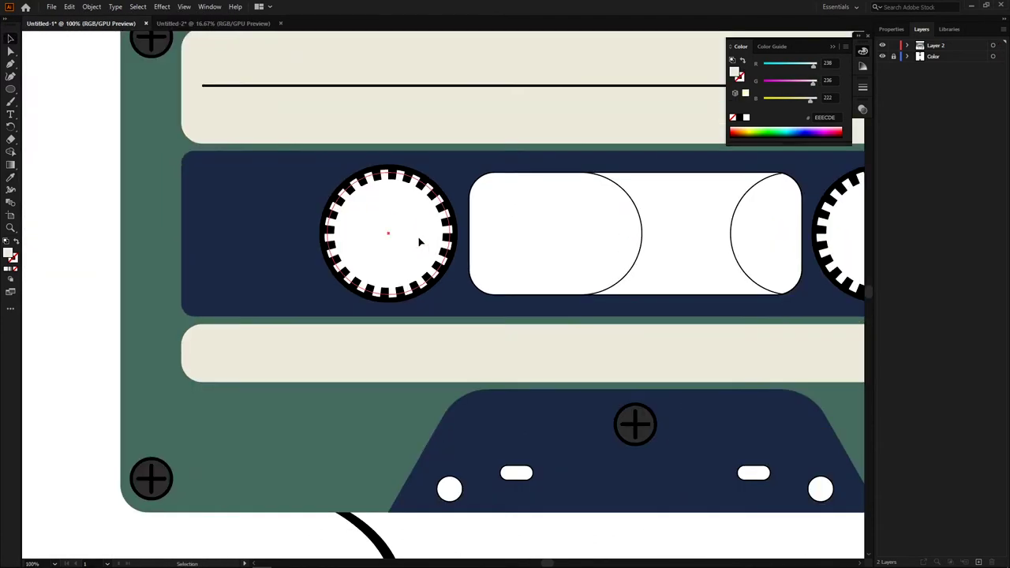
pyautogui.click(890, 29)
pyautogui.keyDown('shift'); pyautogui.click(467, 210); pyautogui.keyUp('shift')
pyautogui.keyDown('shift'); pyautogui.click(702, 261); pyautogui.keyUp('shift')
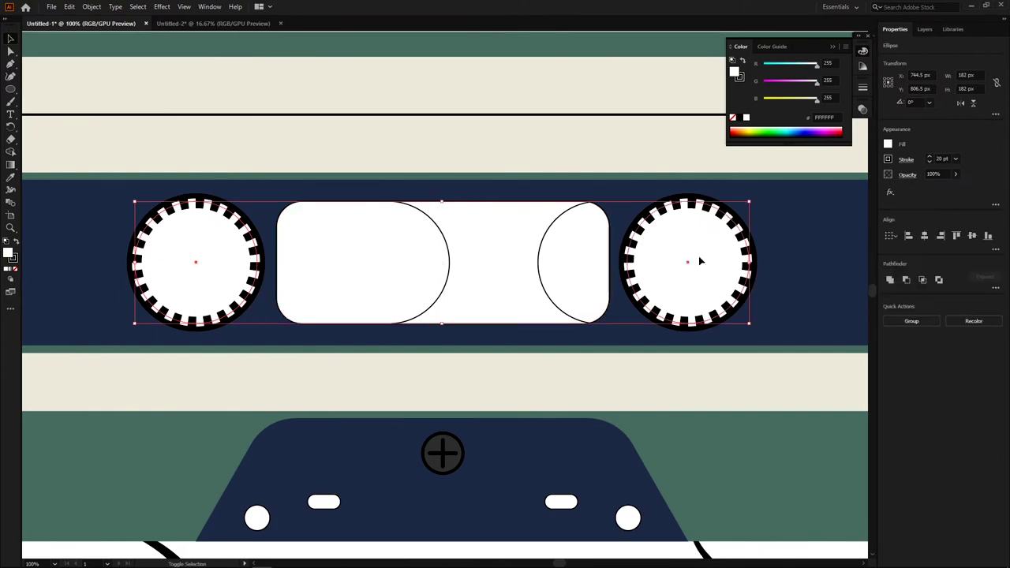
pyautogui.click(888, 144)
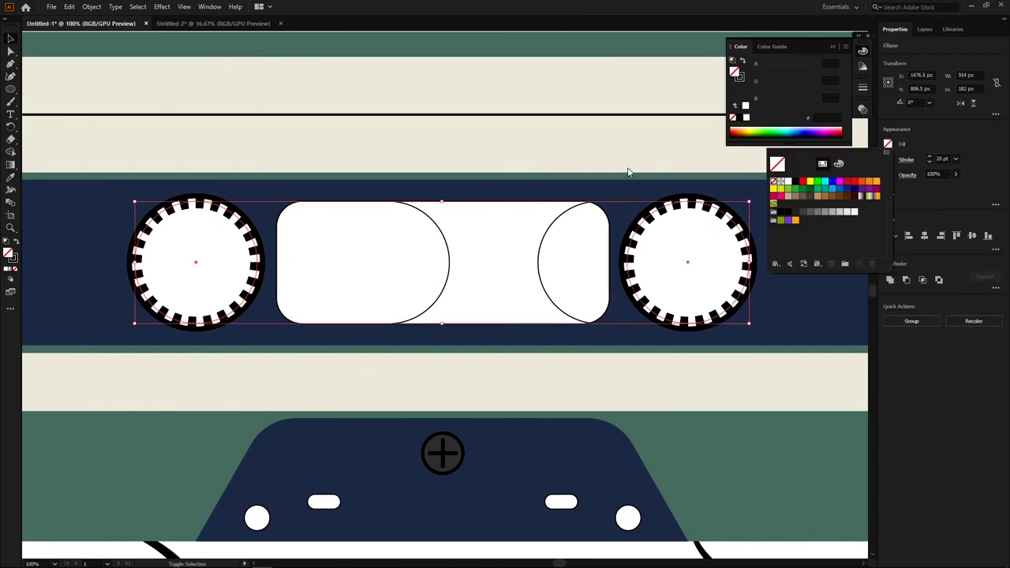
pyautogui.hotkey('ctrl', '0')
pyautogui.click(706, 244)
# - Fill the left and right reel centres with the cream swatch
pyautogui.scroll(5, 386, 223)
pyautogui.scroll(2, 447, 179)
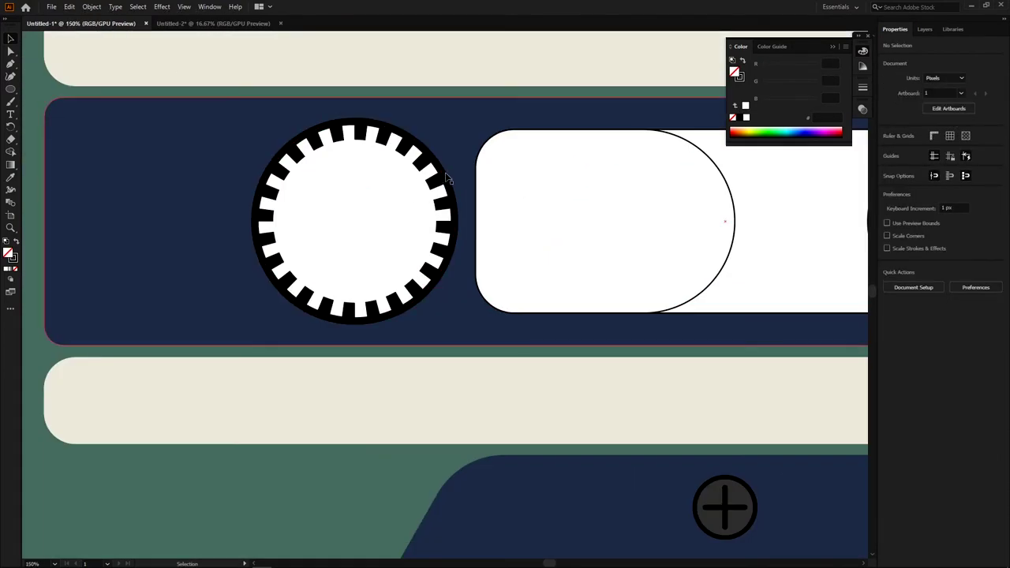
pyautogui.click(447, 179)
pyautogui.hscroll(5, 593, 197)
pyautogui.scroll(1, 592, 198)
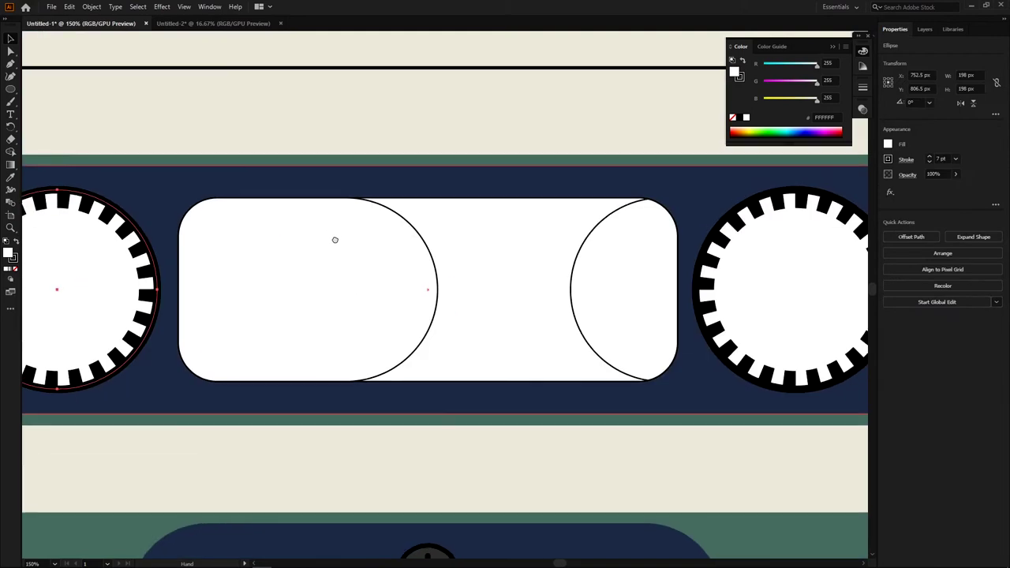
pyautogui.keyDown('shift'); pyautogui.click(750, 203); pyautogui.keyUp('shift')
pyautogui.hotkey('ctrl', '-')
pyautogui.hotkey('ctrl', '-')
pyautogui.hotkey('ctrl', '-')
pyautogui.hscroll(-3, 542, 260)
pyautogui.press('i')
pyautogui.click(283, 266)
pyautogui.press('v')
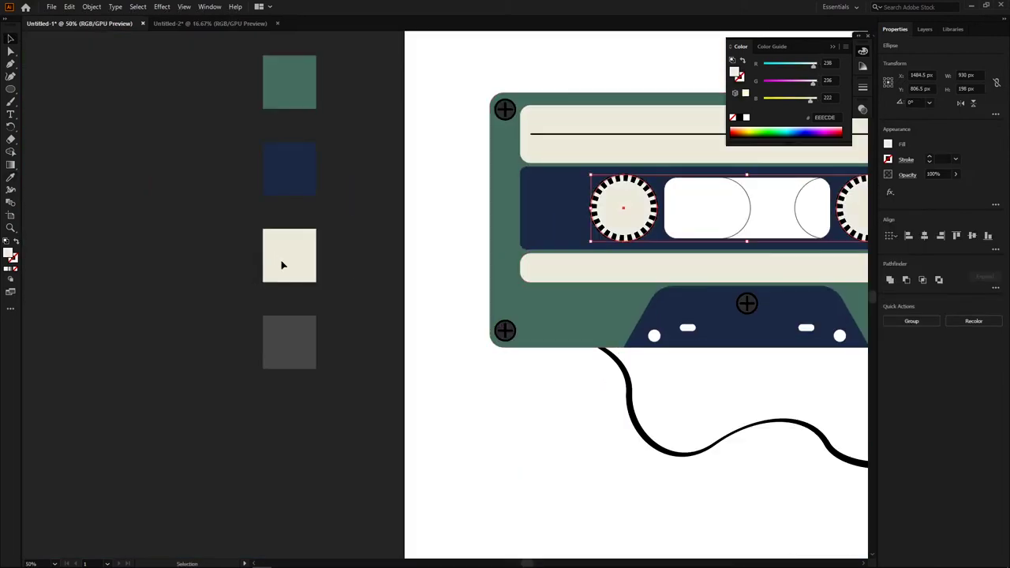
pyautogui.hotkey('ctrl', '0')
pyautogui.hotkey('ctrl', '1')
pyautogui.hscroll(2, 461, 263)
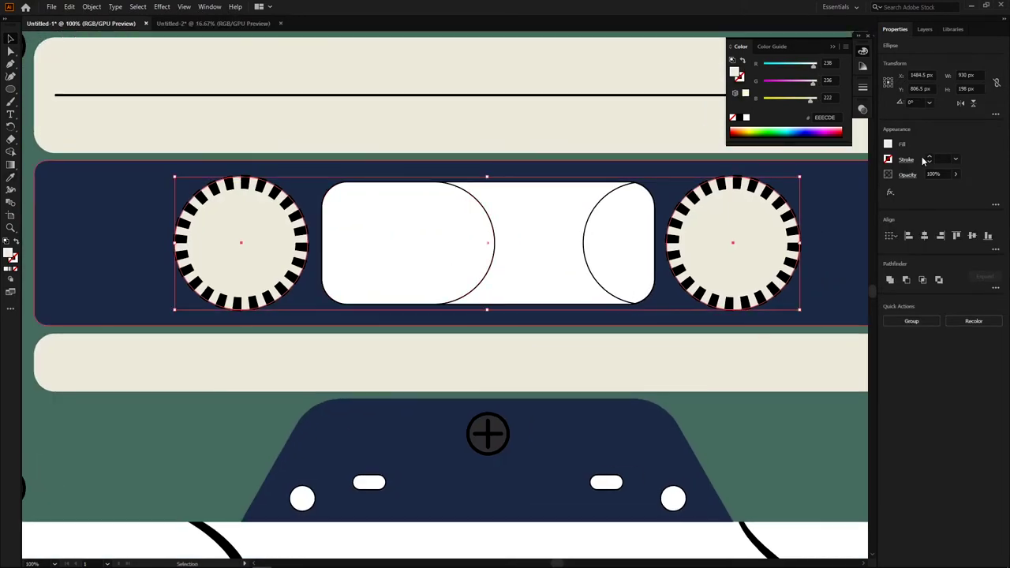
# - Give the reels a thick 7 pt white outline
pyautogui.click(930, 158)
pyautogui.click(888, 158)
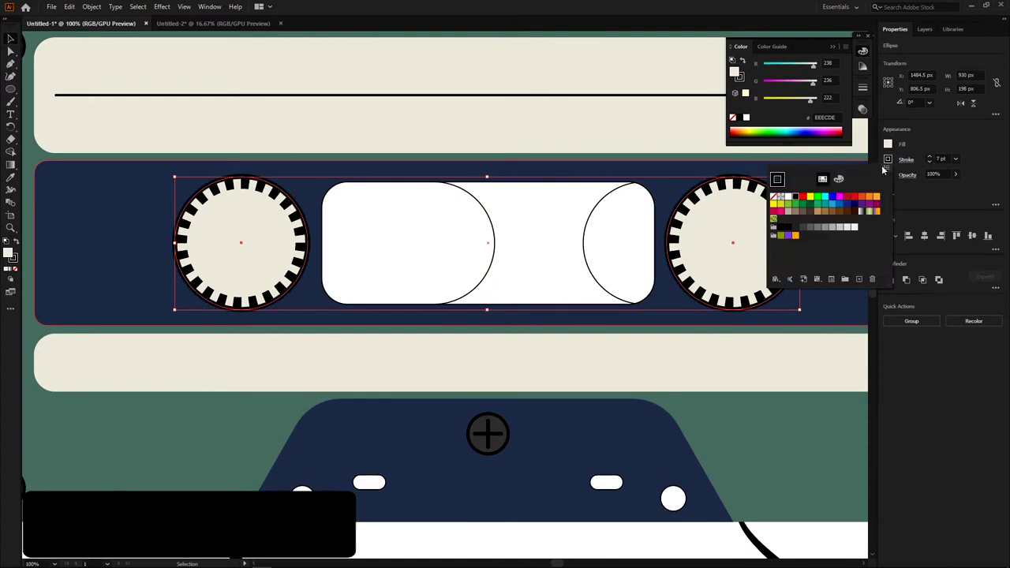
pyautogui.click(849, 229)
pyautogui.press('Escape')
# - Fill the tape window rectangle with the label's cream colour
pyautogui.hscroll(2, 474, 245)
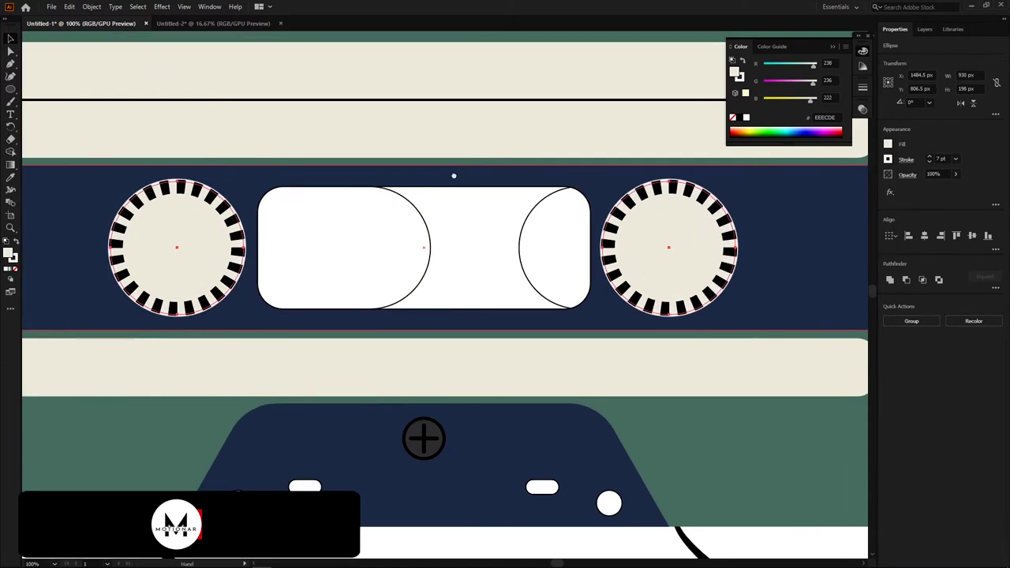
pyautogui.hotkey('ctrl', '0')
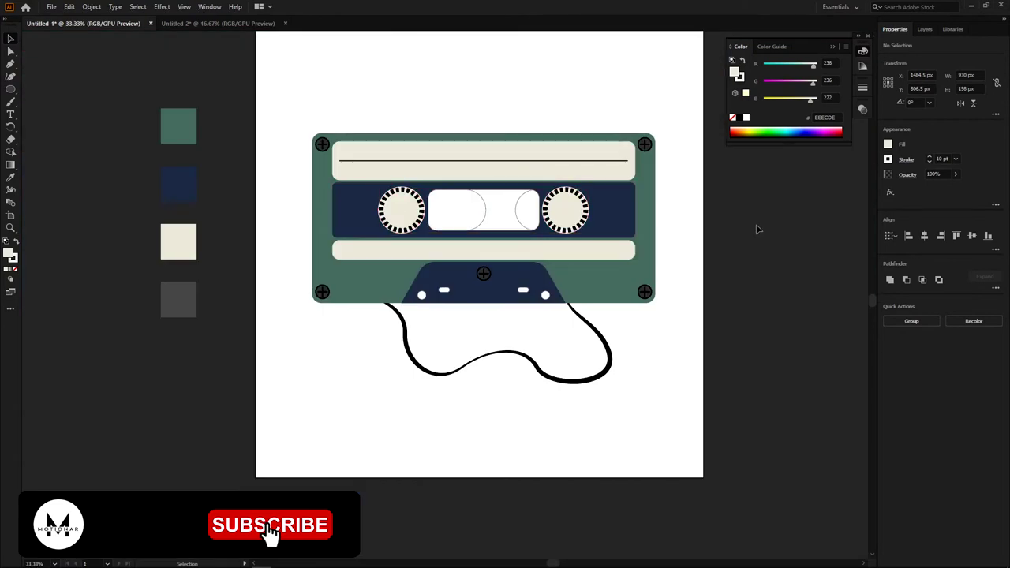
pyautogui.hotkey('ctrl', 'shift', 'a')
pyautogui.hotkey('ctrl', '=')
pyautogui.click(489, 231)
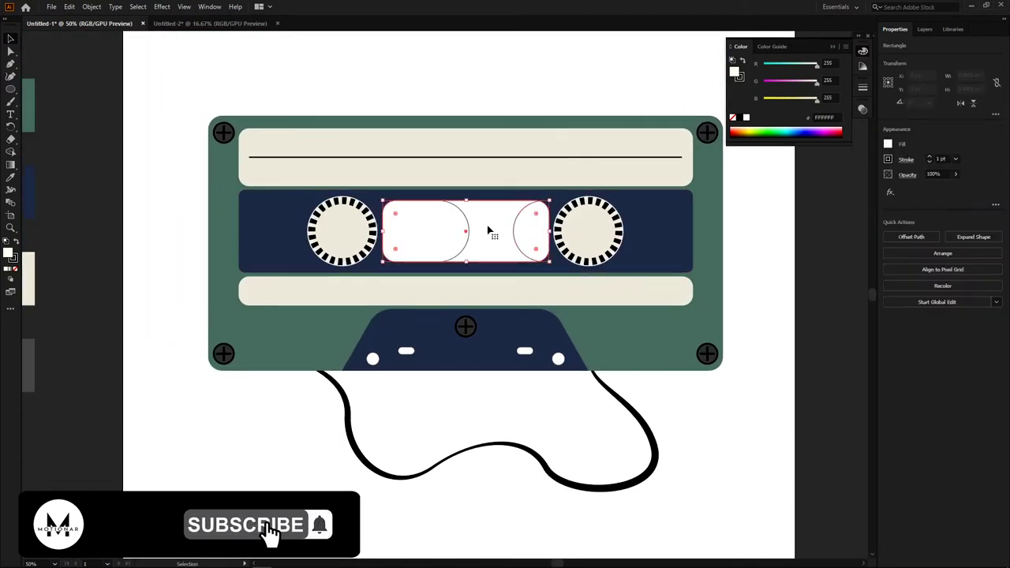
pyautogui.click(500, 172)
# - Make the shapes inside the window the screw's dark grey with no outline
pyautogui.keyDown('ctrl'); pyautogui.keyDown('shift'); pyautogui.click(534, 237); pyautogui.keyUp('shift'); pyautogui.keyUp('ctrl')
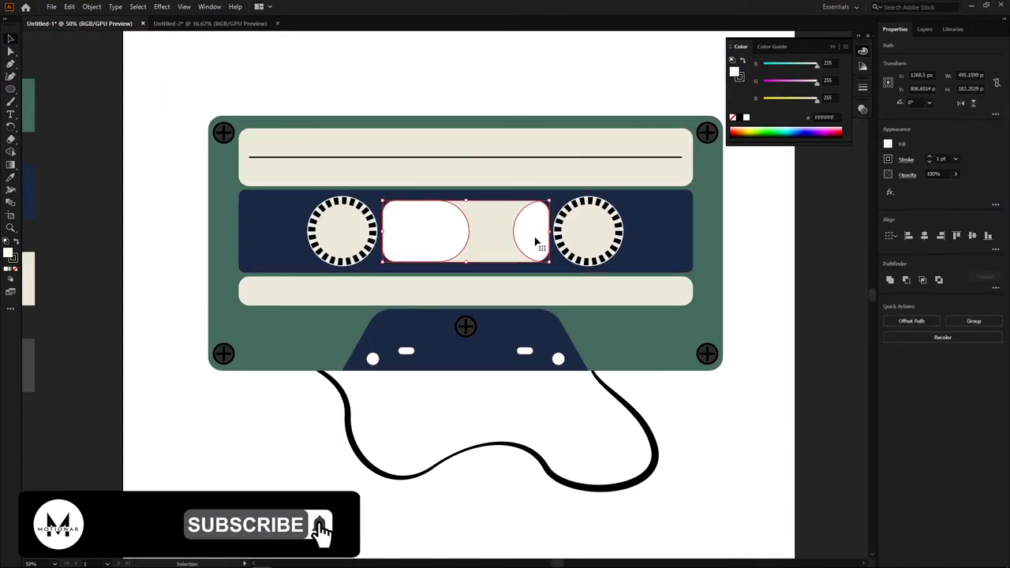
pyautogui.click(707, 131)
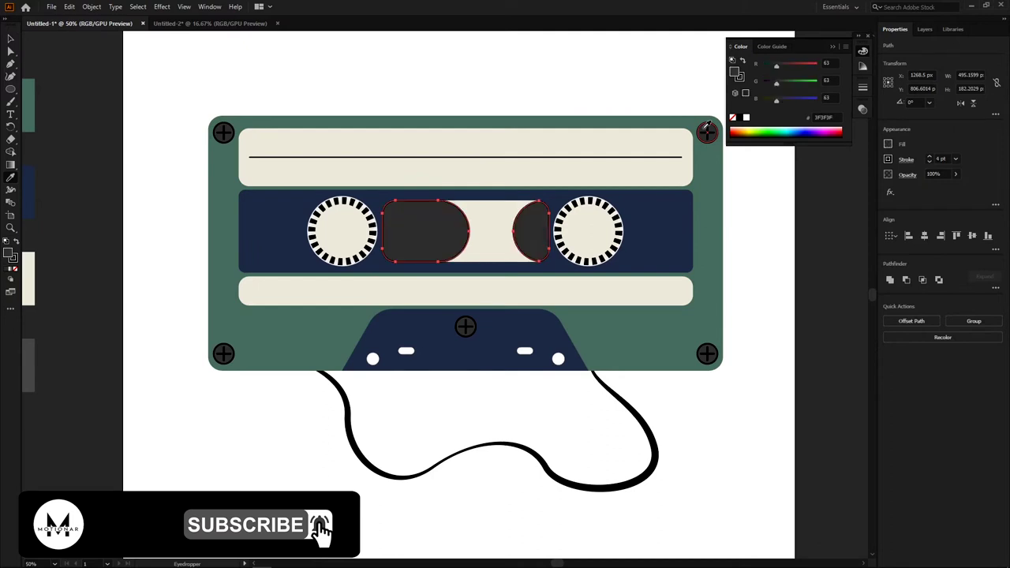
pyautogui.press('b')
pyautogui.click(889, 159)
pyautogui.click(778, 179)
pyautogui.hotkey('ctrl', 'shift', 'a')
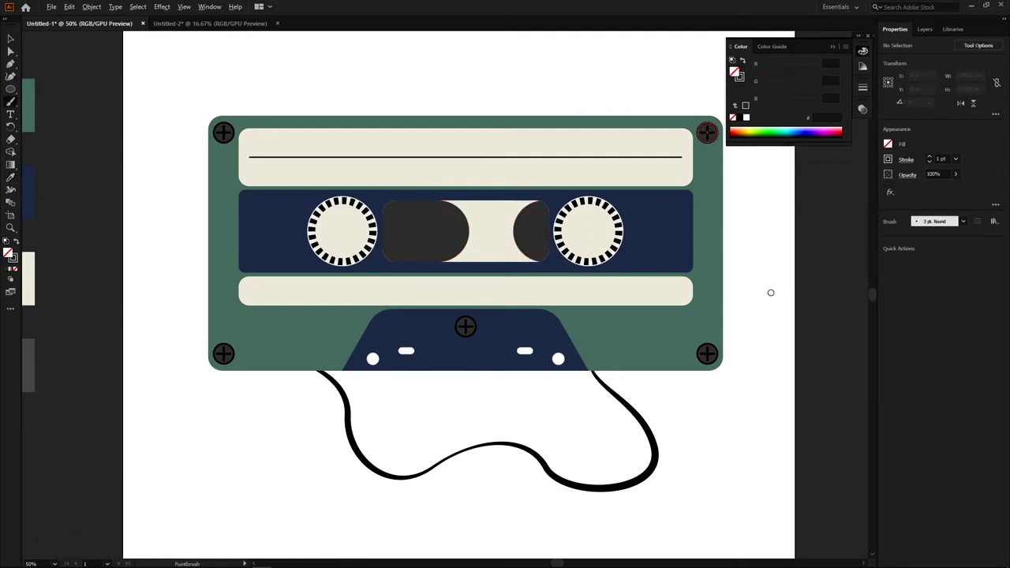
# - Set the window rectangle's fill to None and thicken its black outline
pyautogui.hotkey('ctrl', '-')
pyautogui.scroll(3, 564, 241)
pyautogui.press('v')
pyautogui.click(541, 253)
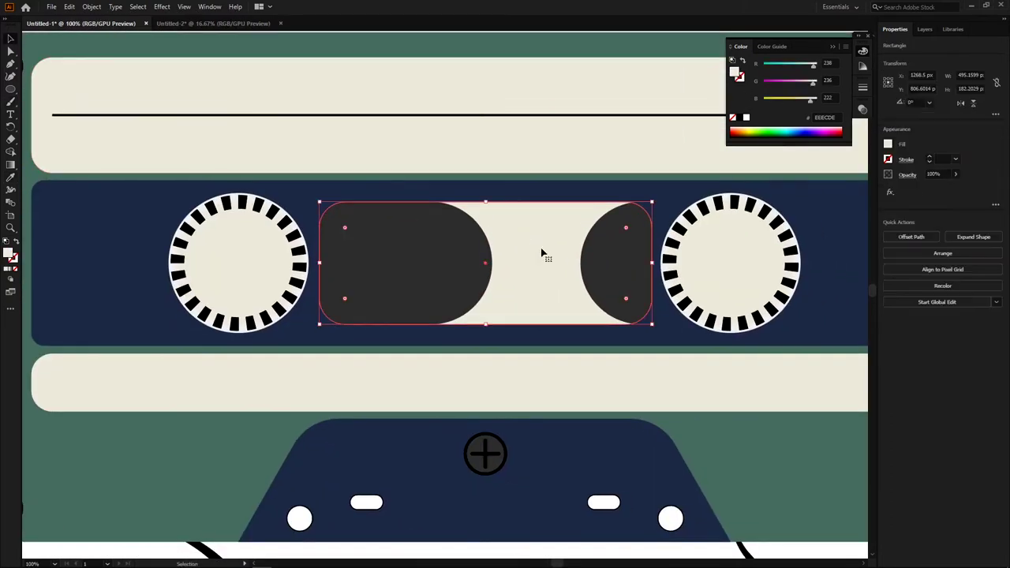
pyautogui.press('Delete')
pyautogui.press('v')
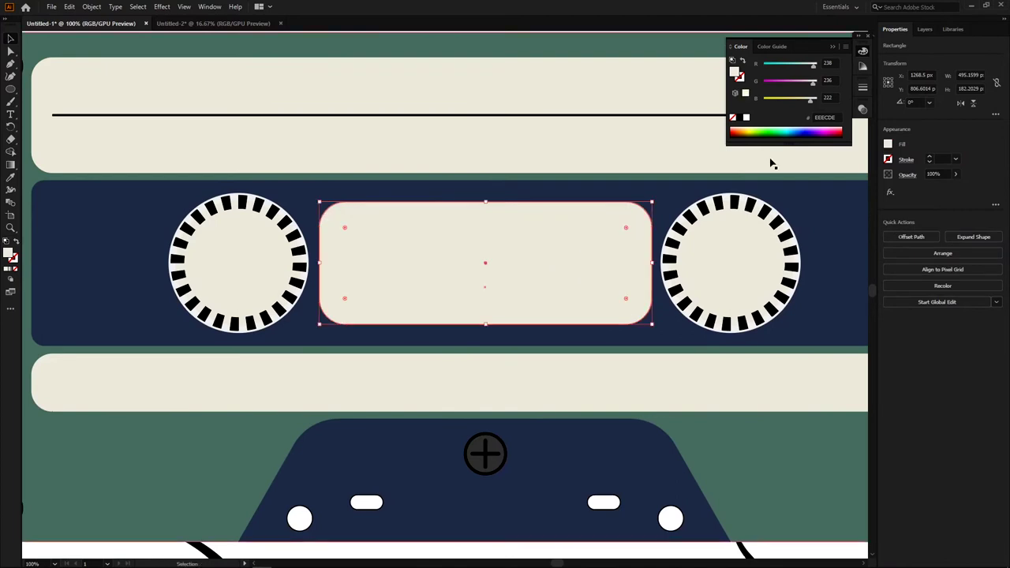
pyautogui.click(889, 144)
pyautogui.click(775, 182)
pyautogui.click(888, 160)
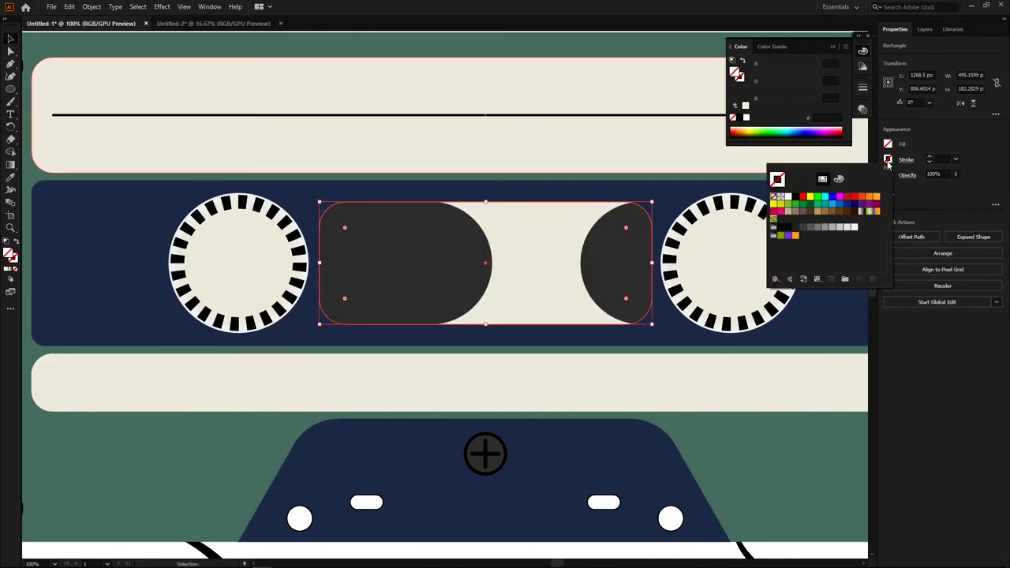
pyautogui.click(930, 160)
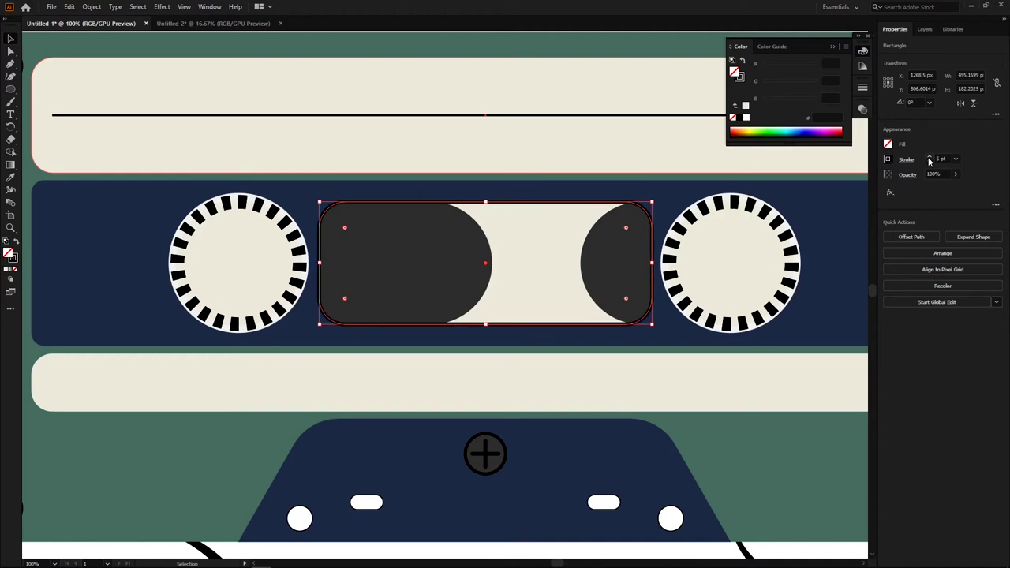
pyautogui.hotkey('ctrl', '-')
pyautogui.hotkey('ctrl', '-')
# - Outline the navy middle band and both cream bands in black
pyautogui.click(652, 228)
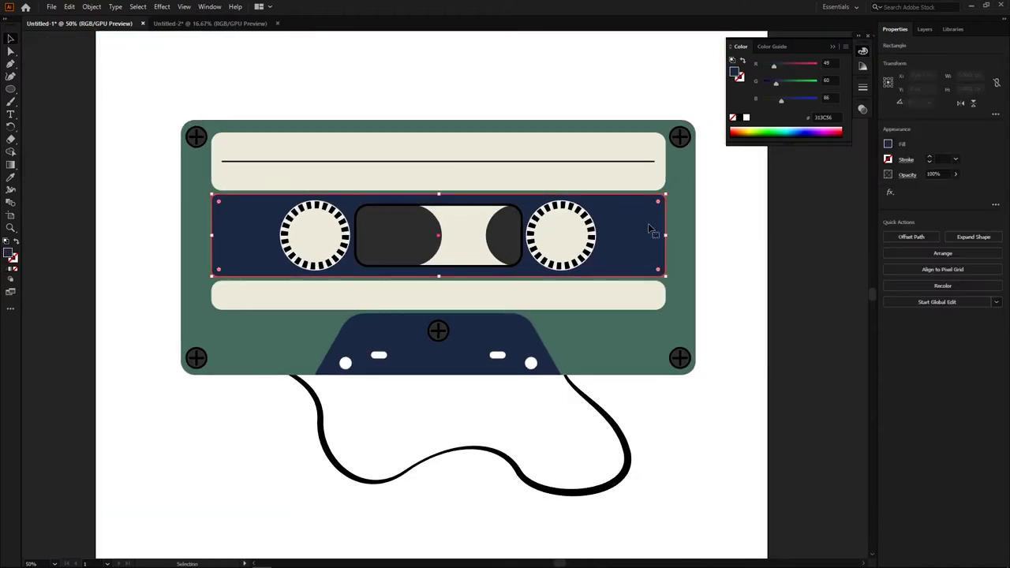
pyautogui.keyDown('shift'); pyautogui.click(639, 162); pyautogui.keyUp('shift')
pyautogui.keyDown('shift'); pyautogui.click(641, 293); pyautogui.keyUp('shift')
pyautogui.press('Return')
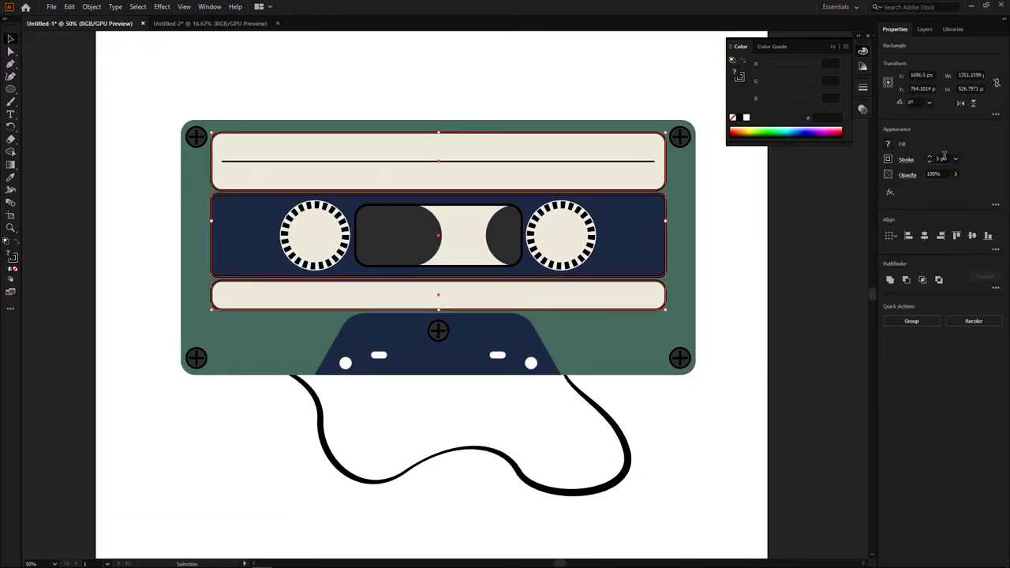
pyautogui.click(778, 249)
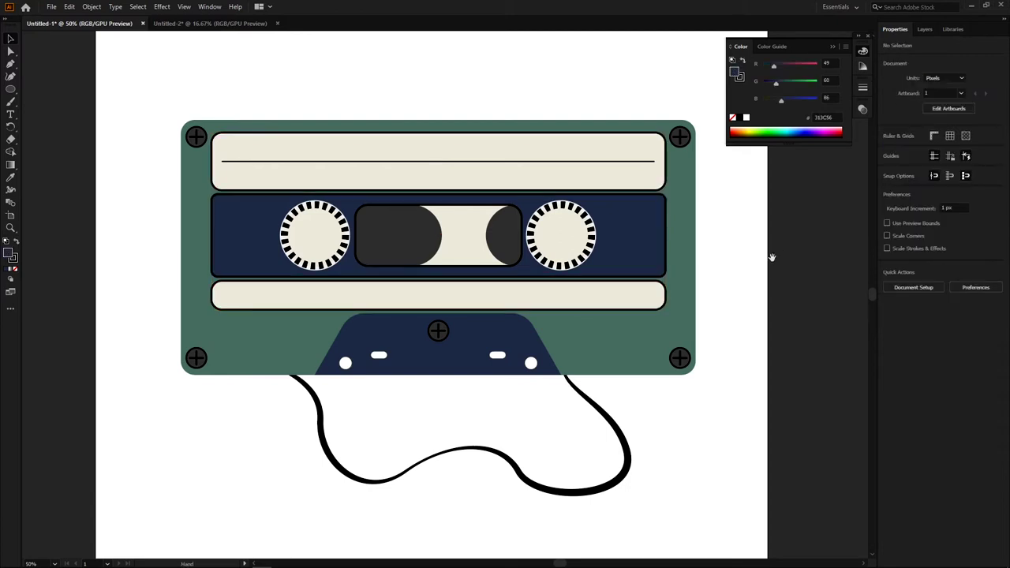
# - Give the green cassette body and blue bottom tab black outlines
pyautogui.click(686, 289)
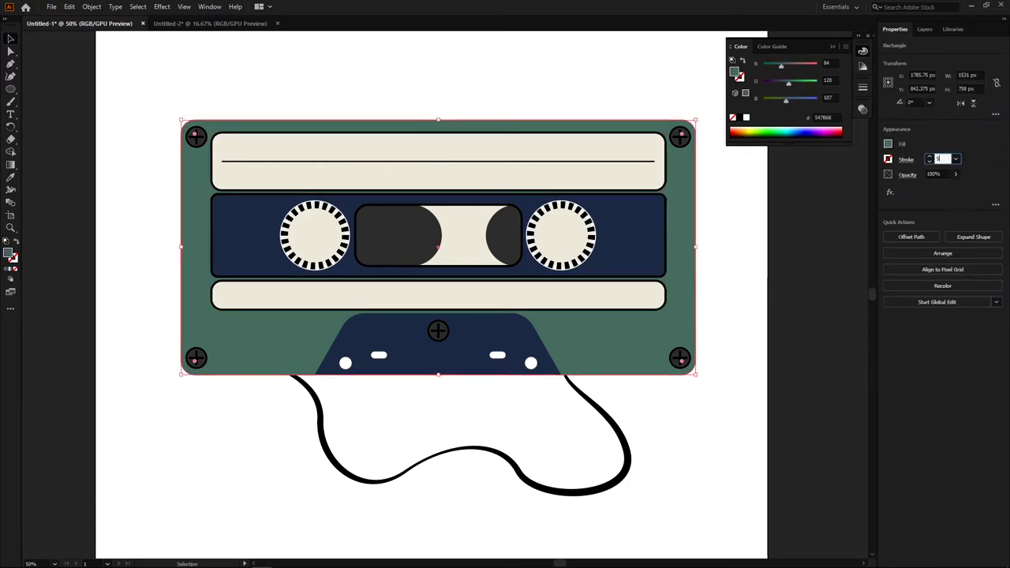
pyautogui.press('Return')
pyautogui.click(502, 366)
pyautogui.scroll(1, 501, 366)
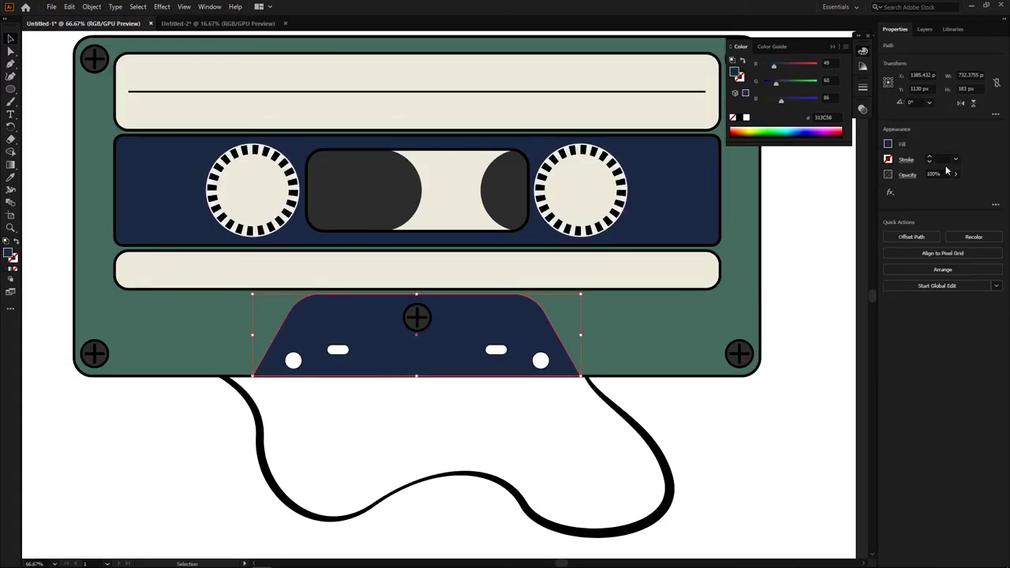
pyautogui.press('Return')
pyautogui.click(840, 308)
pyautogui.scroll(3, 349, 355)
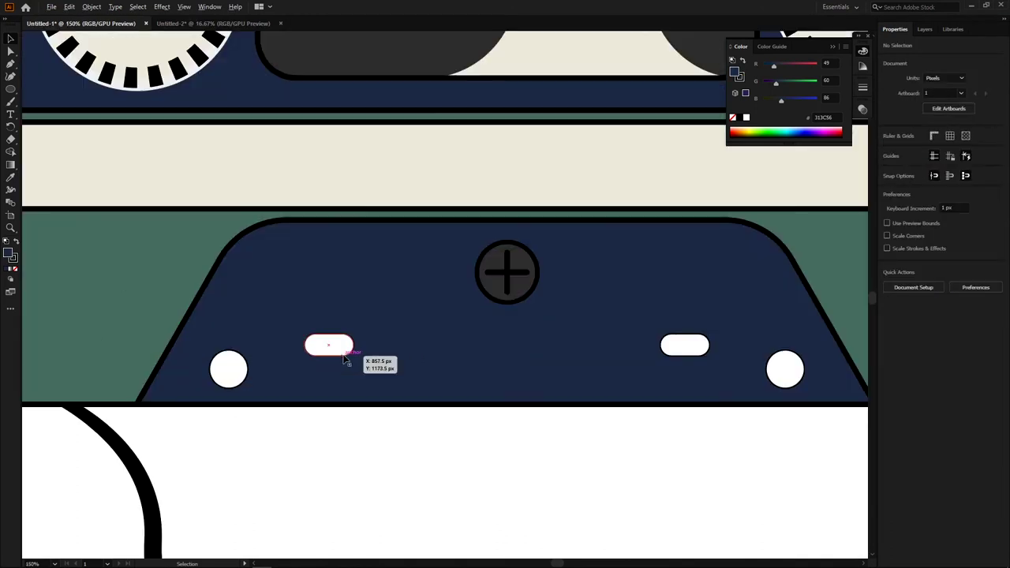
# - Give the four tab holes the body's green fill and black outline
pyautogui.click(247, 383)
pyautogui.click(233, 378)
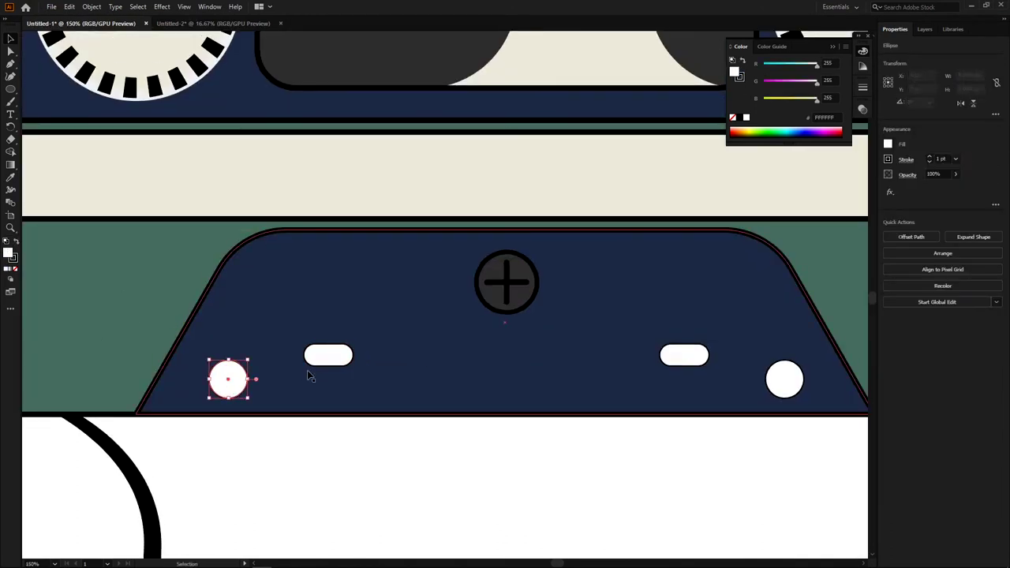
pyautogui.keyDown('shift'); pyautogui.click(316, 359); pyautogui.keyUp('shift')
pyautogui.keyDown('shift'); pyautogui.click(692, 357); pyautogui.keyUp('shift')
pyautogui.keyDown('shift'); pyautogui.click(785, 380); pyautogui.keyUp('shift')
pyautogui.press('i')
pyautogui.click(818, 282)
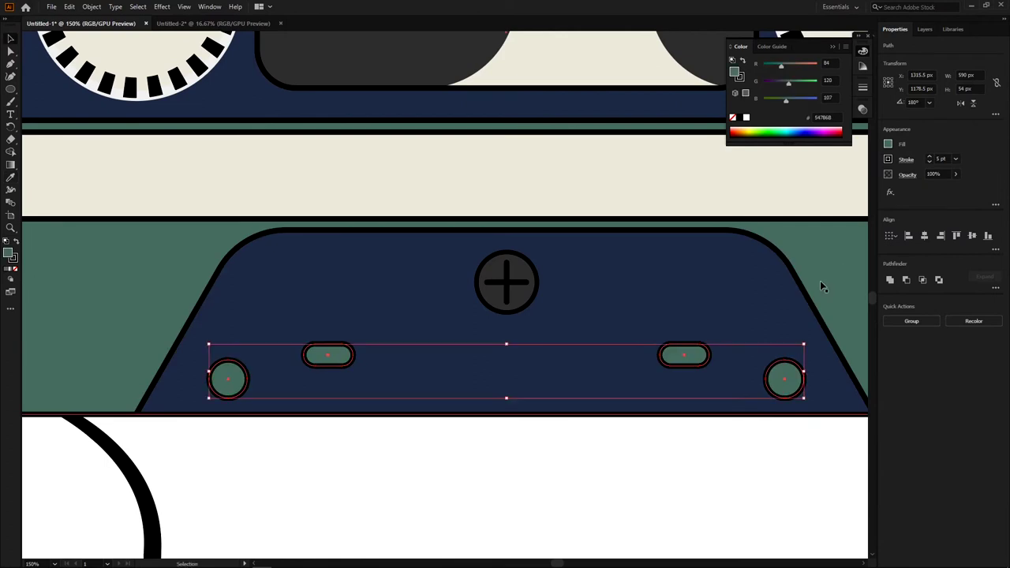
# - Deselect the holes and centre the whole cassette artboard in view
pyautogui.scroll(-2, 455, 434)
pyautogui.click(455, 434)
pyautogui.scroll(-1, 453, 431)
pyautogui.scroll(-1, 453, 429)
pyautogui.moveTo(454, 428)
pyautogui.mouseDown()
pyautogui.moveTo(466, 394)
pyautogui.moveTo(420, 363)
pyautogui.moveTo(427, 372)
pyautogui.mouseUp()
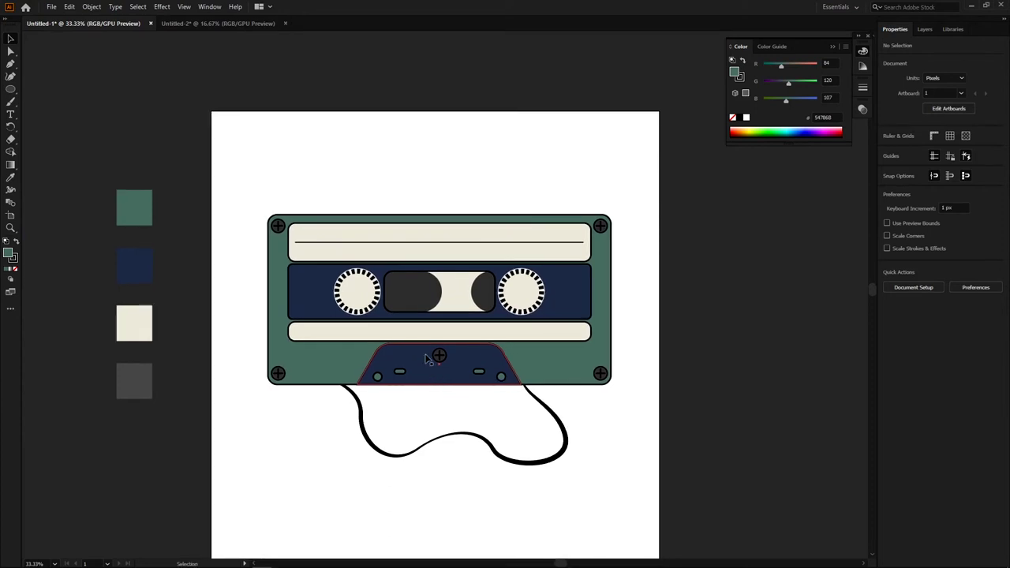
pyautogui.moveTo(591, 458); pyautogui.dragTo(589, 401)
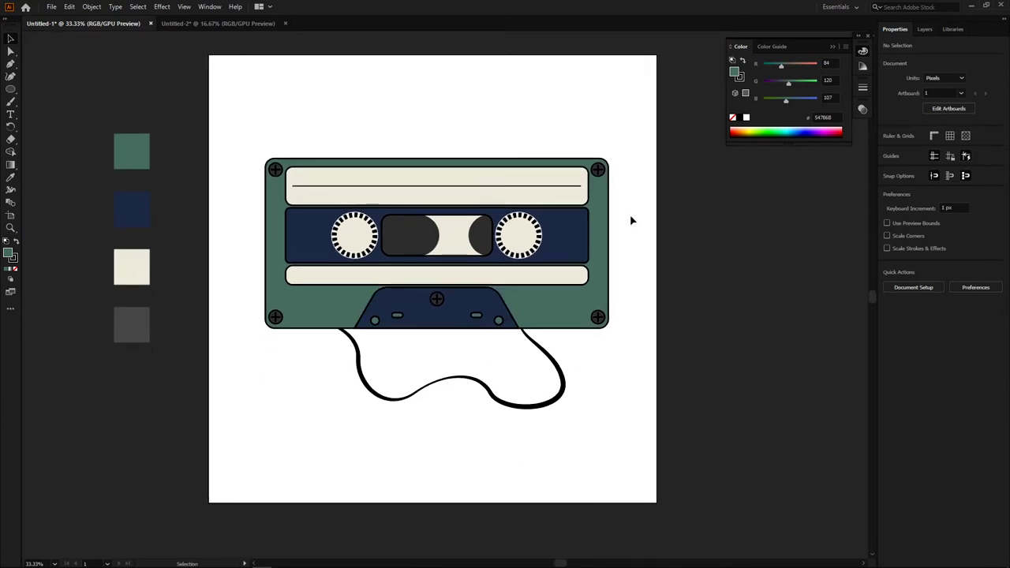
# - Draw a rectangle covering the whole artboard with the Layers panel shown
pyautogui.click(491, 406)
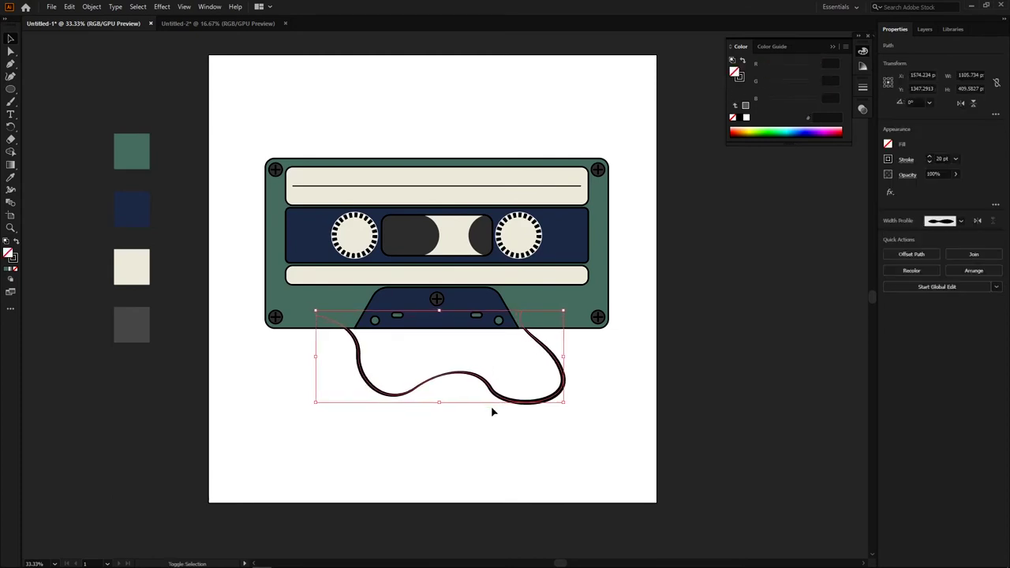
pyautogui.click(702, 372)
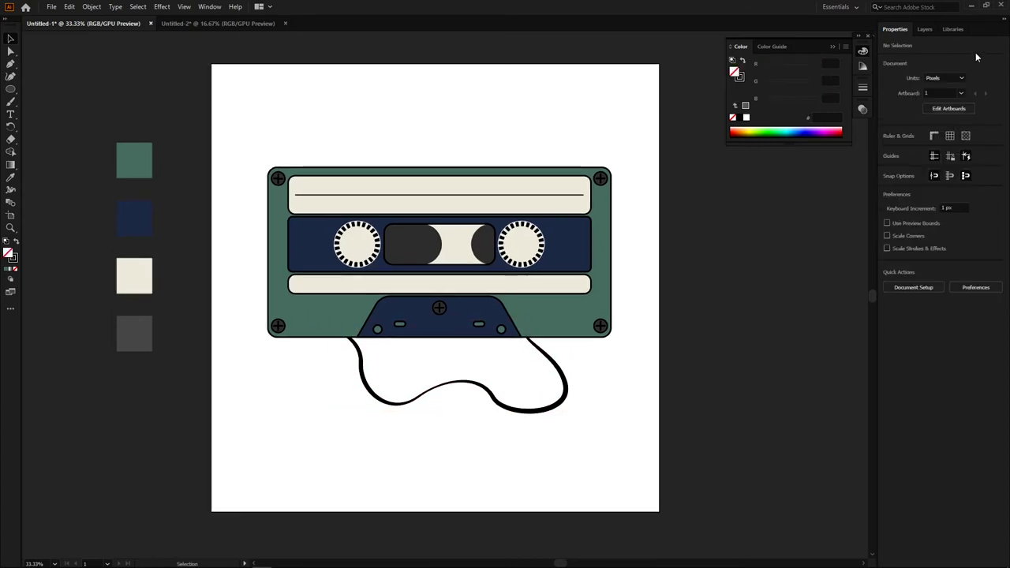
pyautogui.click(924, 29)
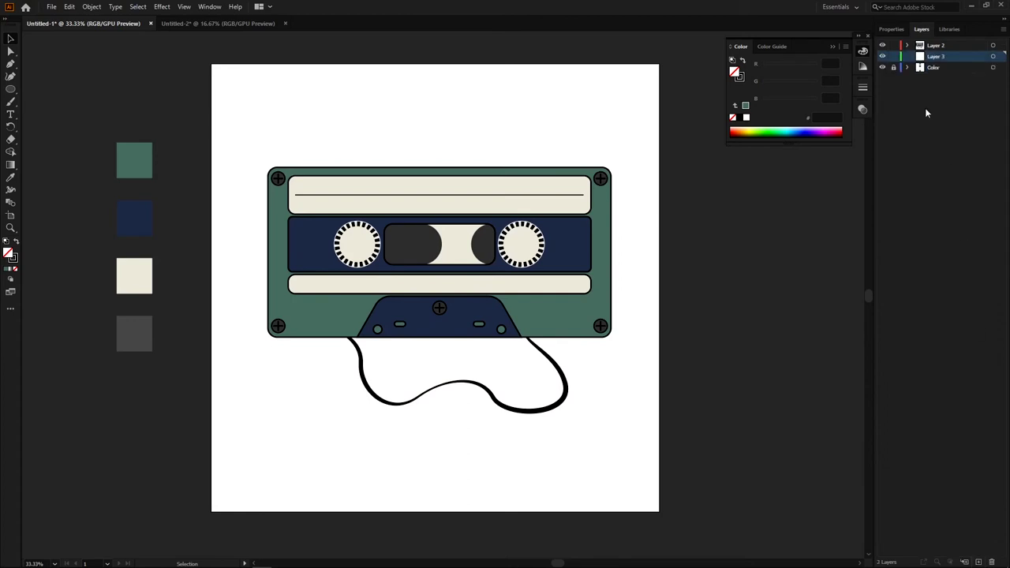
pyautogui.press('m')
pyautogui.moveTo(211, 64); pyautogui.dragTo(659, 511)
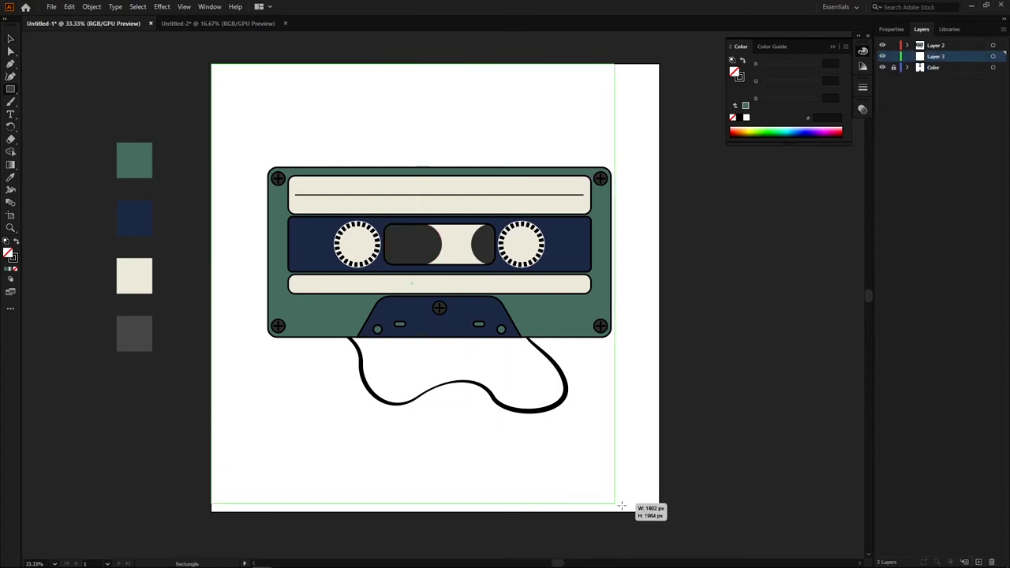
pyautogui.press('v')
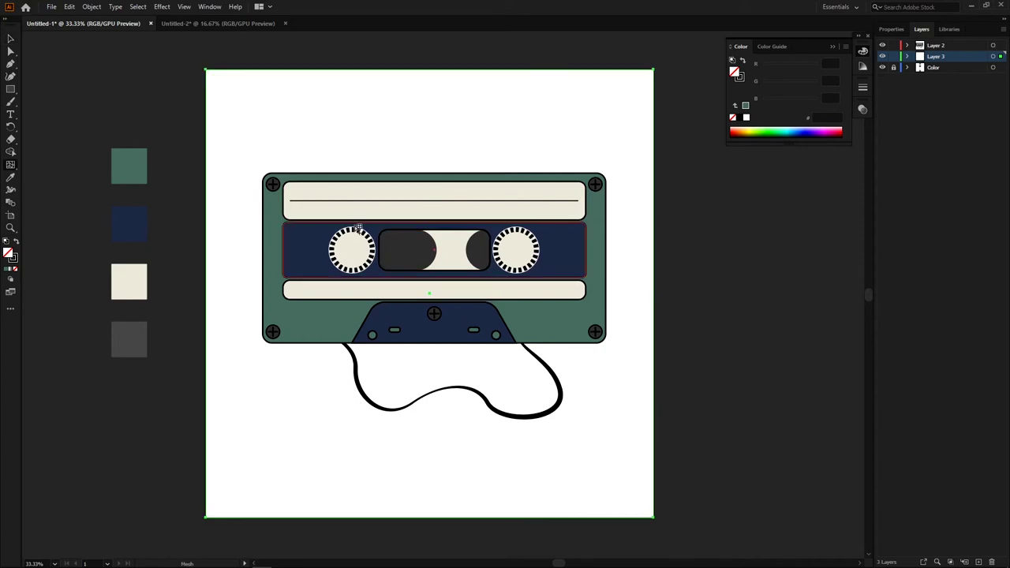
# - Fill the background rectangle with the cream EEECDE swatch
pyautogui.press('i')
pyautogui.click(132, 278)
pyautogui.click(189, 275)
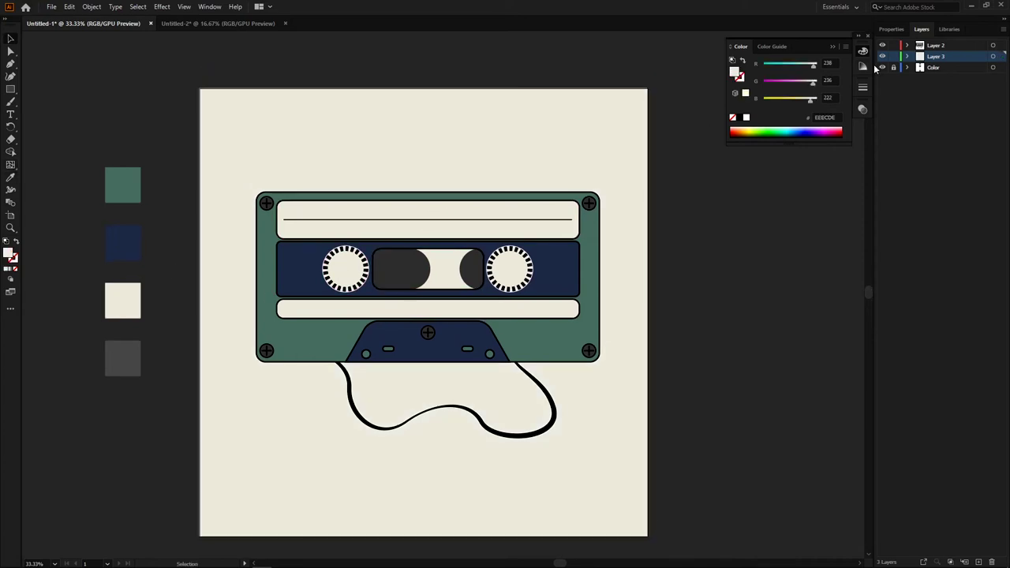
pyautogui.keyDown('alt'); pyautogui.scroll(1, 426, 233); pyautogui.keyUp('alt')
pyautogui.scroll(-1, 447, 244)
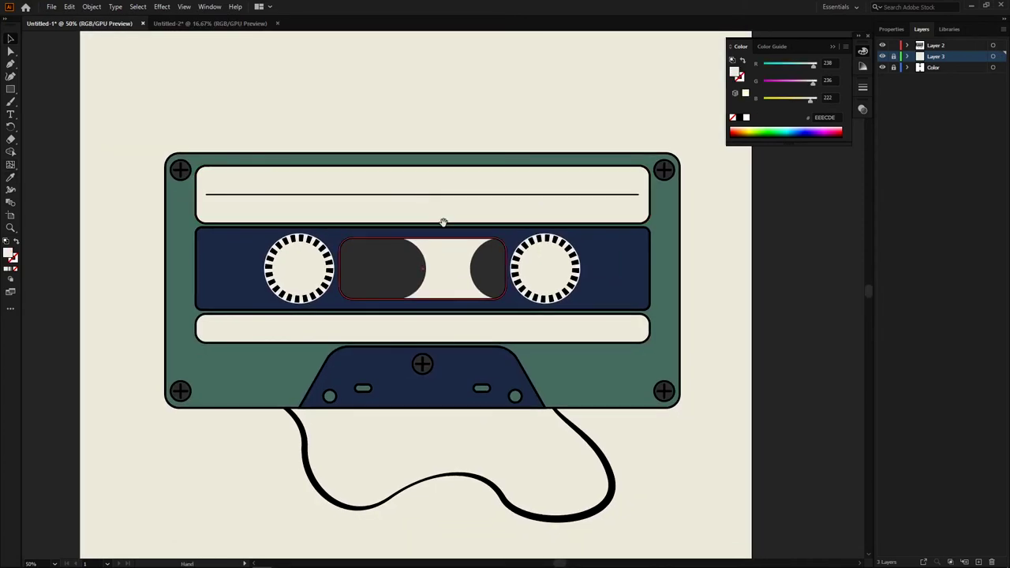
pyautogui.scroll(-1, 442, 224)
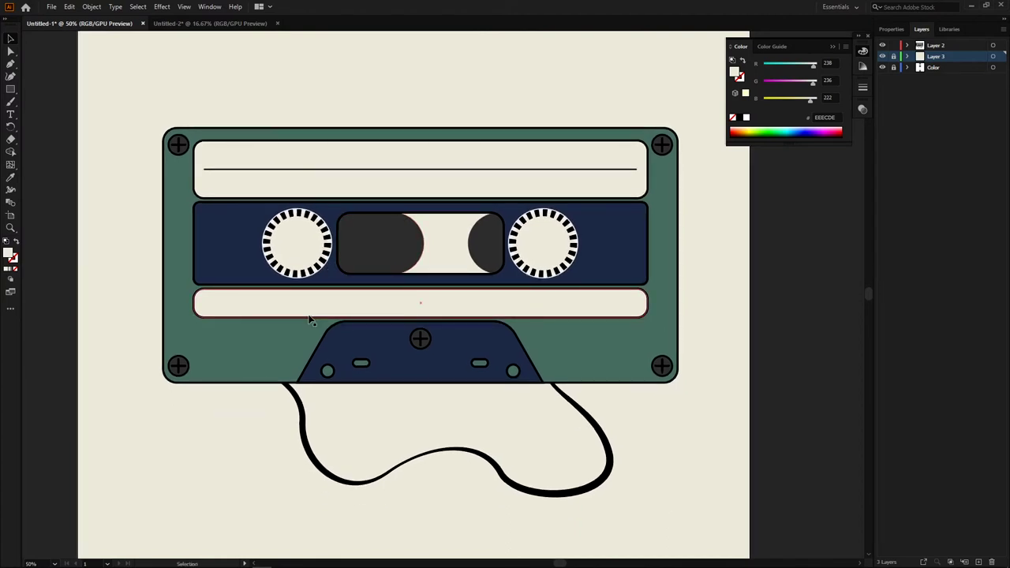
pyautogui.press('p')
pyautogui.keyDown('alt'); pyautogui.scroll(-1, 311, 316); pyautogui.keyUp('alt')
# - On Layer 2, pen-draw a crescent shape over the cassette, then delete it
pyautogui.click(936, 45)
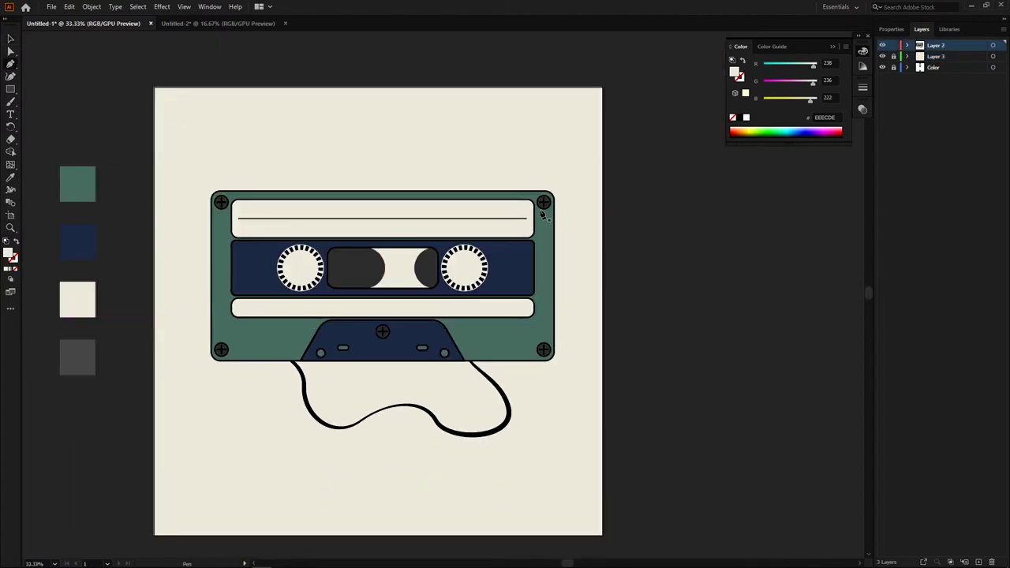
pyautogui.hscroll(-1, 552, 197)
pyautogui.click(399, 159)
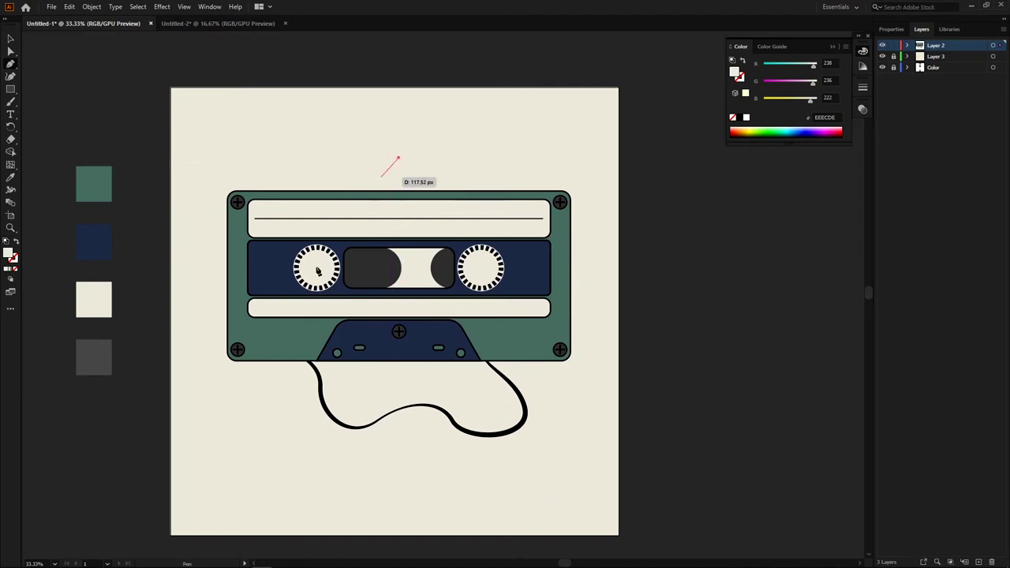
pyautogui.moveTo(328, 419); pyautogui.dragTo(418, 534)
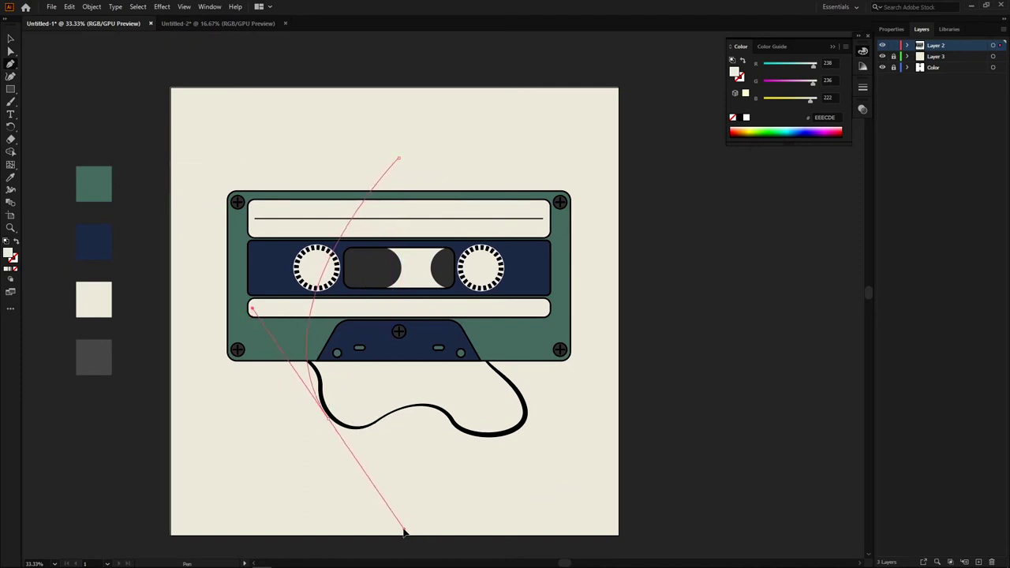
pyautogui.click(124, 418)
pyautogui.click(175, 116)
pyautogui.click(359, 128)
pyautogui.click(399, 161)
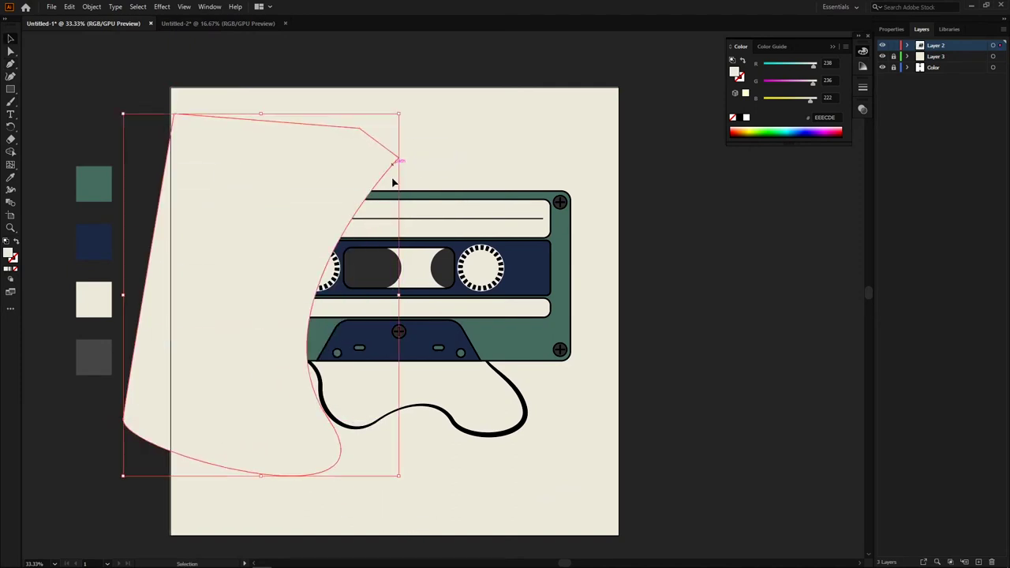
pyautogui.hscroll(1, 399, 161)
pyautogui.press('Delete')
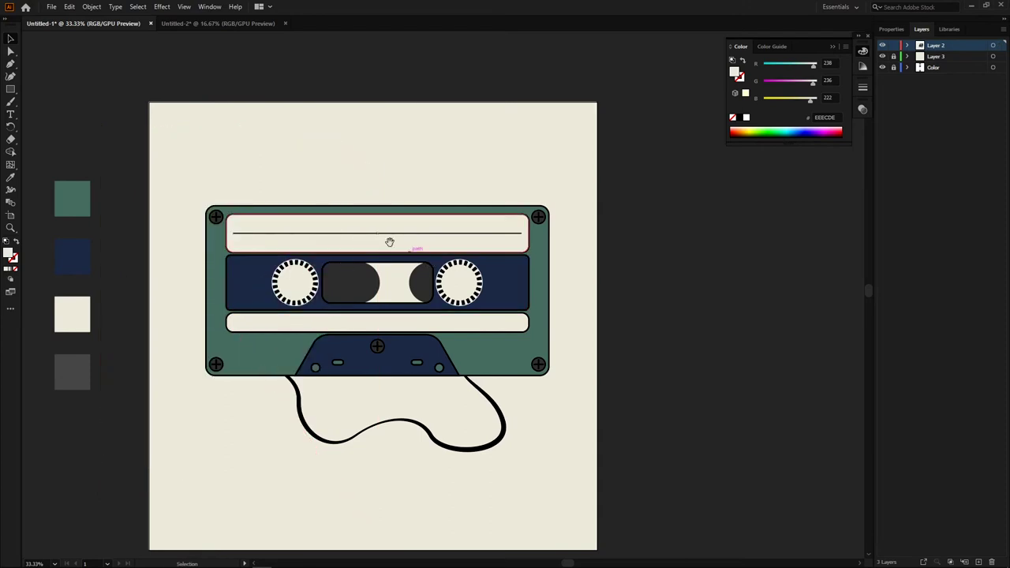
# - Pen-draw a new curved shape over the cassette's left side
pyautogui.scroll(-1, 321, 158)
pyautogui.press('p')
pyautogui.scroll(-1, 328, 154)
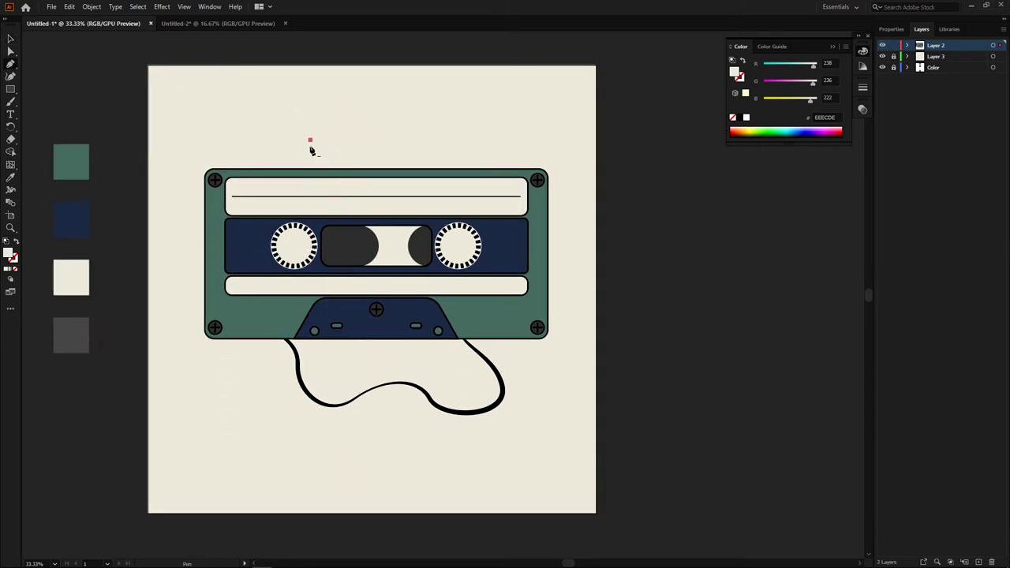
pyautogui.moveTo(360, 386); pyautogui.dragTo(455, 463)
pyautogui.click(180, 413)
pyautogui.click(172, 217)
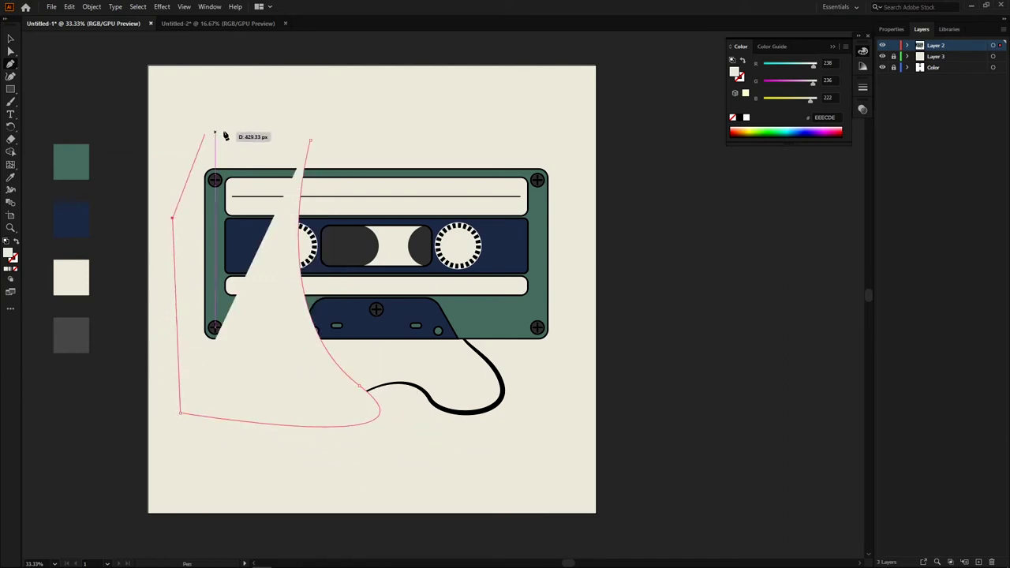
pyautogui.click(225, 136)
pyautogui.click(310, 141)
# - Trim the new shape to the cassette body outline with Pathfinder
pyautogui.press('v')
pyautogui.click(528, 336)
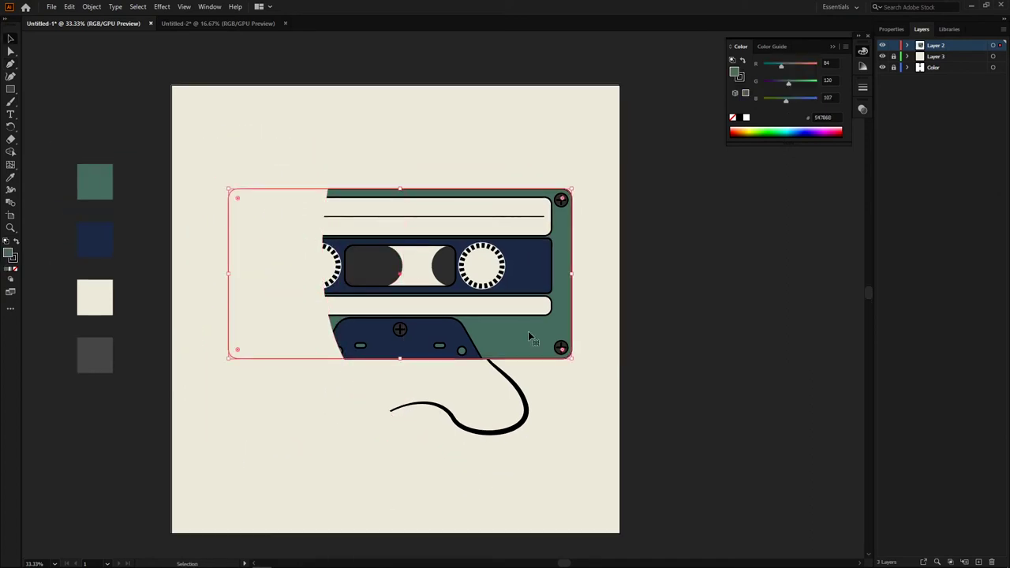
pyautogui.keyDown('shift'); pyautogui.click(284, 282); pyautogui.keyUp('shift')
pyautogui.click(895, 29)
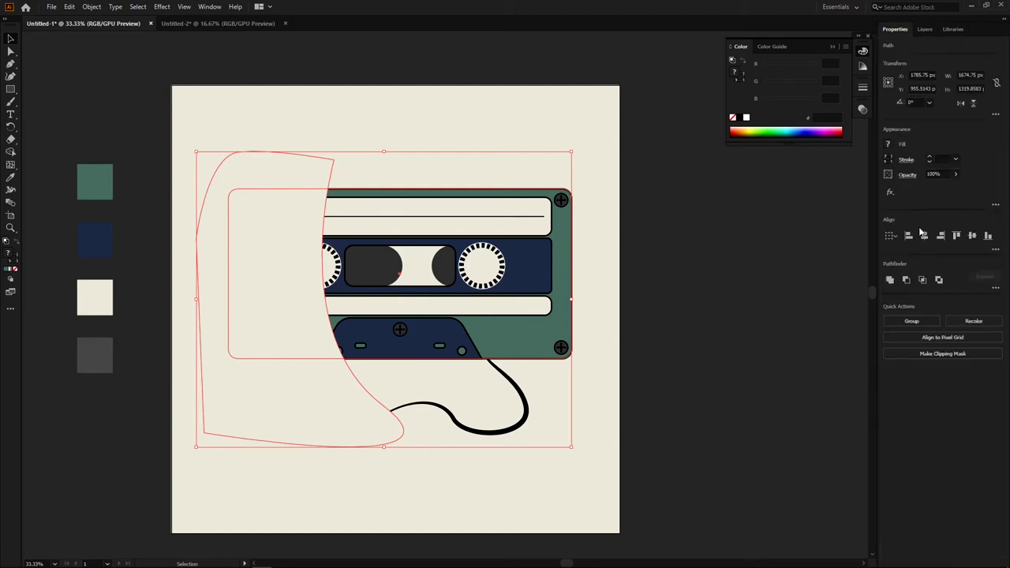
pyautogui.click(909, 280)
pyautogui.hotkey('ctrl', 'z')
pyautogui.click(923, 281)
pyautogui.moveTo(592, 229); pyautogui.dragTo(622, 240)
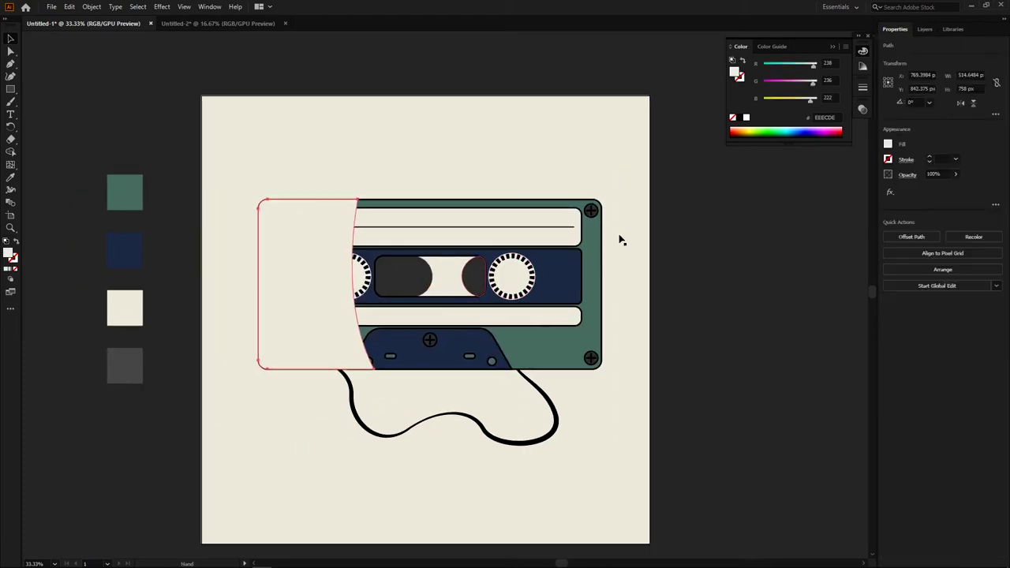
# - Make the trimmed shading shape white at 20% opacity
pyautogui.click(746, 118)
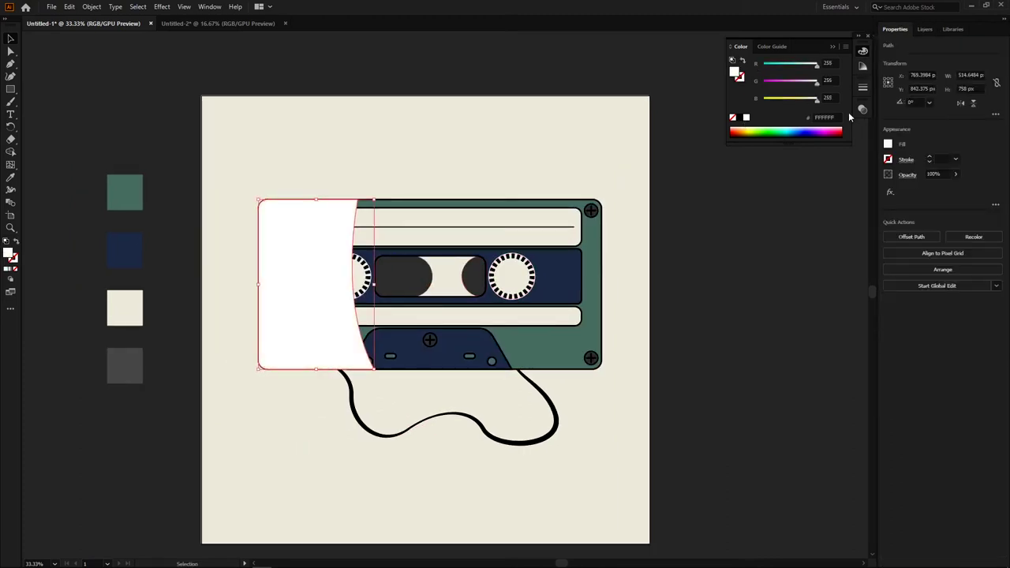
pyautogui.click(863, 109)
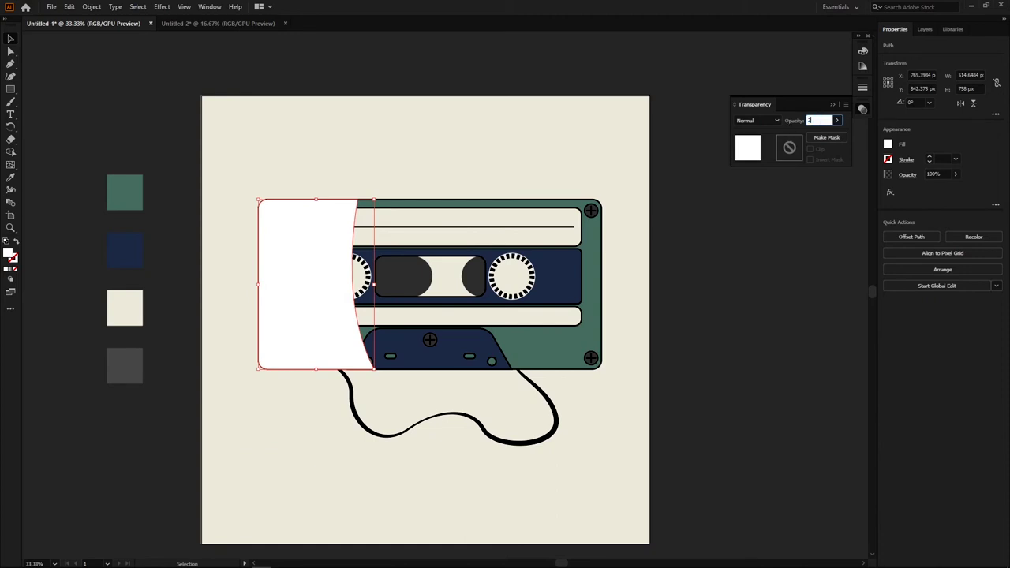
pyautogui.write('0')
pyautogui.press('Return')
pyautogui.click(864, 52)
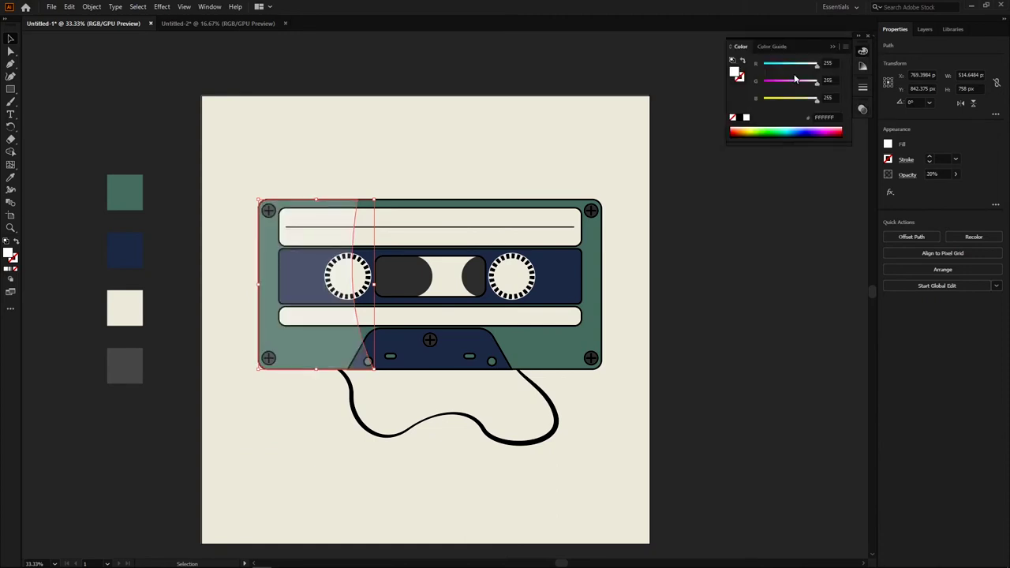
pyautogui.click(737, 211)
# - Try 30% opacity on the left shading, then return it to 20%
pyautogui.hotkey('ctrl', '1')
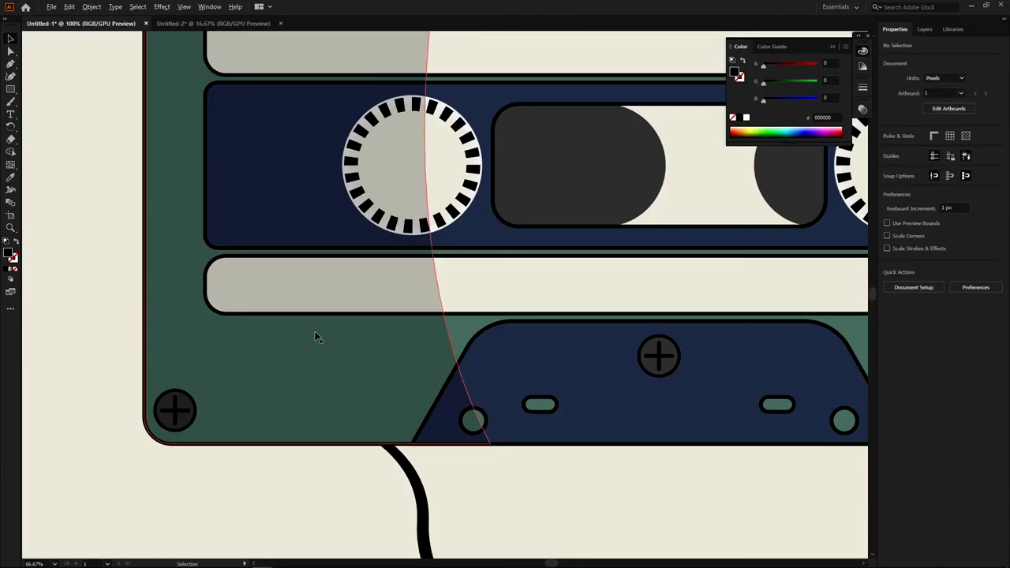
pyautogui.scroll(-2, 340, 381)
pyautogui.scroll(-1, 339, 381)
pyautogui.scroll(-1, 340, 381)
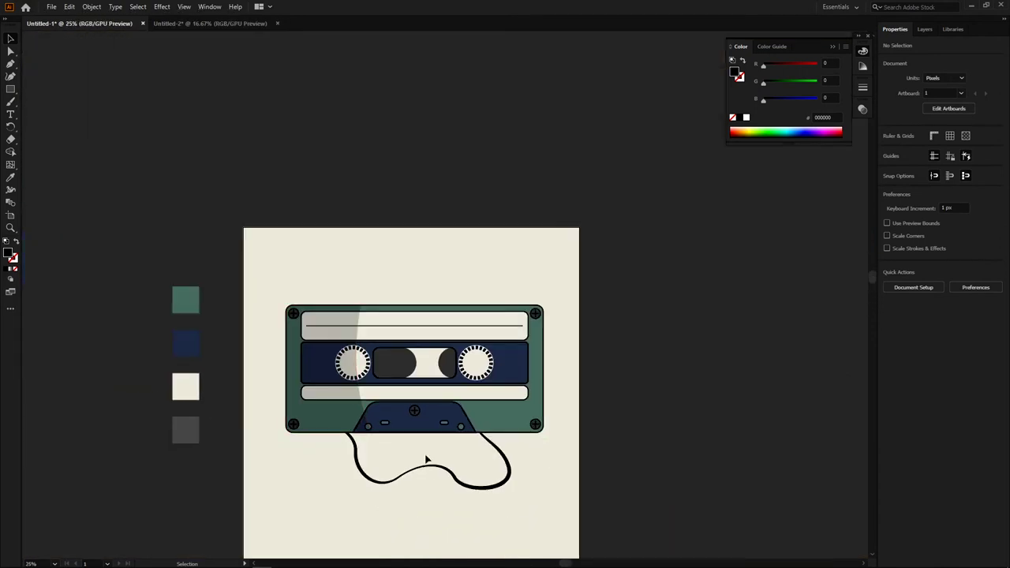
pyautogui.click(338, 380)
pyautogui.scroll(1, 324, 377)
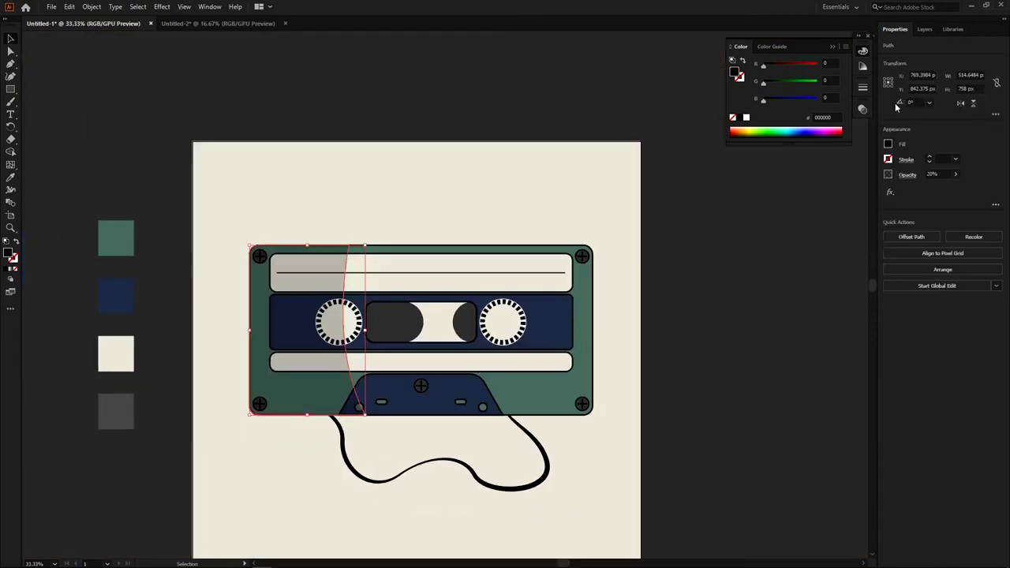
pyautogui.click(863, 109)
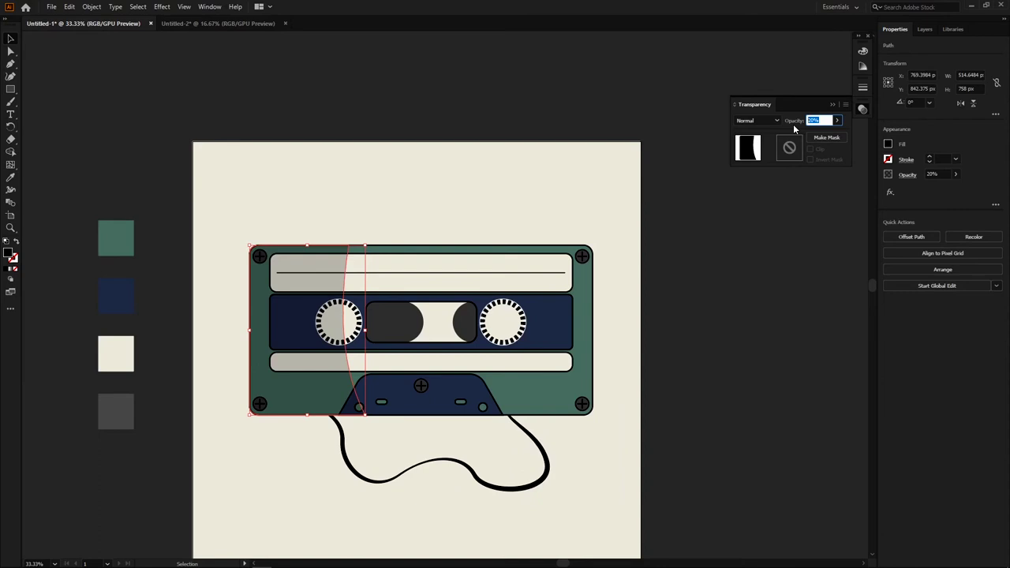
pyautogui.write('30')
pyautogui.press('Return')
pyautogui.click(801, 123)
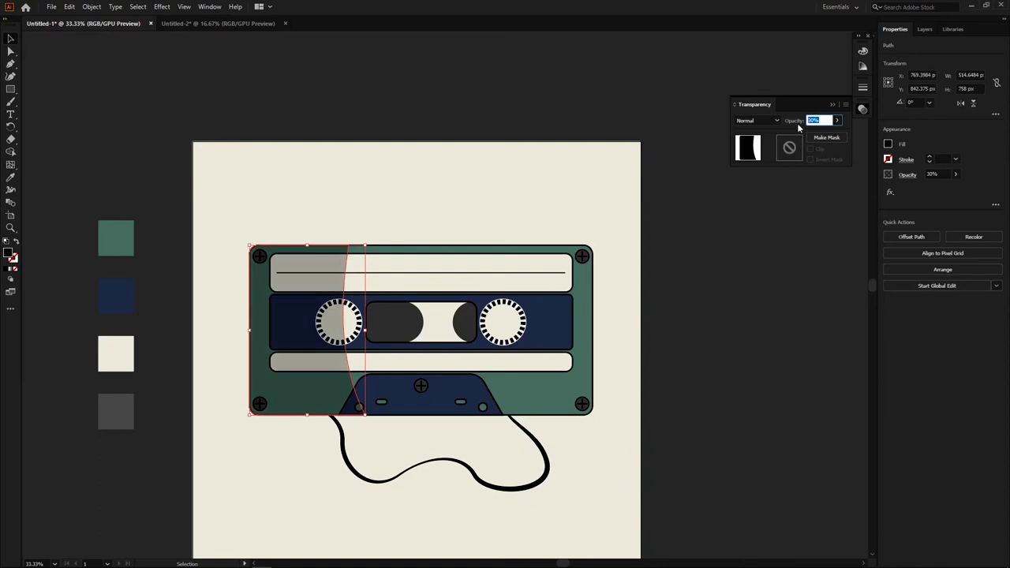
pyautogui.press('Return')
# - Reshape the shading's curved edge by adjusting its anchor point
pyautogui.hotkey('ctrl', '+')
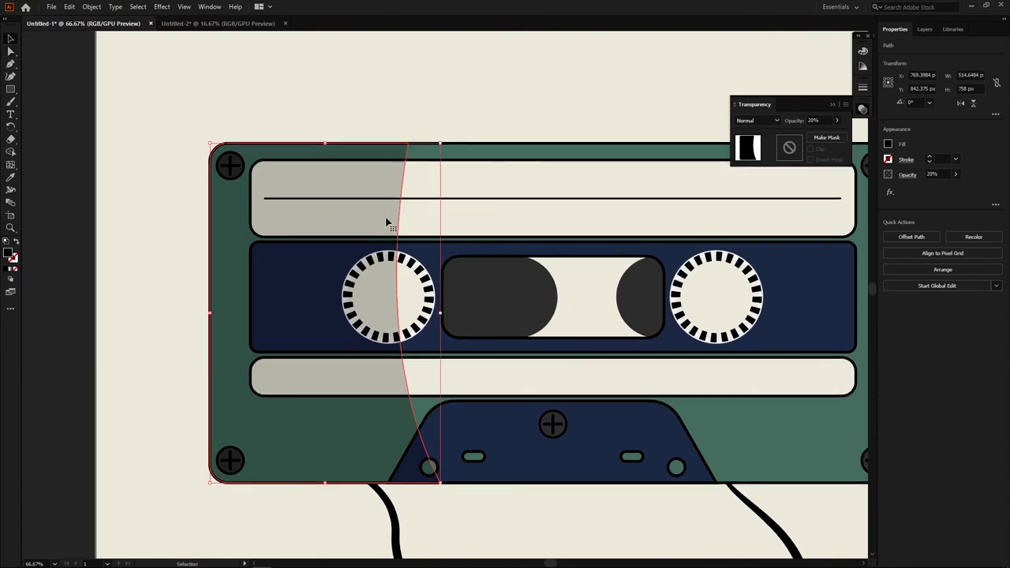
pyautogui.moveTo(378, 236)
pyautogui.mouseDown()
pyautogui.moveTo(387, 222)
pyautogui.moveTo(411, 237)
pyautogui.mouseUp()
pyautogui.click(395, 228)
pyautogui.hotkey('ctrl', '-')
pyautogui.moveTo(620, 388); pyautogui.dragTo(642, 347)
# - Pen-draw a crescent shape over the cassette's right side
pyautogui.press('p')
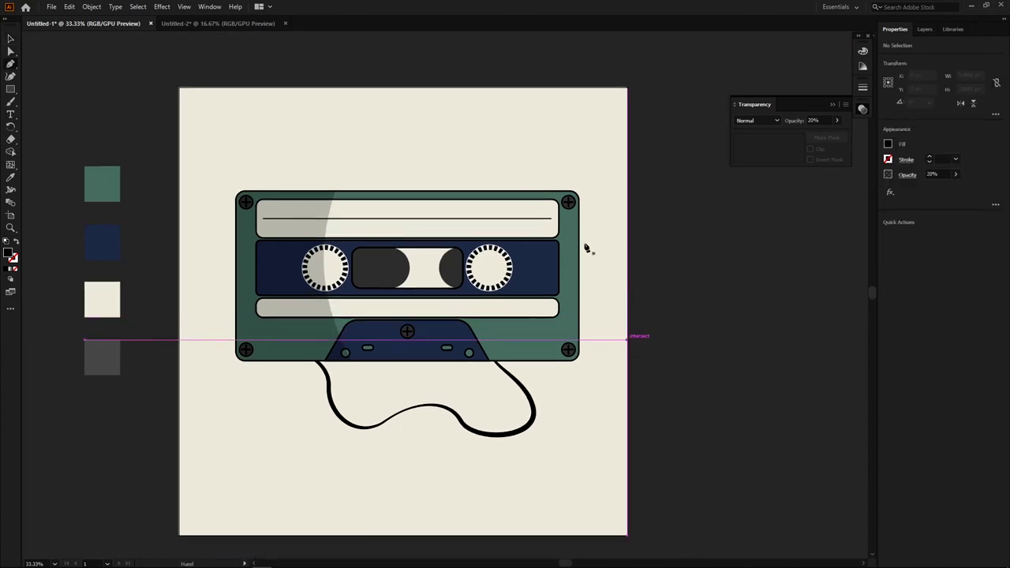
pyautogui.click(394, 167)
pyautogui.moveTo(561, 439); pyautogui.dragTo(514, 535)
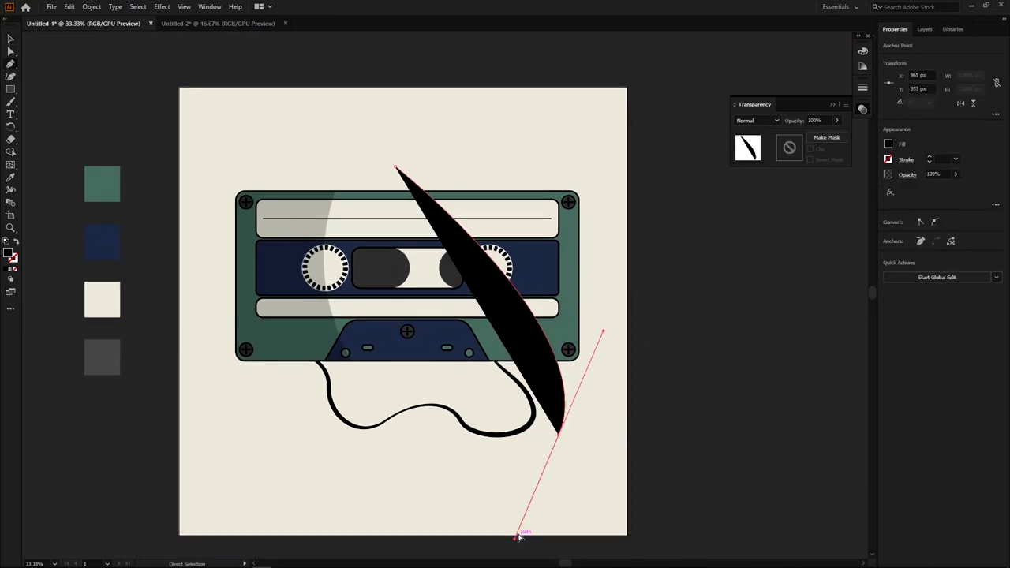
pyautogui.hotkey('ctrl', 'z')
pyautogui.moveTo(447, 163); pyautogui.dragTo(443, 122)
pyautogui.click(441, 116)
pyautogui.moveTo(489, 403); pyautogui.dragTo(413, 481)
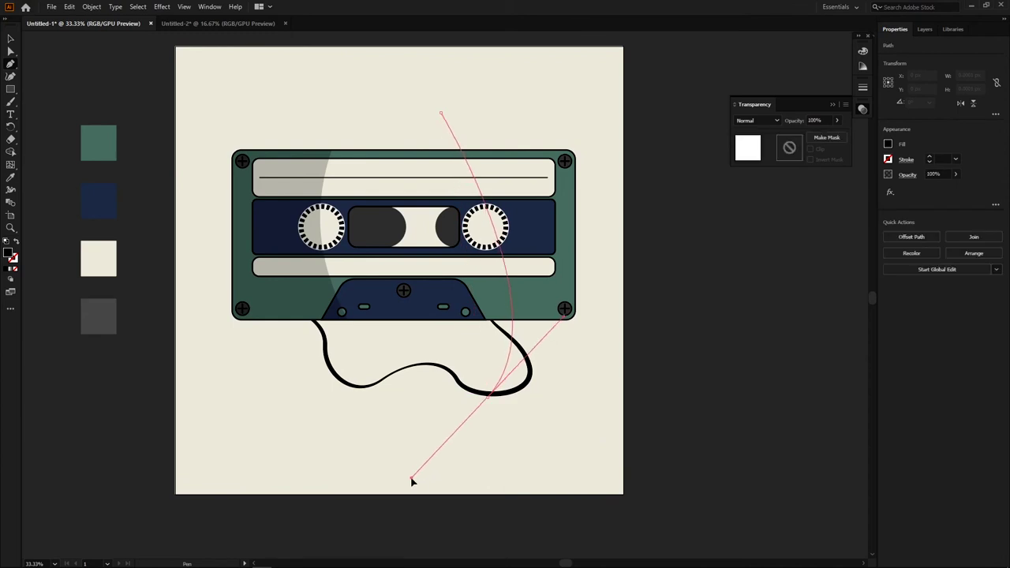
pyautogui.click(614, 338)
pyautogui.click(601, 149)
pyautogui.click(459, 115)
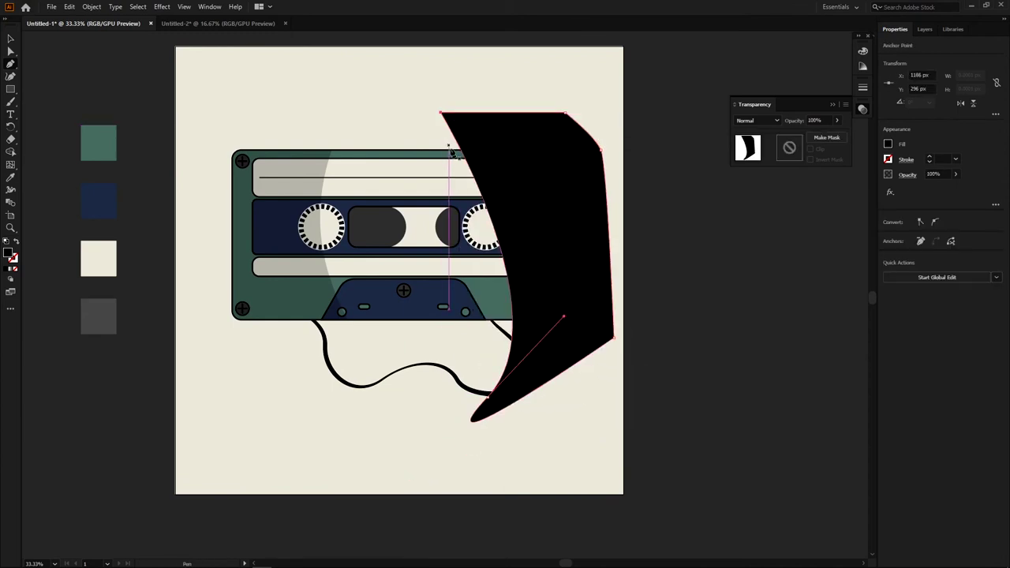
# - Intersect the crescent with the cassette body rectangle using Pathfinder
pyautogui.press('a')
pyautogui.click(495, 298)
pyautogui.press('v')
pyautogui.keyDown('shift'); pyautogui.click(551, 276); pyautogui.keyUp('shift')
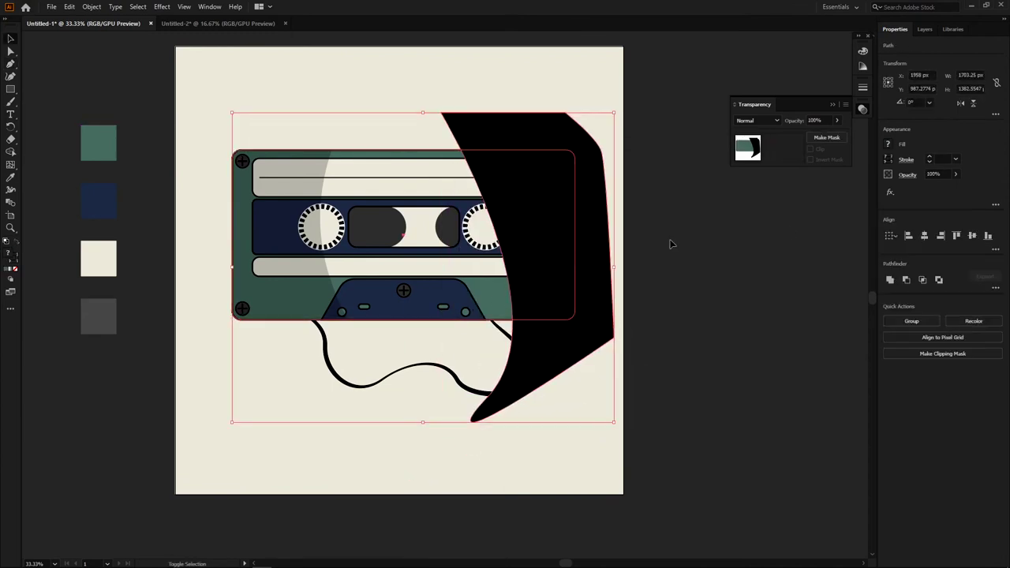
pyautogui.click(923, 280)
# - Make the intersected shape a white fill at 20% opacity
pyautogui.hotkey('ctrl', '=')
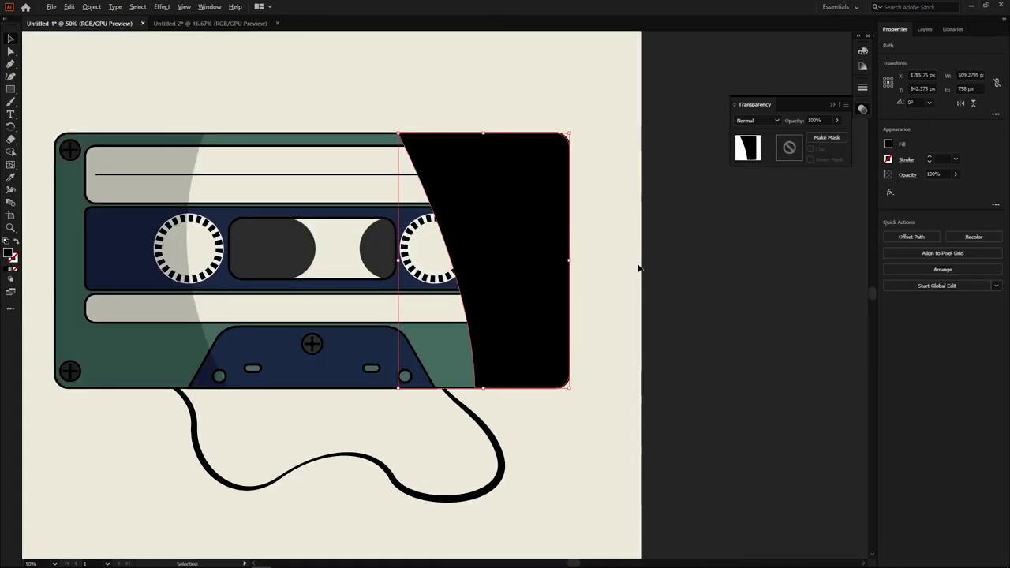
pyautogui.press('2')
pyautogui.click(863, 52)
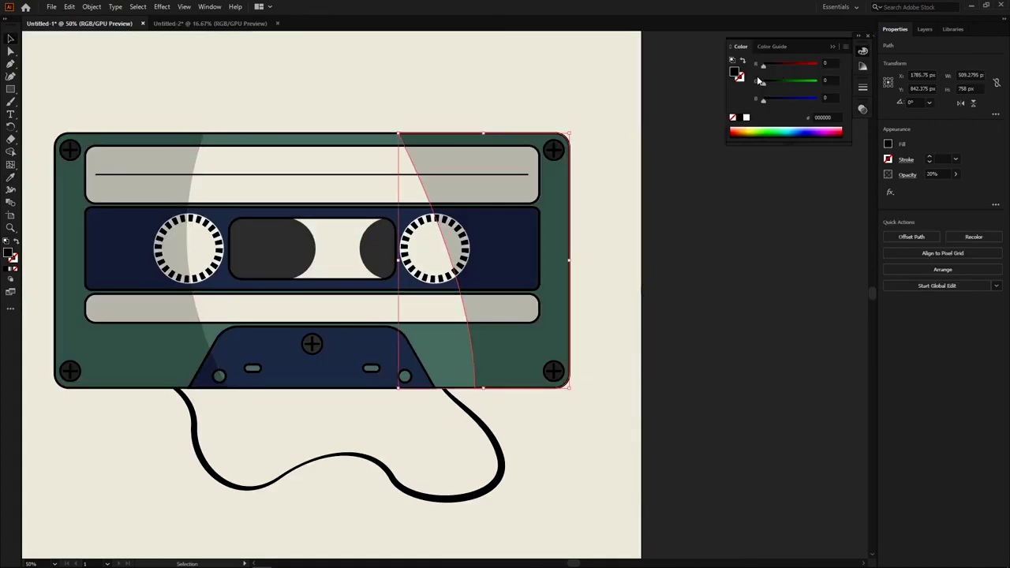
pyautogui.click(746, 117)
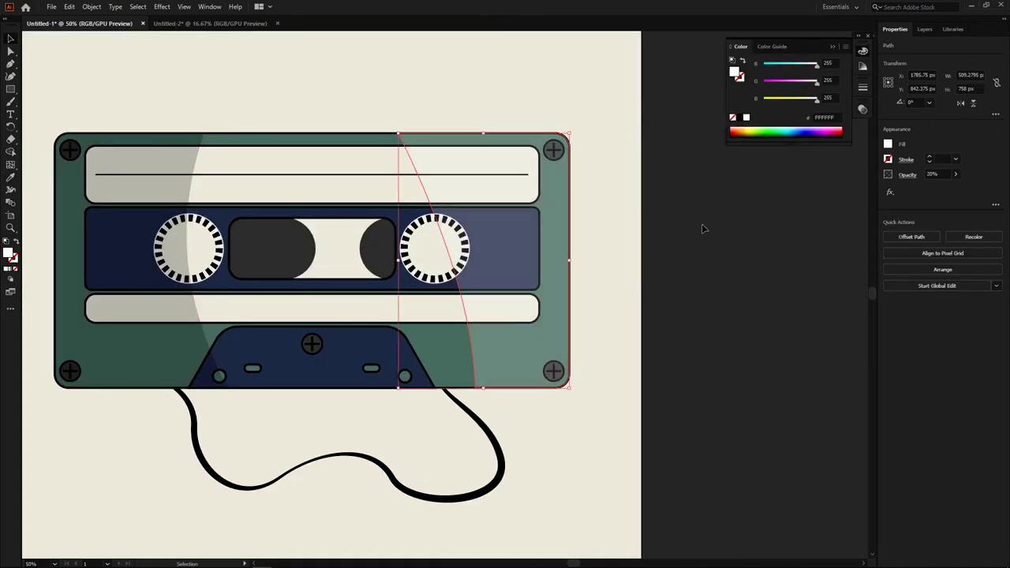
pyautogui.click(702, 223)
pyautogui.scroll(4, 485, 388)
pyautogui.scroll(-4, 487, 389)
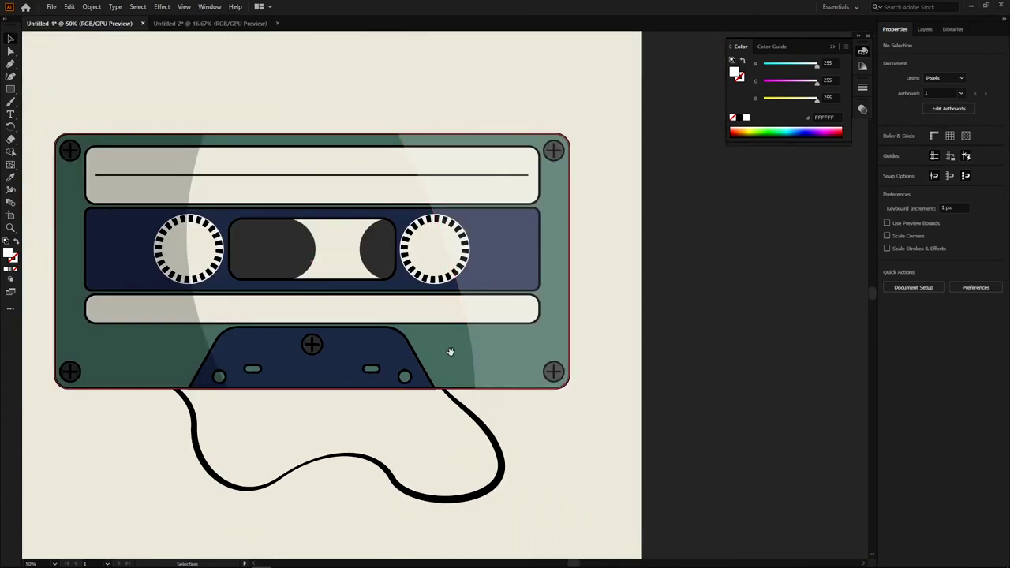
pyautogui.hscroll(-3, 450, 354)
# - Bring the body rectangle forward three levels and remove its fill
pyautogui.click(497, 348)
pyautogui.hscroll(-1, 493, 341)
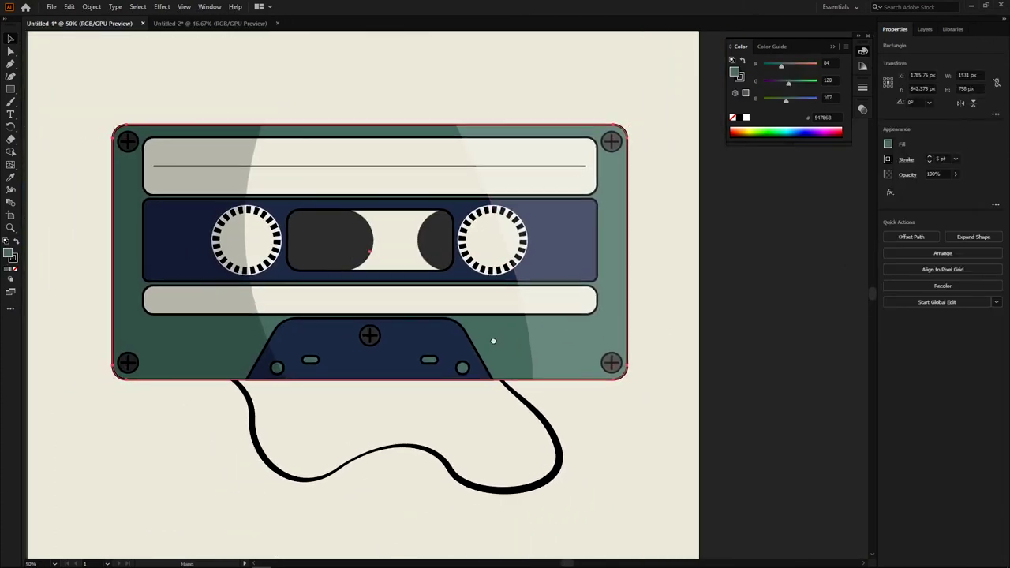
pyautogui.hotkey('ctrl', ']')
pyautogui.hotkey('ctrl', ']')
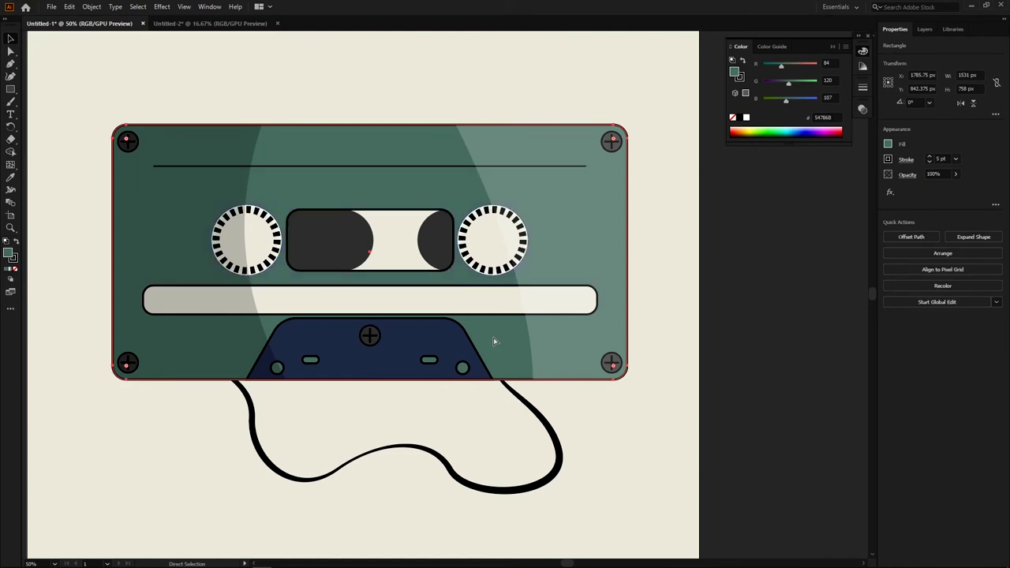
pyautogui.hotkey('ctrl', ']')
pyautogui.hotkey('ctrl', ']')
pyautogui.hotkey('ctrl', ']')
pyautogui.hotkey('ctrl', ']')
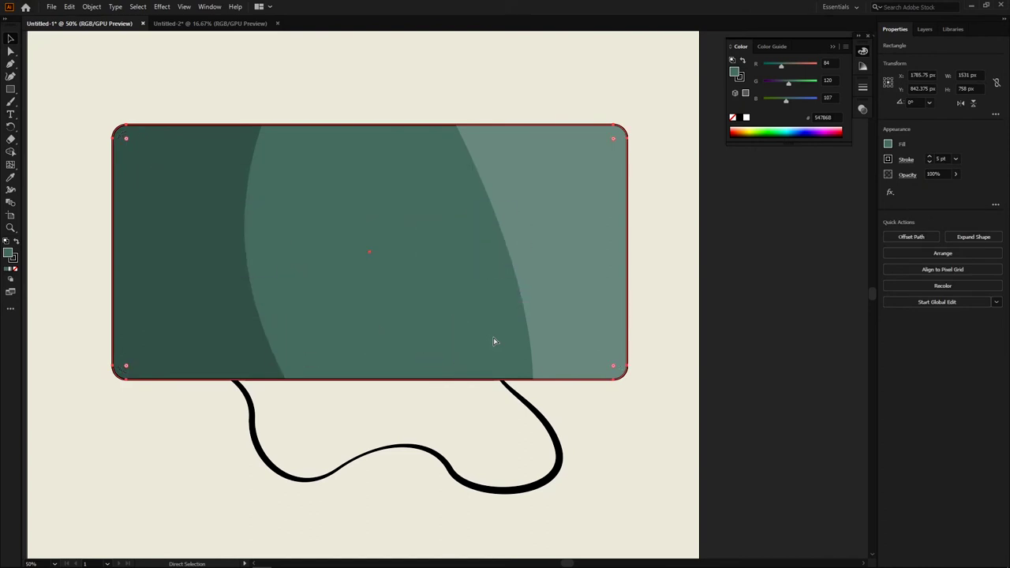
pyautogui.hotkey('ctrl', ']')
pyautogui.hotkey('ctrl', ']')
pyautogui.click(888, 144)
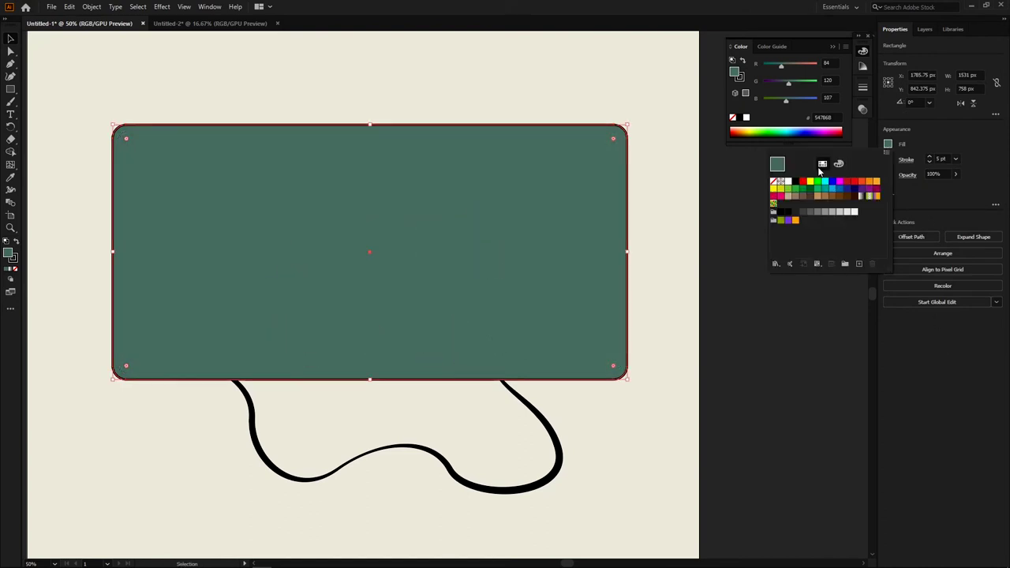
pyautogui.click(774, 182)
pyautogui.click(742, 324)
pyautogui.scroll(3, 532, 355)
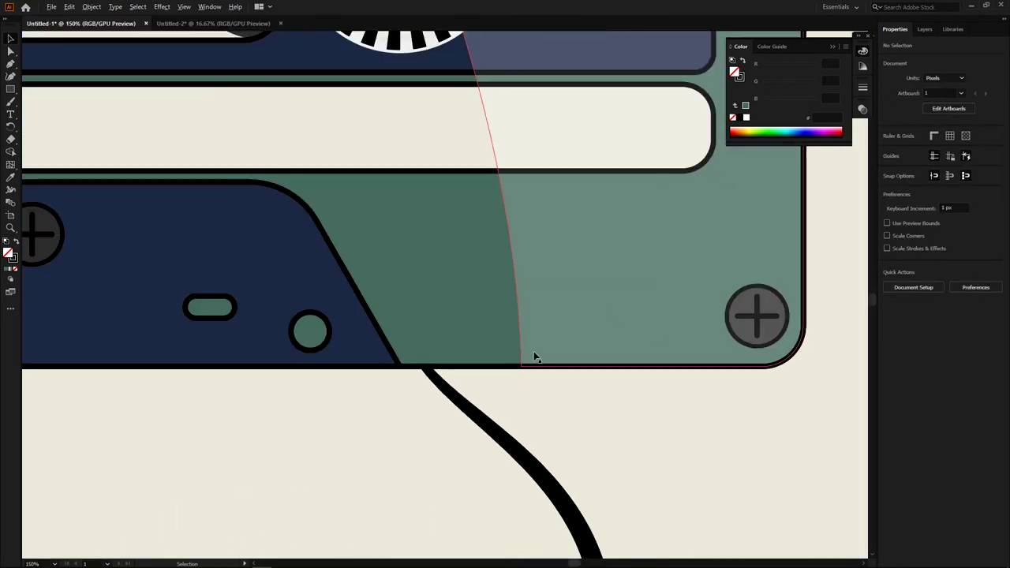
pyautogui.scroll(-2, 557, 399)
pyautogui.scroll(-1, 629, 305)
# - Check the right highlight's opacity value in the Transparency settings
pyautogui.click(628, 305)
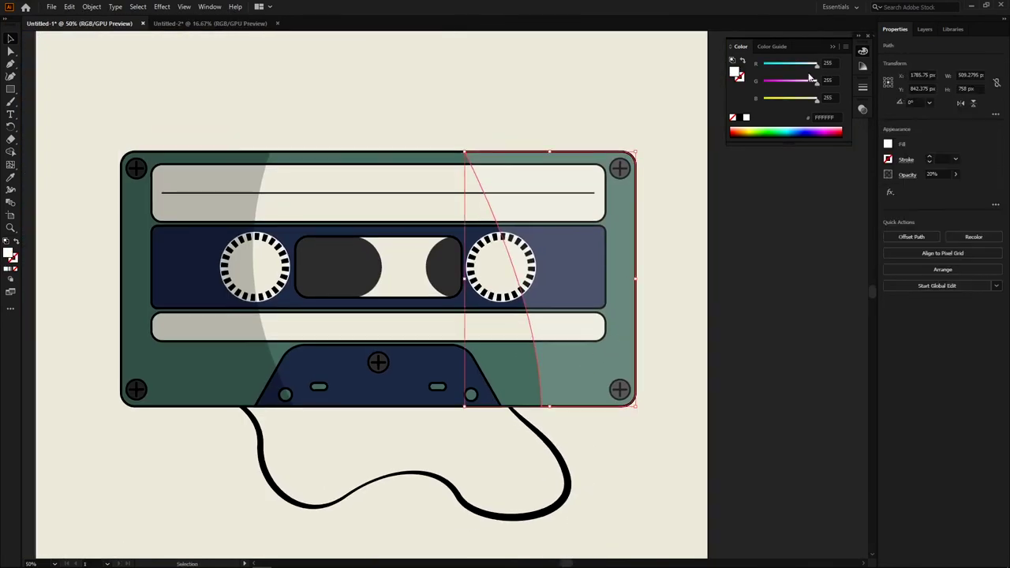
pyautogui.click(862, 110)
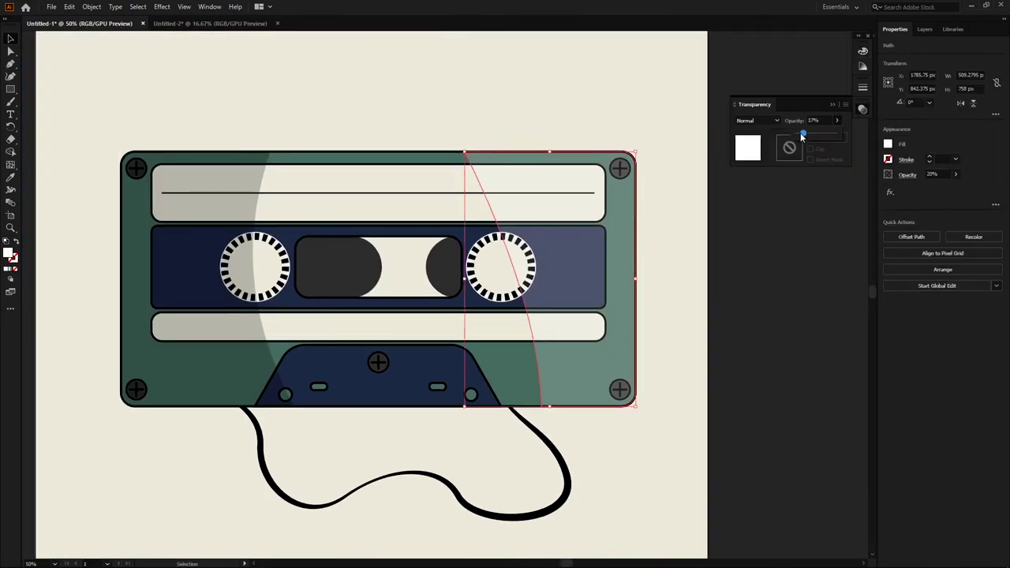
pyautogui.doubleClick(827, 120)
pyautogui.click(800, 229)
pyautogui.scroll(-2, 705, 275)
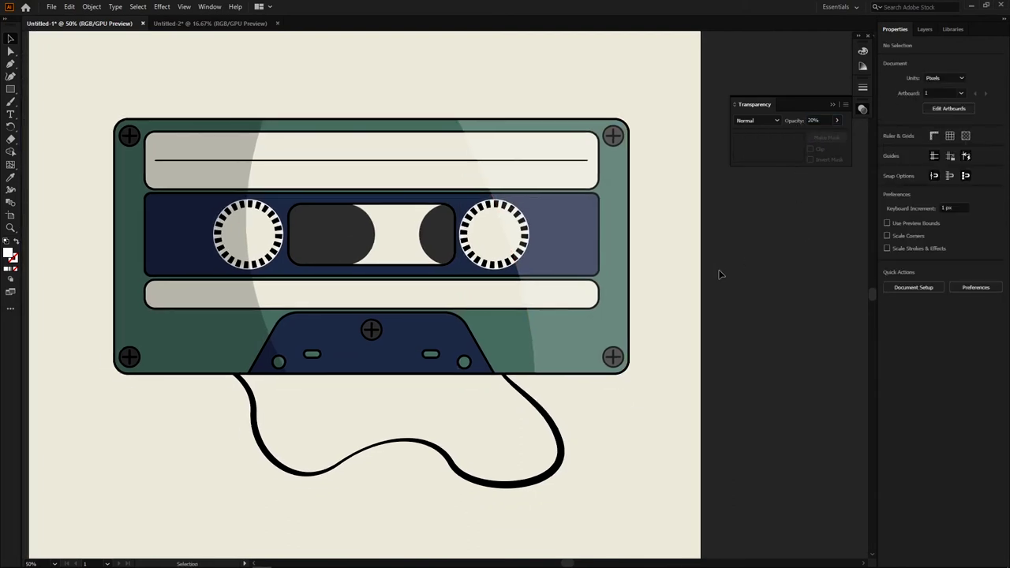
pyautogui.press('p')
pyautogui.scroll(1, 649, 228)
pyautogui.scroll(-1, 568, 142)
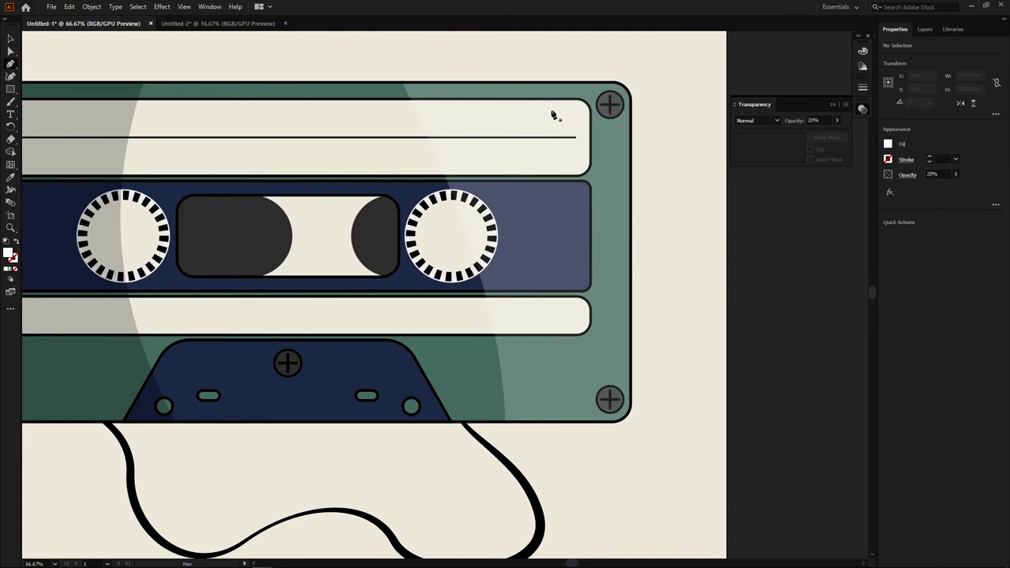
# - Draw a curved highlight line near the right edge with a 26 pt tapered stroke
pyautogui.click(553, 114)
pyautogui.moveTo(581, 363)
pyautogui.mouseDown()
pyautogui.moveTo(566, 563)
pyautogui.moveTo(570, 535)
pyautogui.mouseUp()
pyautogui.press('v')
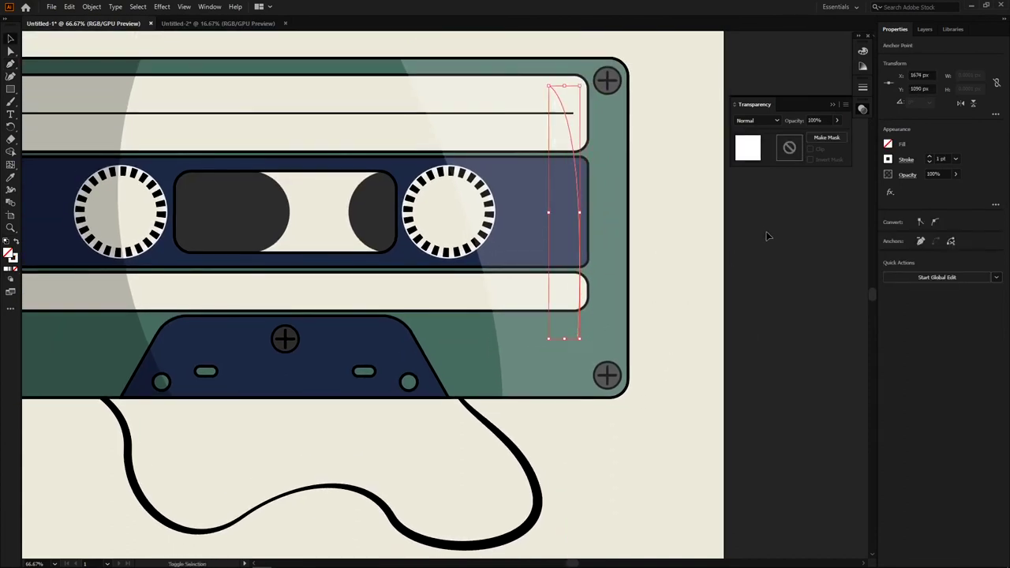
pyautogui.click(930, 157)
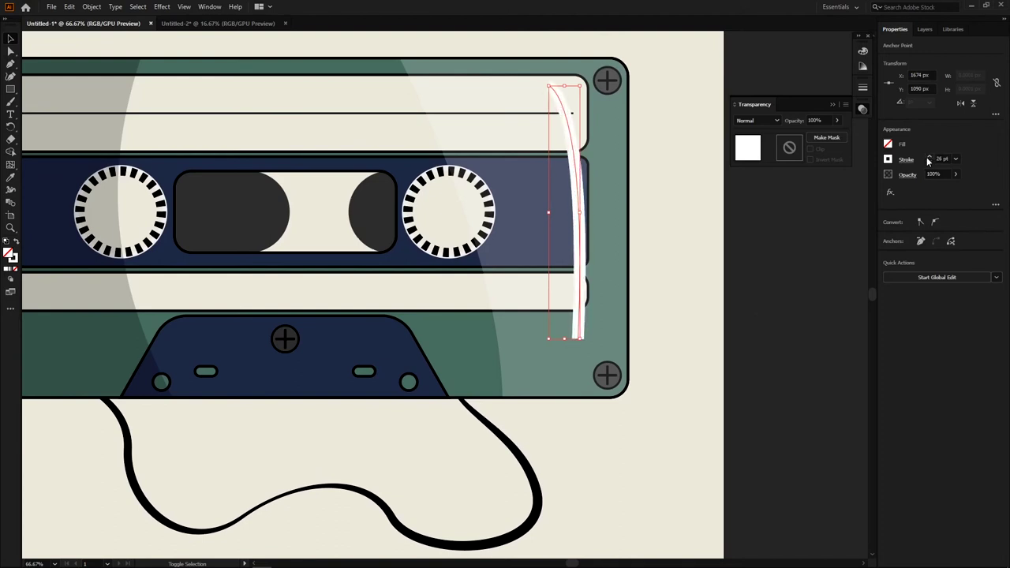
pyautogui.click(906, 159)
pyautogui.click(882, 323)
pyautogui.click(858, 423)
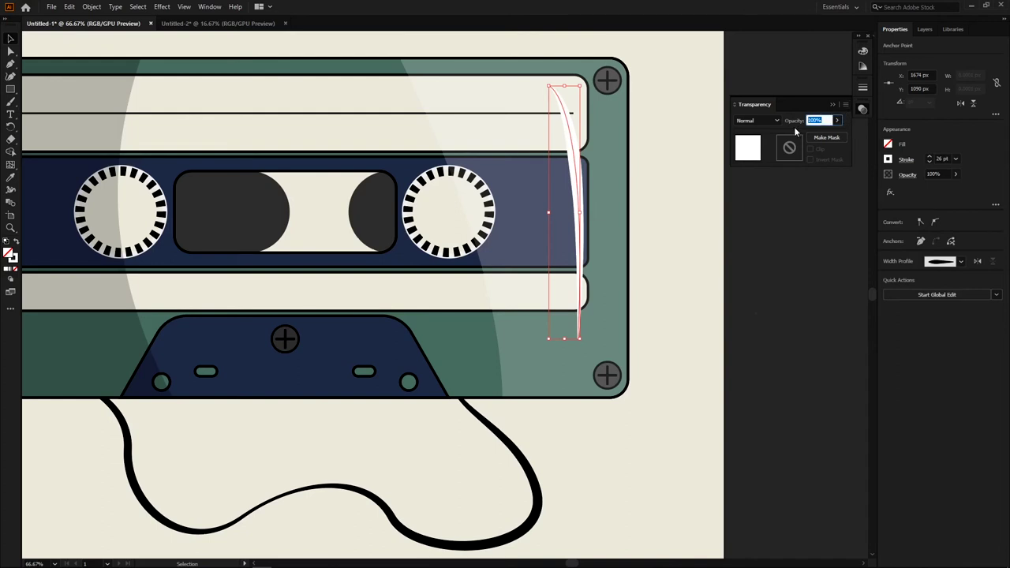
pyautogui.click(820, 120)
pyautogui.write('10')
# - Set the highlight stroke's opacity to 20%
pyautogui.press('Return')
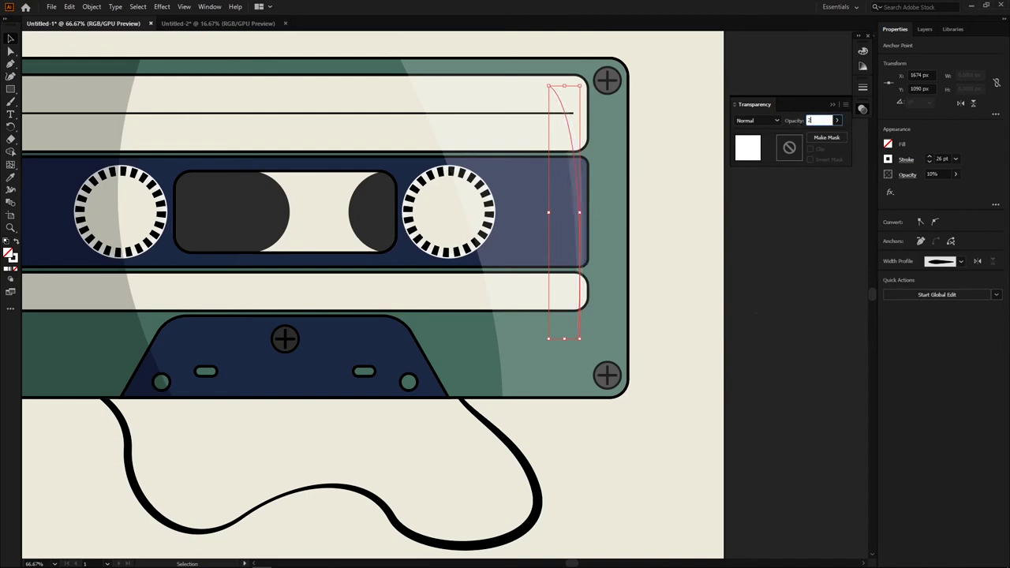
pyautogui.write('0')
pyautogui.press('Return')
pyautogui.click(706, 289)
pyautogui.scroll(1, 706, 289)
# - Move the highlight beside the top-right screw and stretch it down to the bottom screw
pyautogui.click(582, 224)
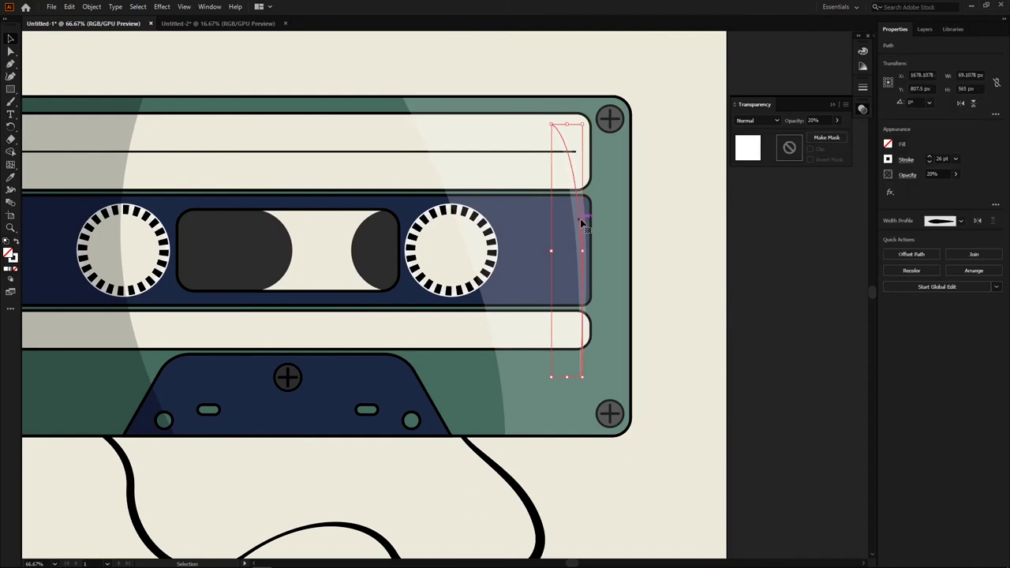
pyautogui.moveTo(582, 224); pyautogui.dragTo(606, 215)
pyautogui.click(727, 257)
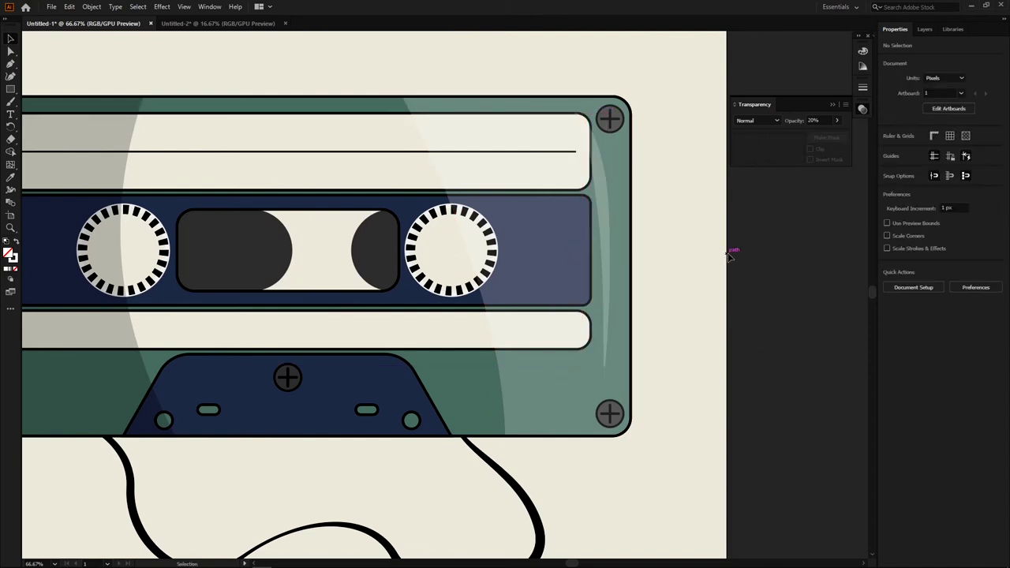
pyautogui.scroll(-3, 703, 255)
pyautogui.scroll(3, 636, 238)
pyautogui.click(633, 239)
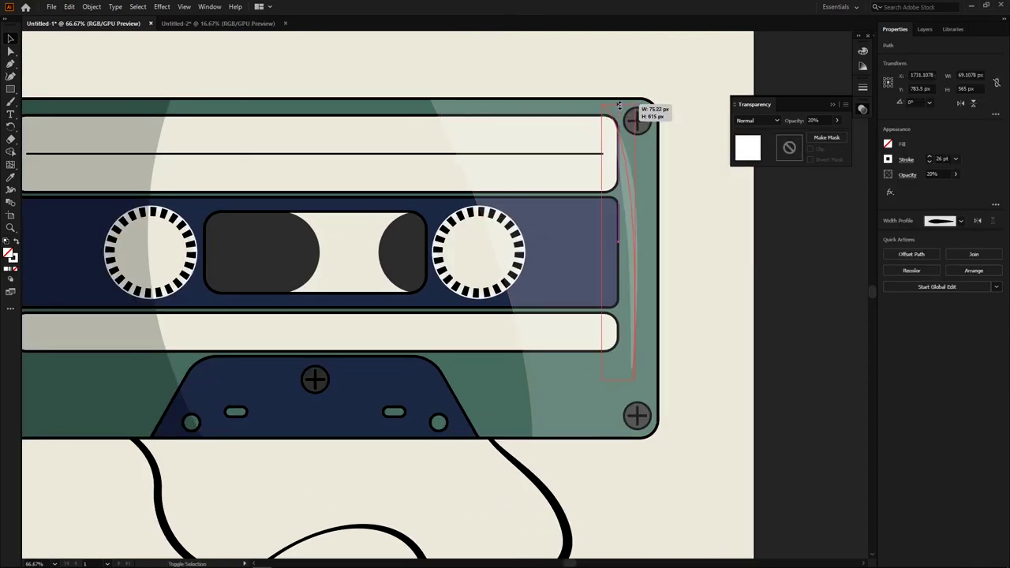
pyautogui.moveTo(617, 114); pyautogui.dragTo(618, 103)
pyautogui.moveTo(628, 146); pyautogui.dragTo(628, 193)
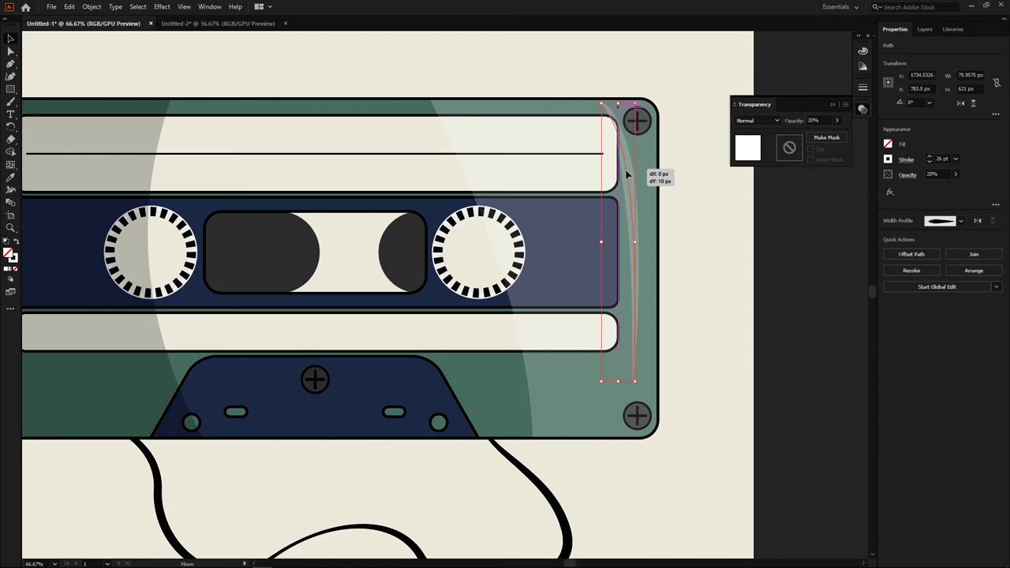
pyautogui.click(683, 205)
pyautogui.scroll(-3, 662, 248)
pyautogui.scroll(1, 662, 248)
# - Draw a curved streak down the left edge and eyedrop the highlight's stroke style onto it
pyautogui.scroll(1, 509, 261)
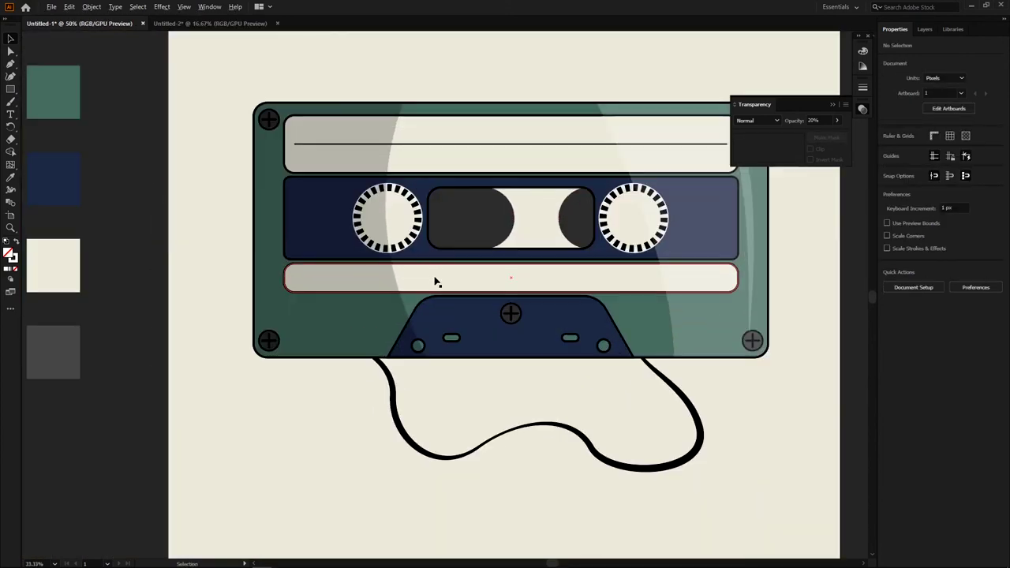
pyautogui.scroll(1, 435, 282)
pyautogui.press('p')
pyautogui.scroll(1, 248, 239)
pyautogui.click(247, 234)
pyautogui.moveTo(290, 365); pyautogui.dragTo(340, 361)
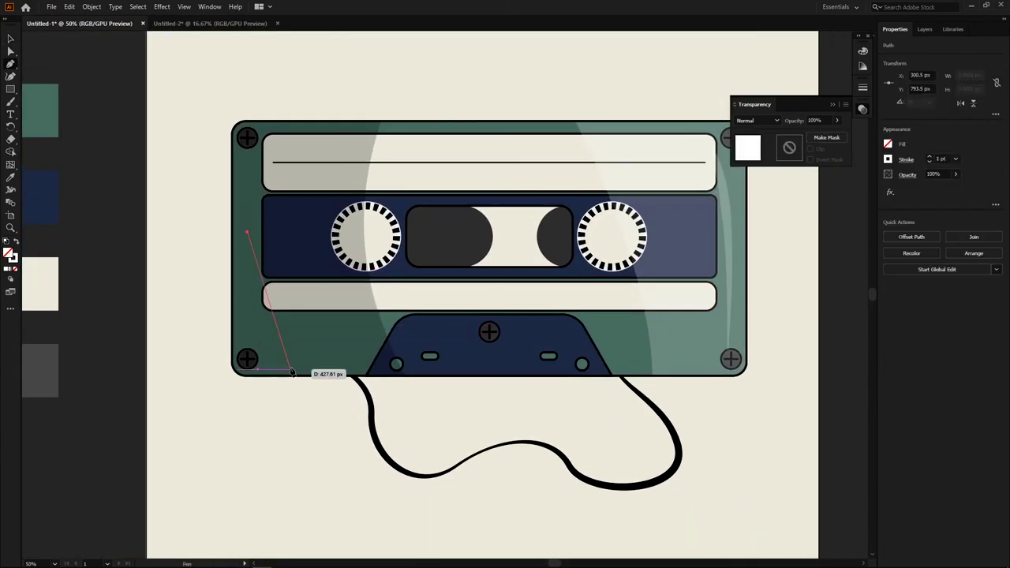
pyautogui.press('i')
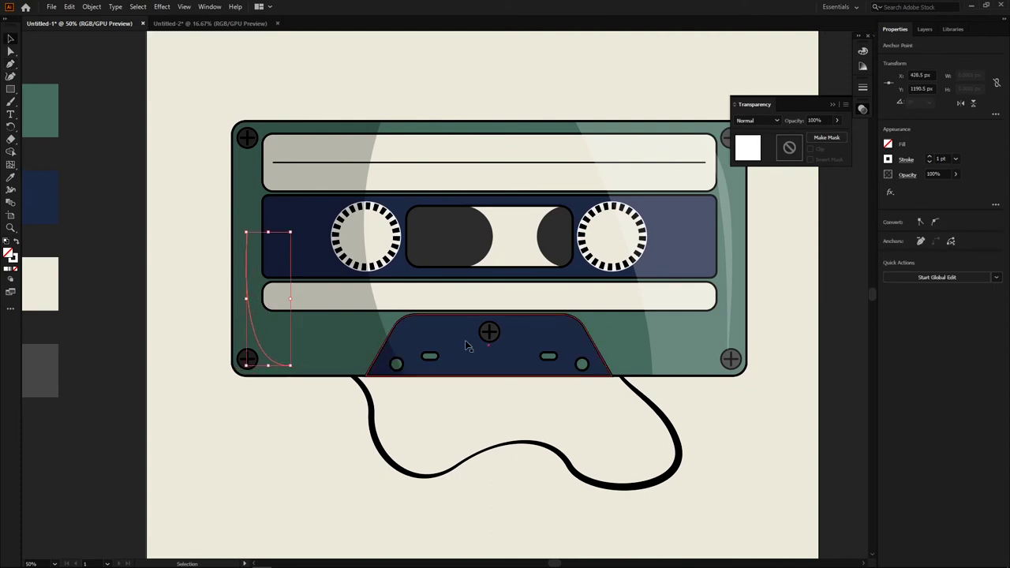
pyautogui.click(733, 224)
pyautogui.press('v')
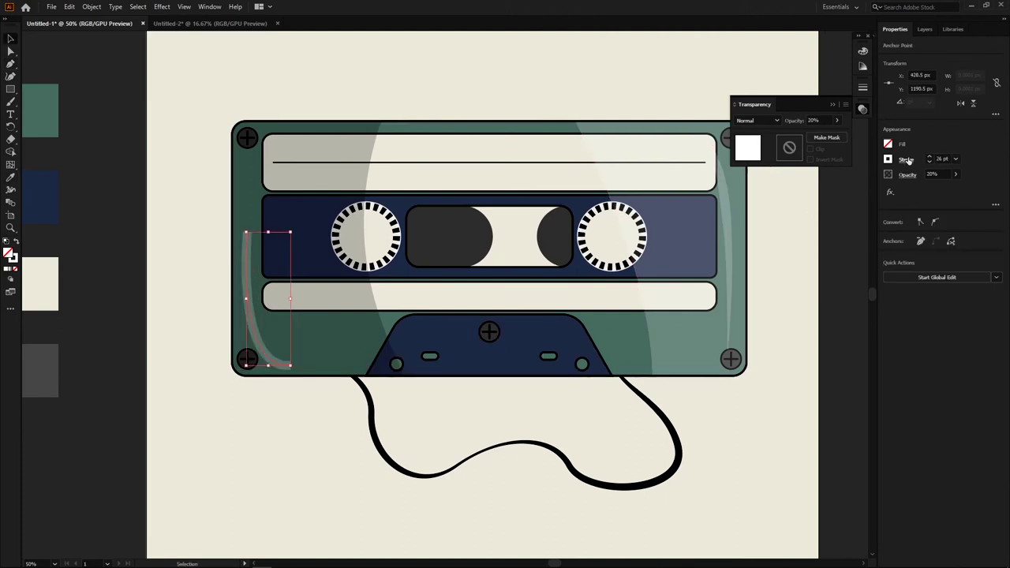
# - Apply a tapered width profile to the streak's stroke
pyautogui.click(908, 160)
pyautogui.click(863, 318)
pyautogui.click(850, 413)
pyautogui.press('Escape')
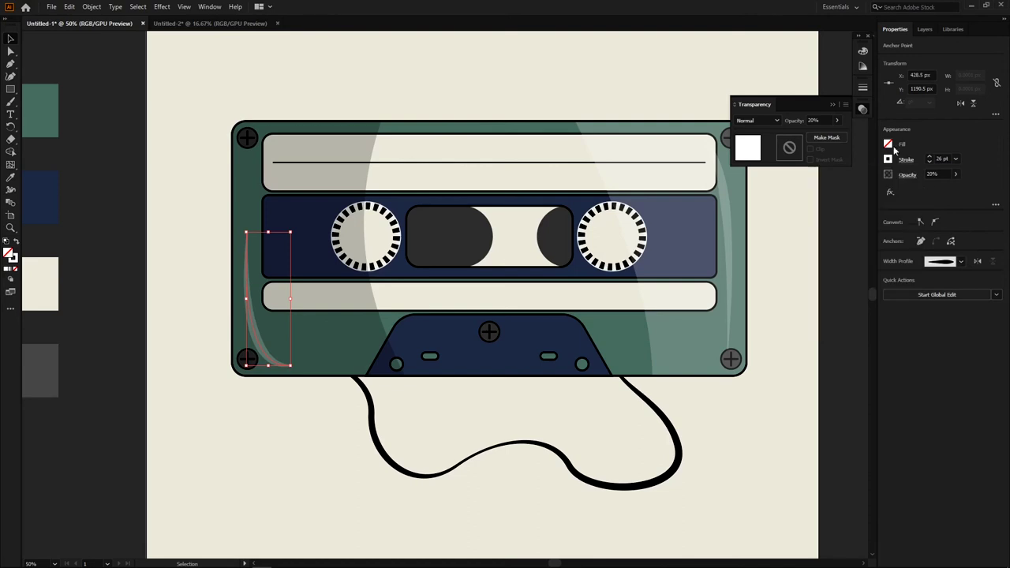
# - Change the streak's stroke colour to black
pyautogui.click(863, 50)
pyautogui.click(806, 135)
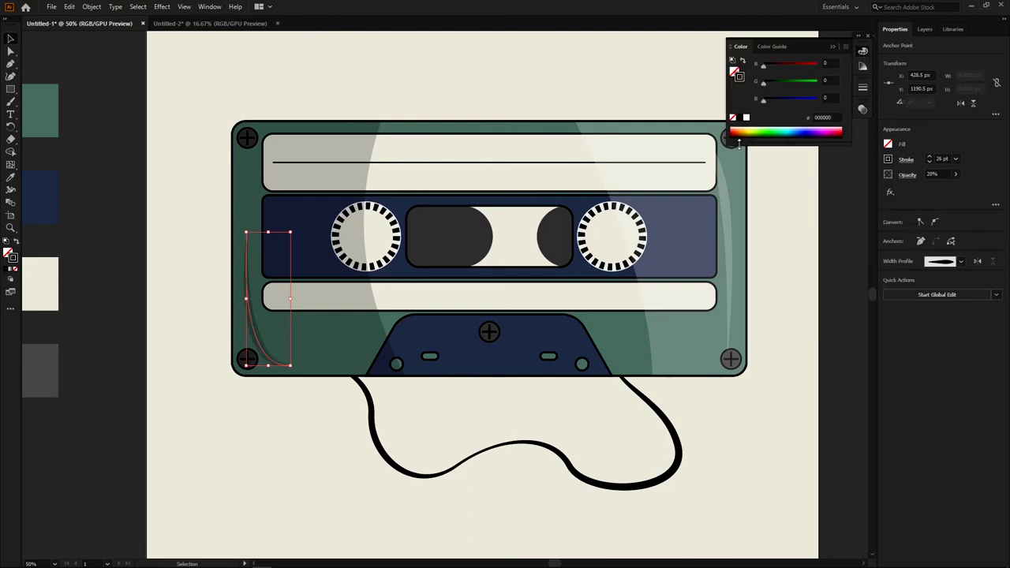
pyautogui.click(796, 226)
pyautogui.scroll(1, 254, 370)
pyautogui.click(267, 349)
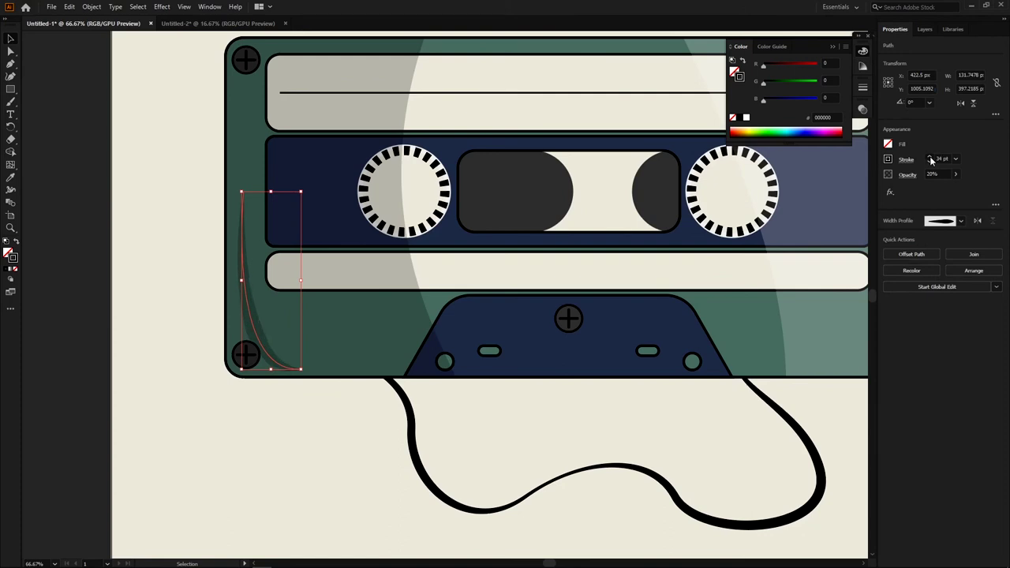
pyautogui.click(327, 399)
pyautogui.scroll(-2, 259, 411)
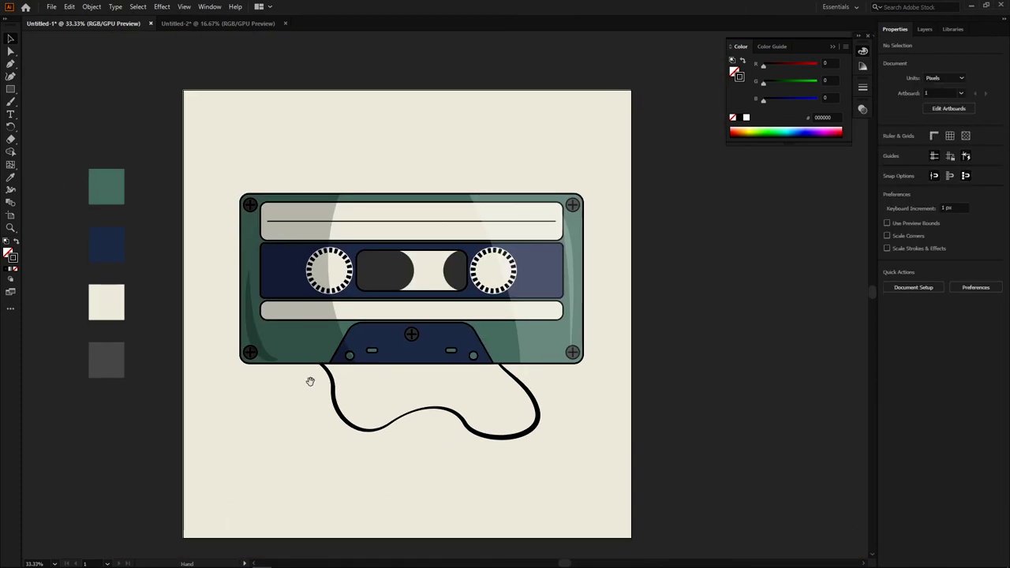
pyautogui.scroll(1, 417, 430)
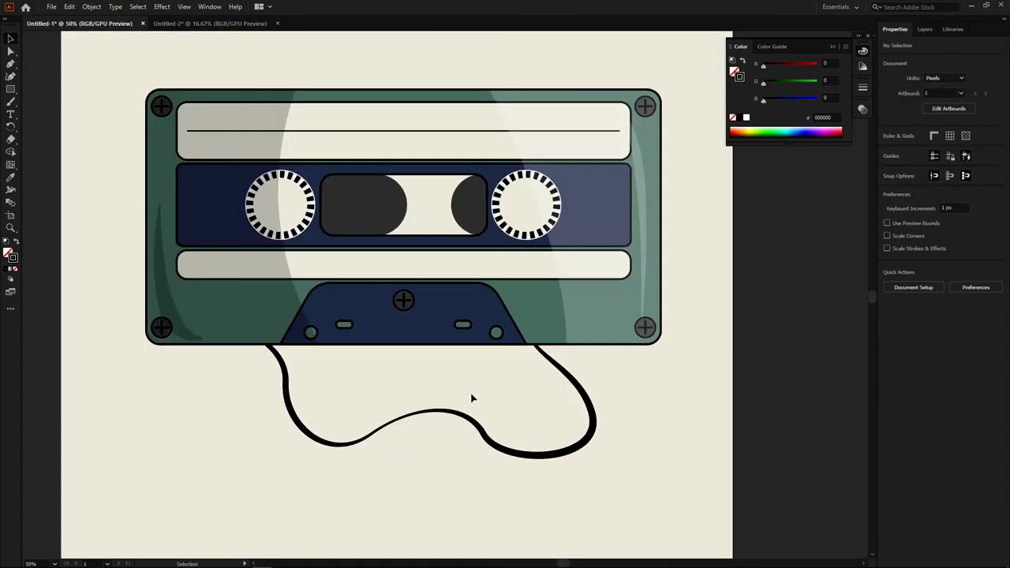
# - Select the loose tape copy and nudge it slightly left and down
pyautogui.click(456, 412)
pyautogui.scroll(1, 456, 412)
pyautogui.press('v')
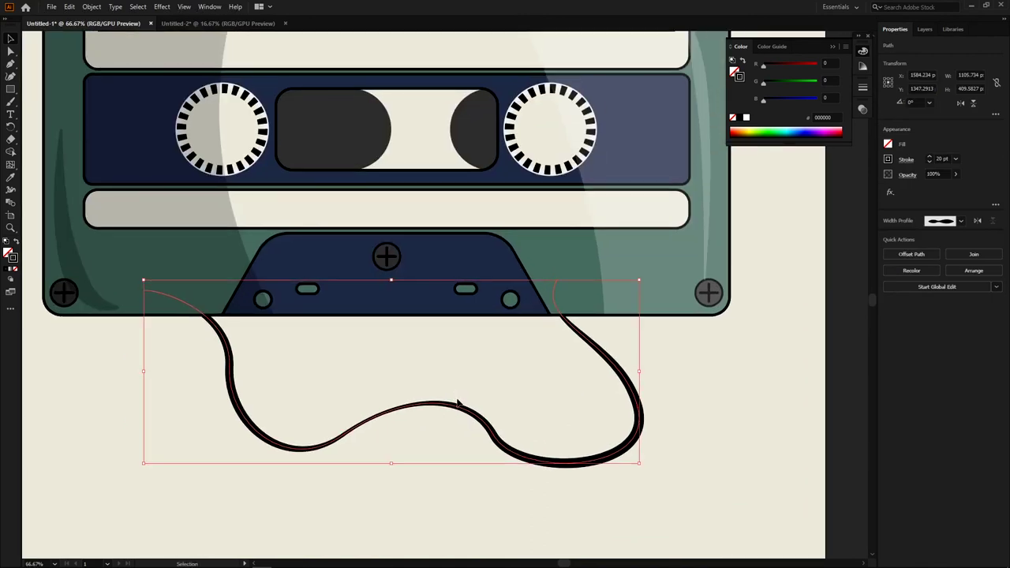
pyautogui.hotkey('shift', 'Left')
pyautogui.press('Down')
pyautogui.press('Down')
pyautogui.press('Down')
pyautogui.press('Down')
pyautogui.press('Down')
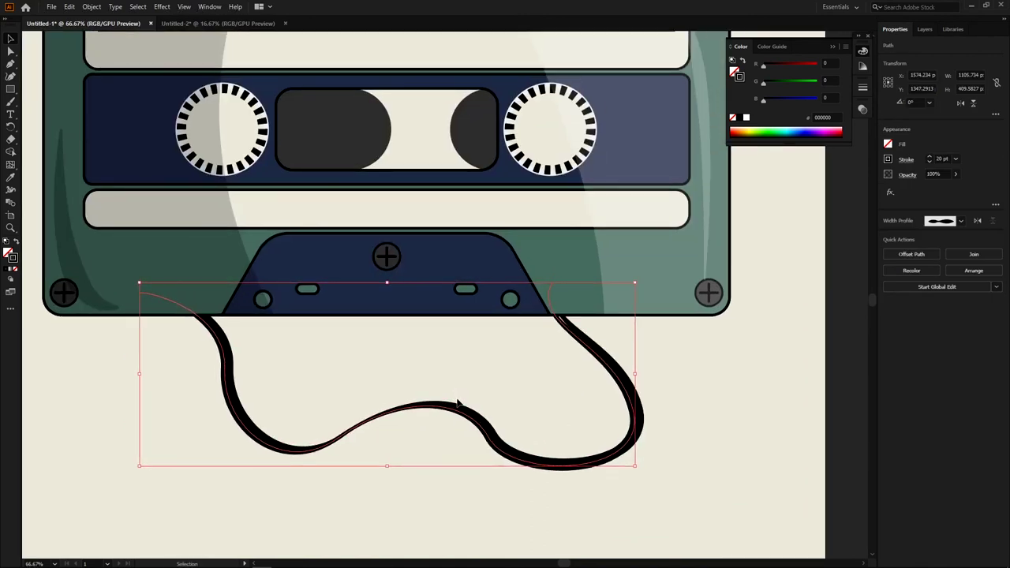
pyautogui.press('Down')
pyautogui.press('Down')
# - Set the tape shadow's opacity to 50% in Transparency
pyautogui.click(908, 175)
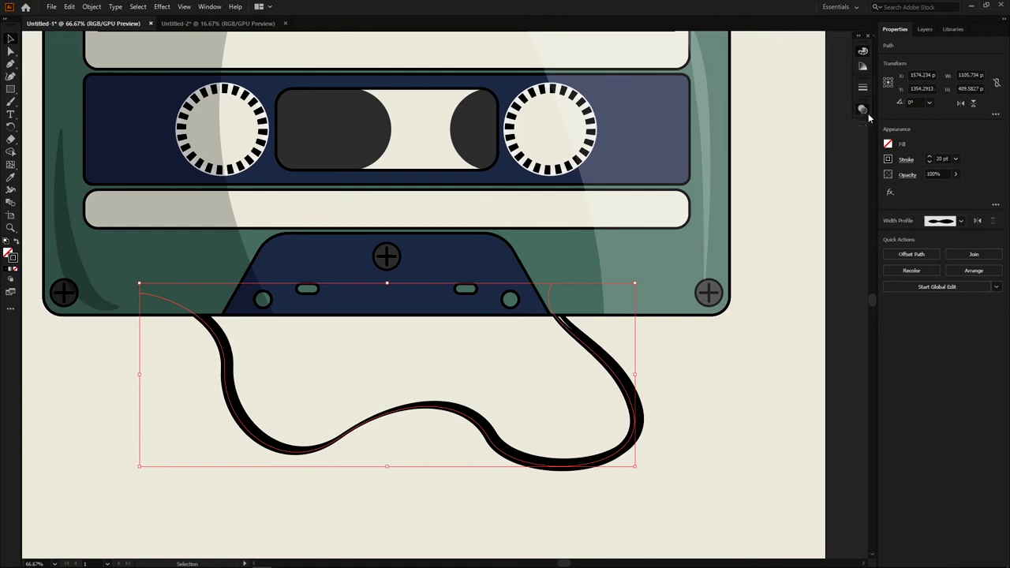
pyautogui.click(813, 120)
pyautogui.write('50')
pyautogui.press('Return')
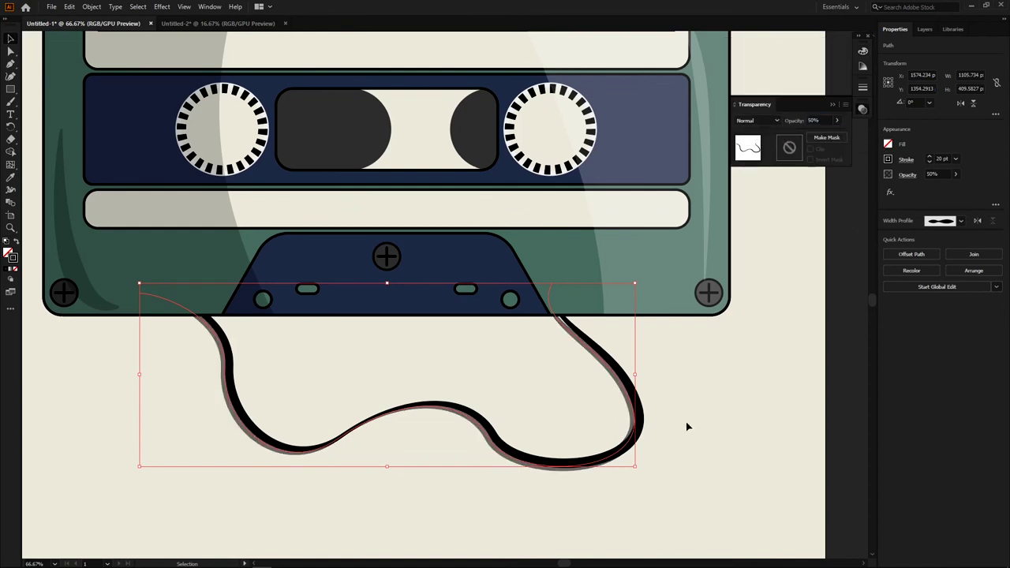
pyautogui.click(688, 424)
# - Reselect the tape shadow to inspect its anchor points, then deselect it
pyautogui.scroll(3, 545, 394)
pyautogui.click(560, 398)
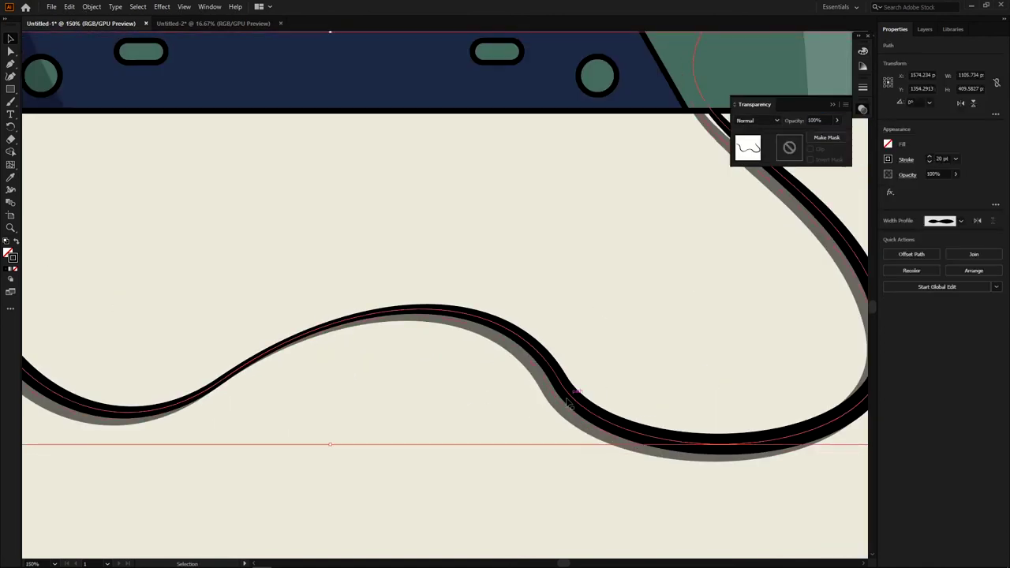
pyautogui.press('a')
pyautogui.scroll(-2, 562, 405)
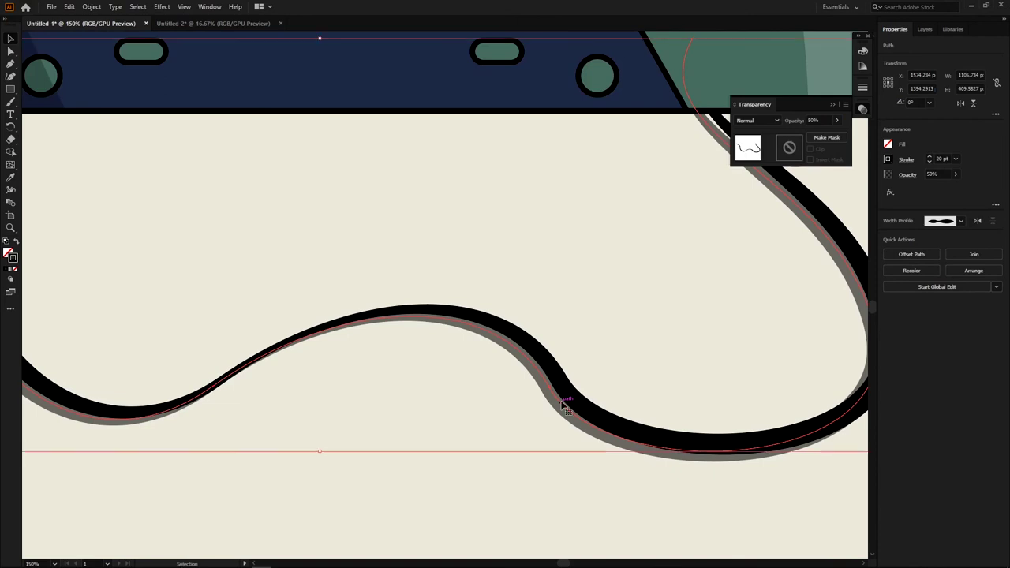
pyautogui.scroll(-1, 562, 404)
pyautogui.press('v')
pyautogui.click(761, 353)
# - Select the cassette body copy and swap its fill and stroke to black
pyautogui.press('a')
pyautogui.click(616, 260)
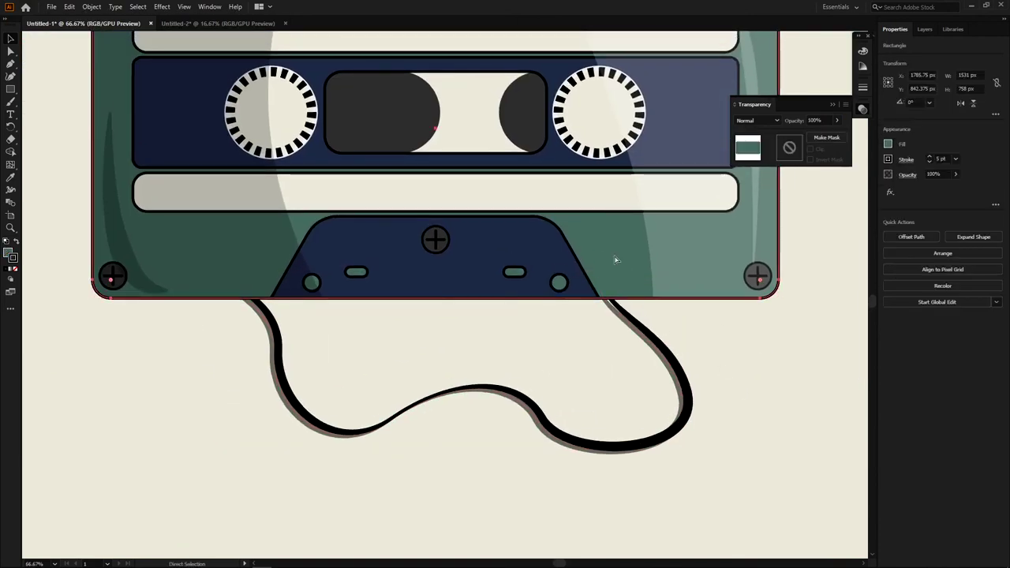
pyautogui.scroll(-1, 515, 280)
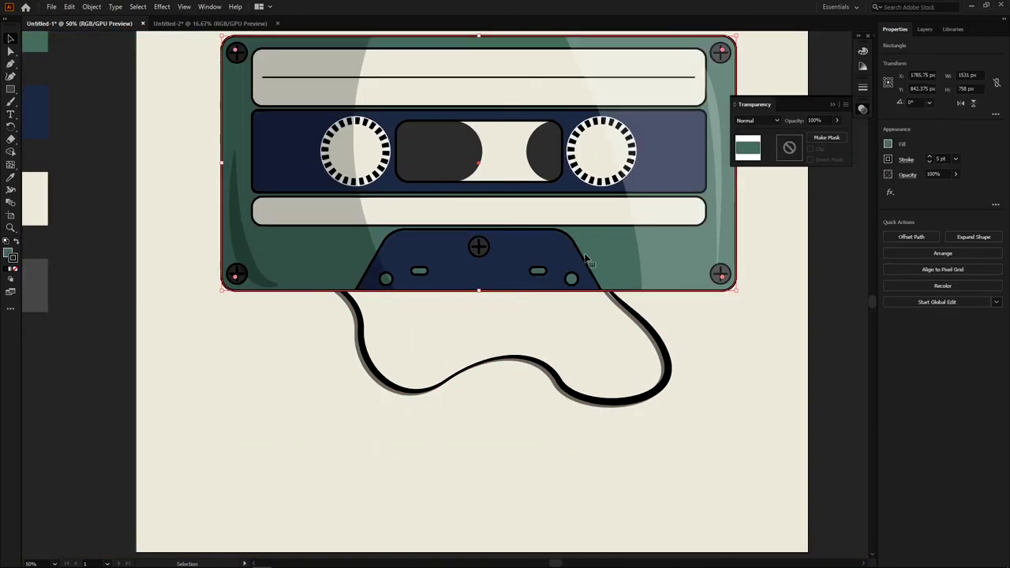
pyautogui.press('v')
pyautogui.click(864, 51)
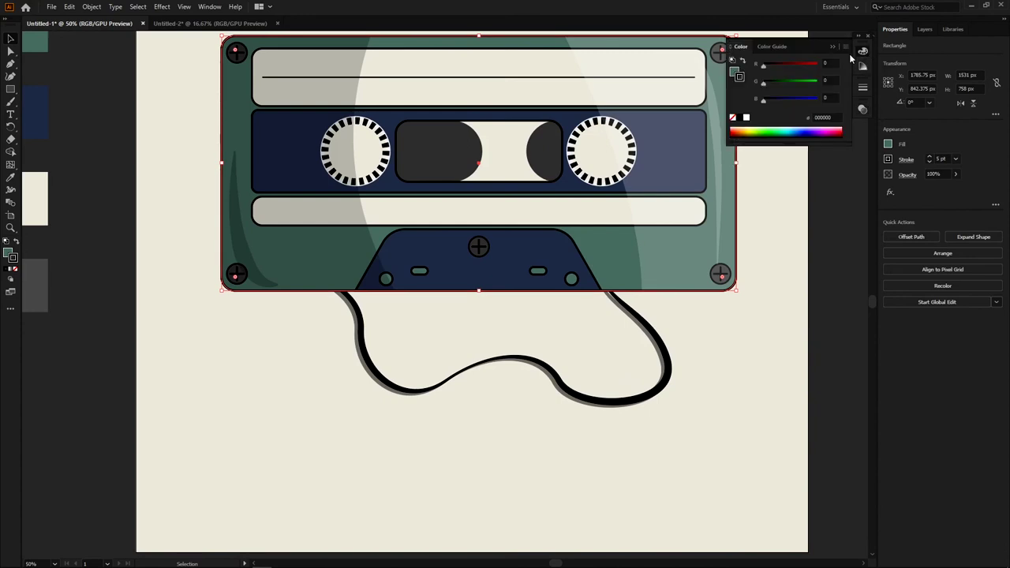
pyautogui.click(742, 61)
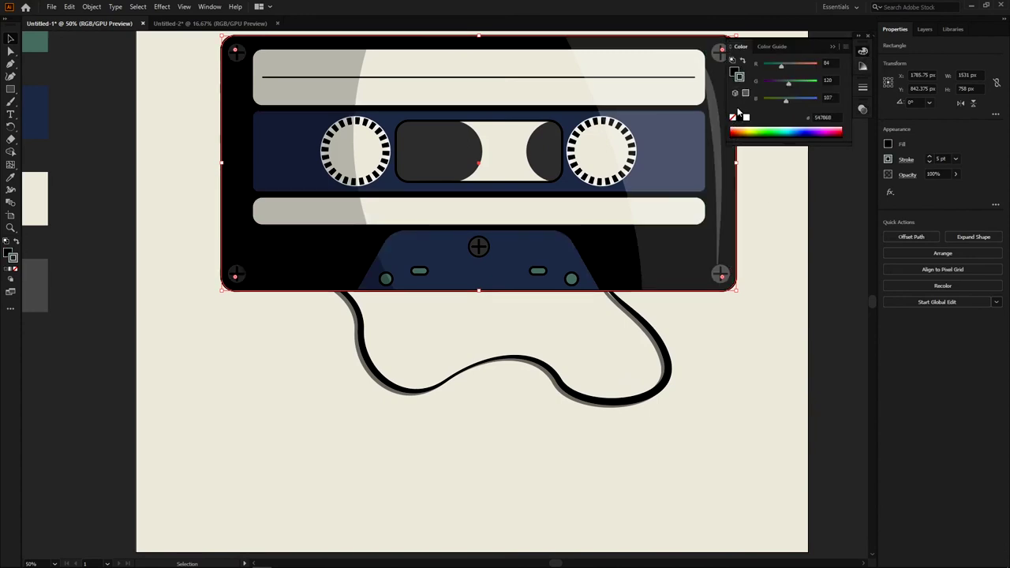
# - Keep the green body in front and offset the black copy left and down
pyautogui.click(788, 172)
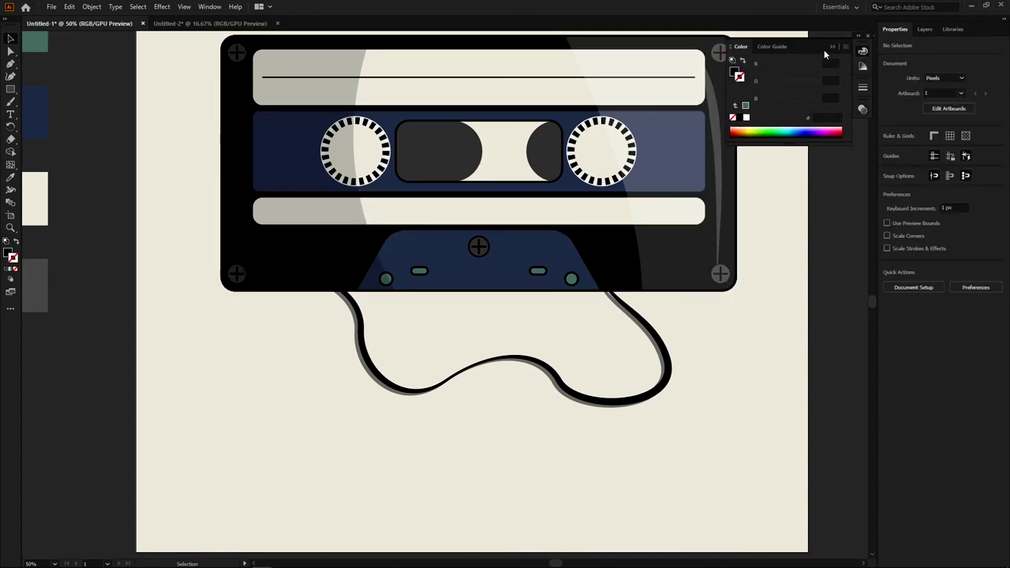
pyautogui.click(610, 240)
pyautogui.hotkey('shift', 'x')
pyautogui.hotkey('shift', 'Down')
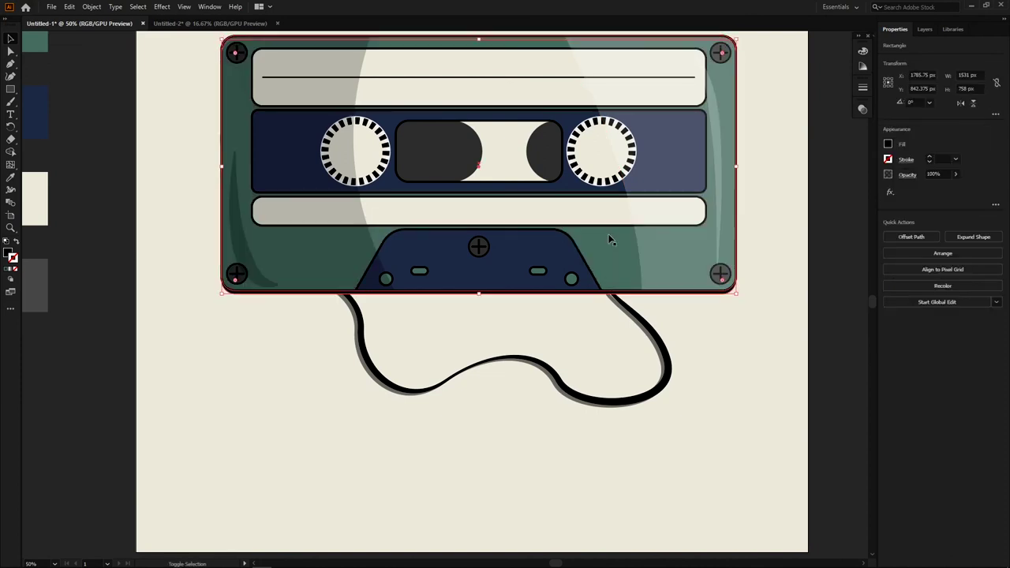
pyautogui.hotkey('shift', 'Left')
pyautogui.hotkey('shift', 'Left')
pyautogui.hotkey('shift', 'Down')
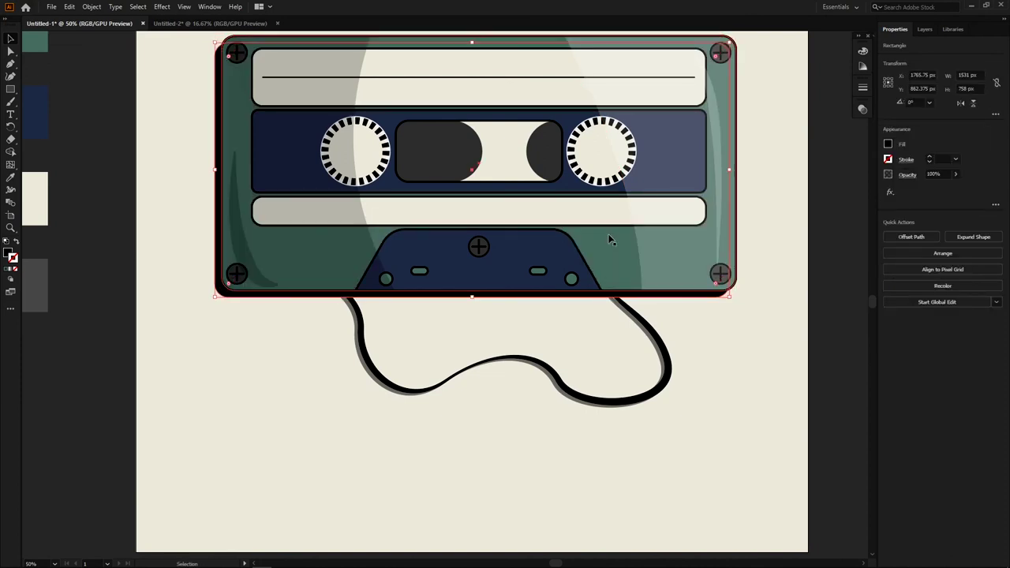
pyautogui.hotkey('shift', 'Left')
pyautogui.hotkey('shift', 'Left')
pyautogui.press('Down')
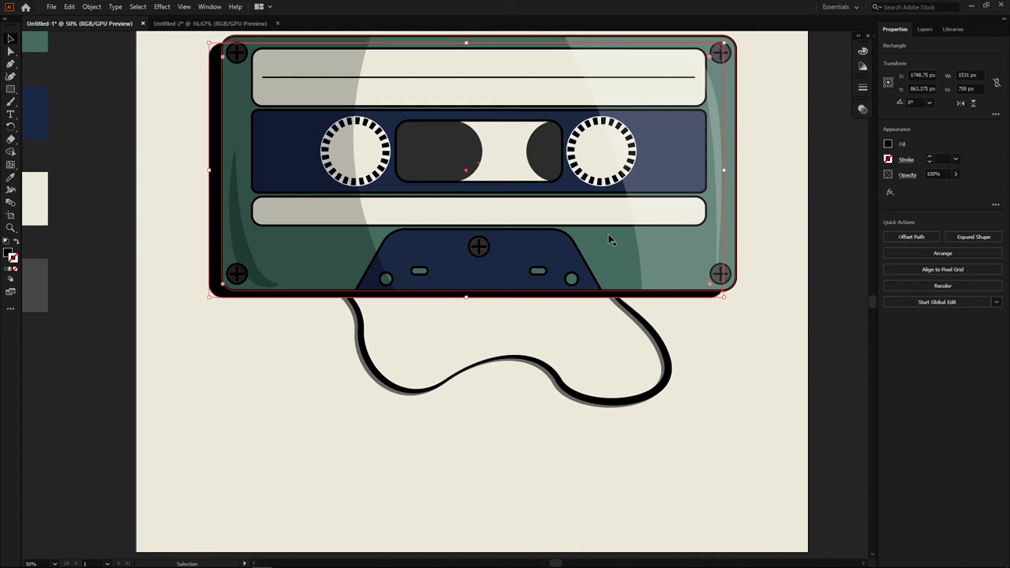
pyautogui.press('Down')
# - Set the body shadow's opacity to 50% and view the whole cassette
pyautogui.click(863, 109)
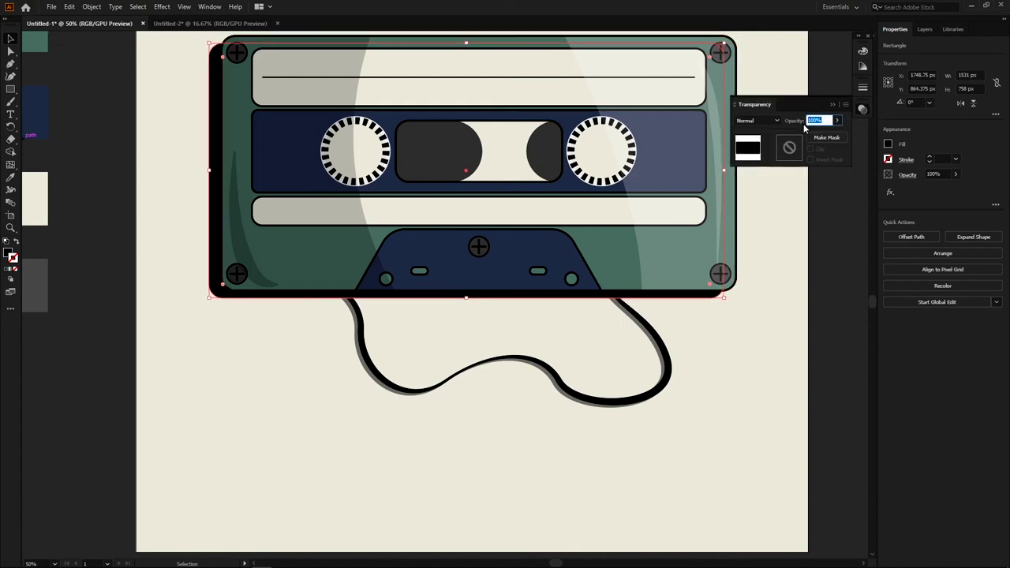
pyautogui.write('50')
pyautogui.press('Return')
pyautogui.click(751, 315)
pyautogui.moveTo(751, 314); pyautogui.dragTo(671, 336)
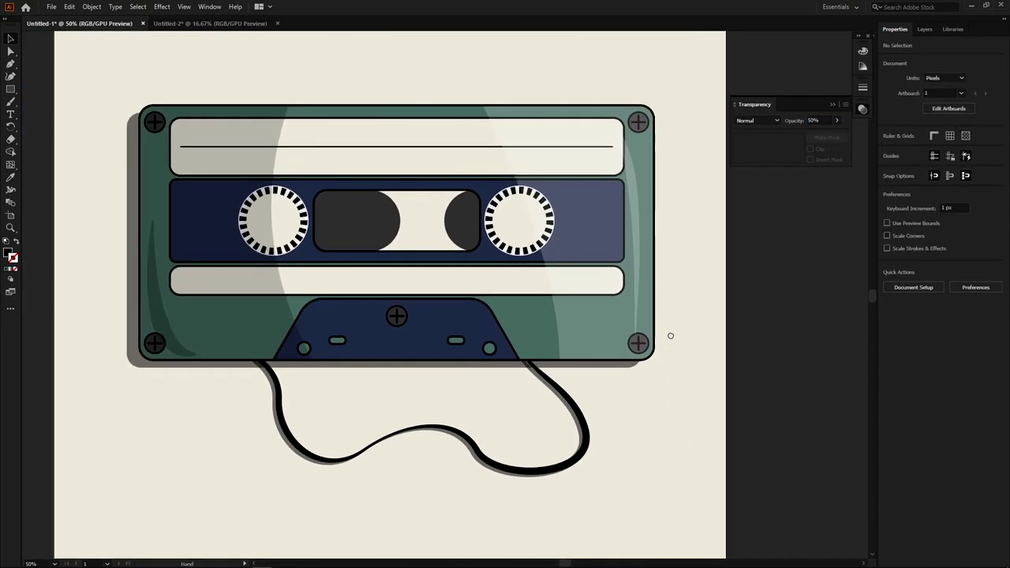
pyautogui.scroll(1, 505, 370)
# - Check the loose tape and body shadows, then zoom out to the whole artboard
pyautogui.click(565, 400)
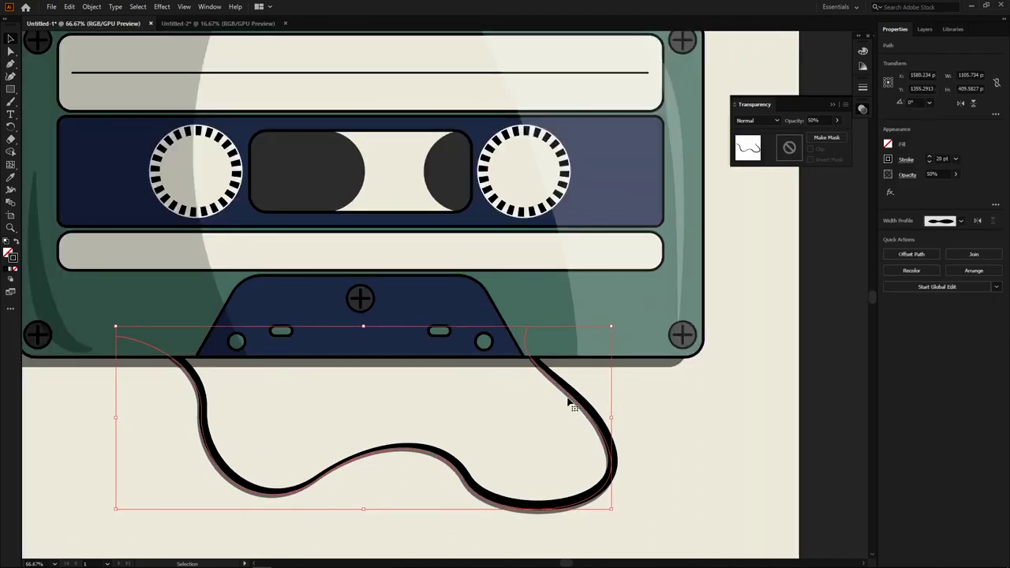
pyautogui.click(640, 406)
pyautogui.click(648, 378)
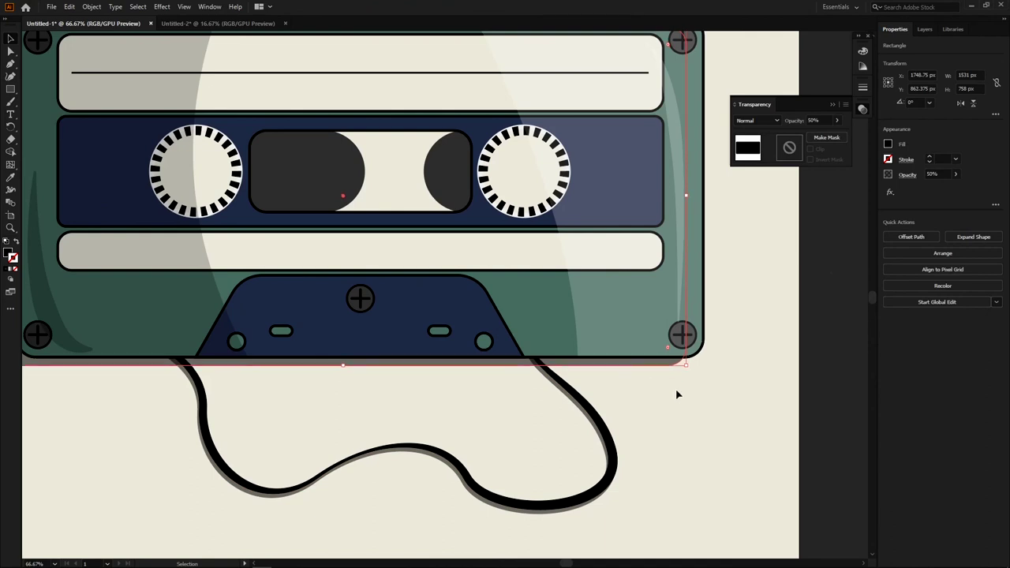
pyautogui.click(676, 391)
pyautogui.hotkey('ctrl', '0')
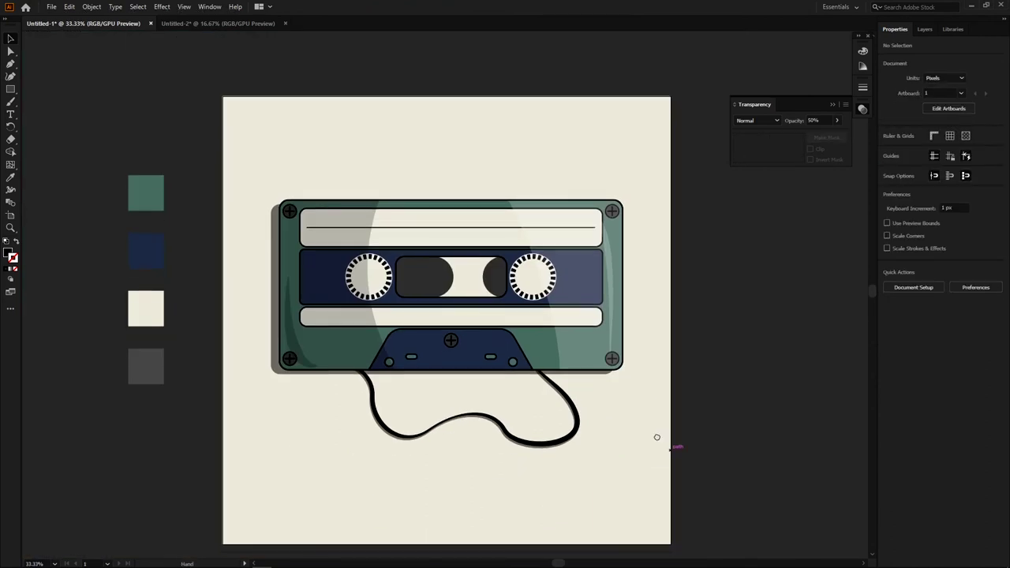
# - Move the cassette and loose tape slightly lower and show the Layers panel
pyautogui.moveTo(657, 438); pyautogui.dragTo(650, 403)
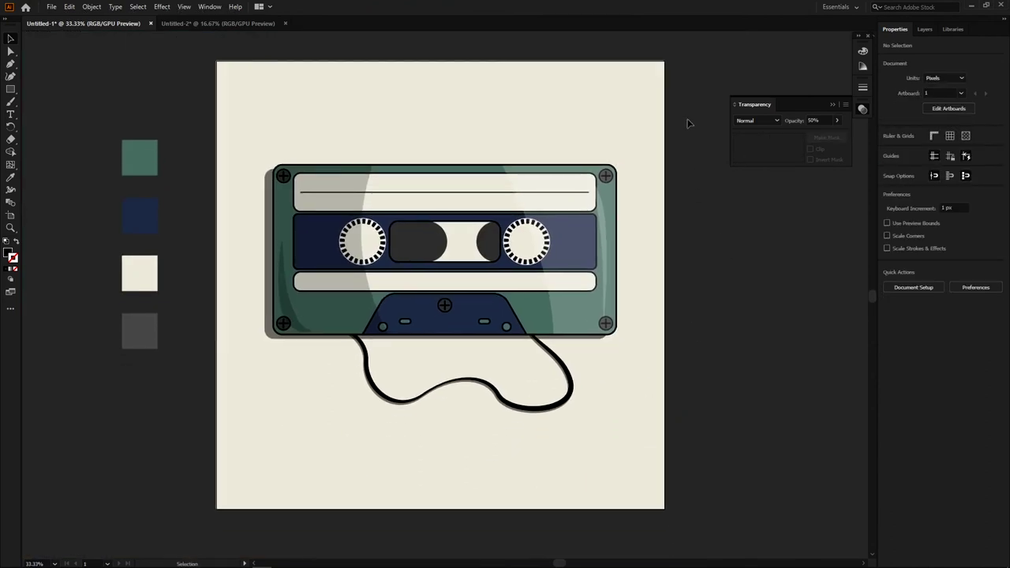
pyautogui.moveTo(190, 438)
pyautogui.mouseDown()
pyautogui.moveTo(560, 256)
pyautogui.moveTo(567, 268)
pyautogui.mouseUp()
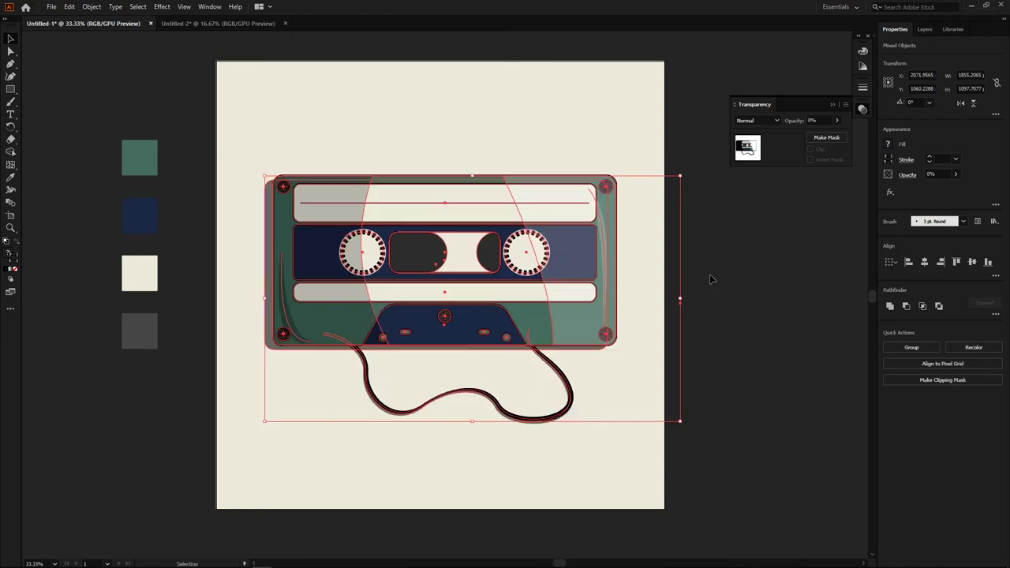
pyautogui.click(662, 354)
pyautogui.click(924, 30)
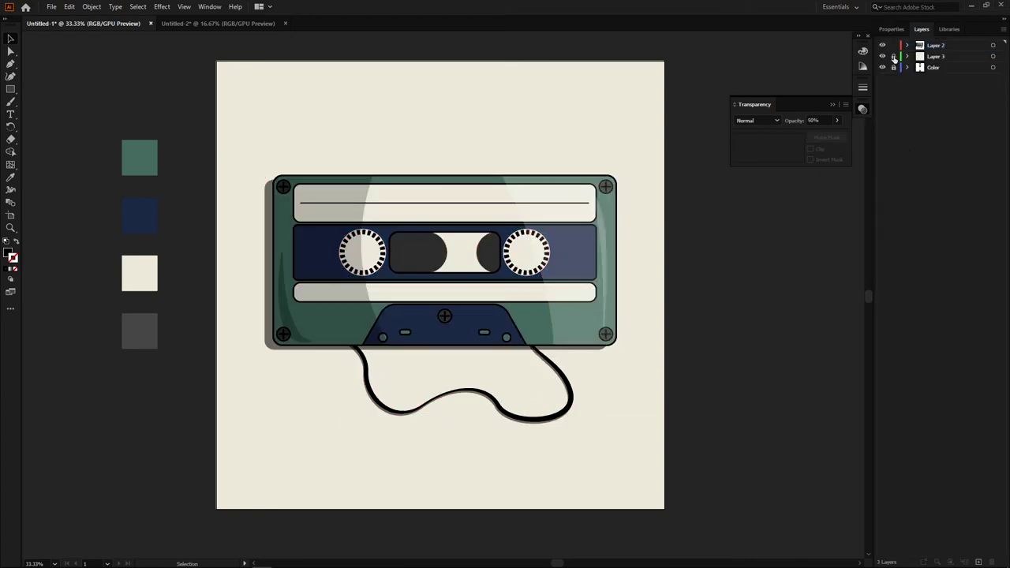
# - Recolour the cream background rectangle navy with the Eyedropper from the palette swatch
pyautogui.click(647, 438)
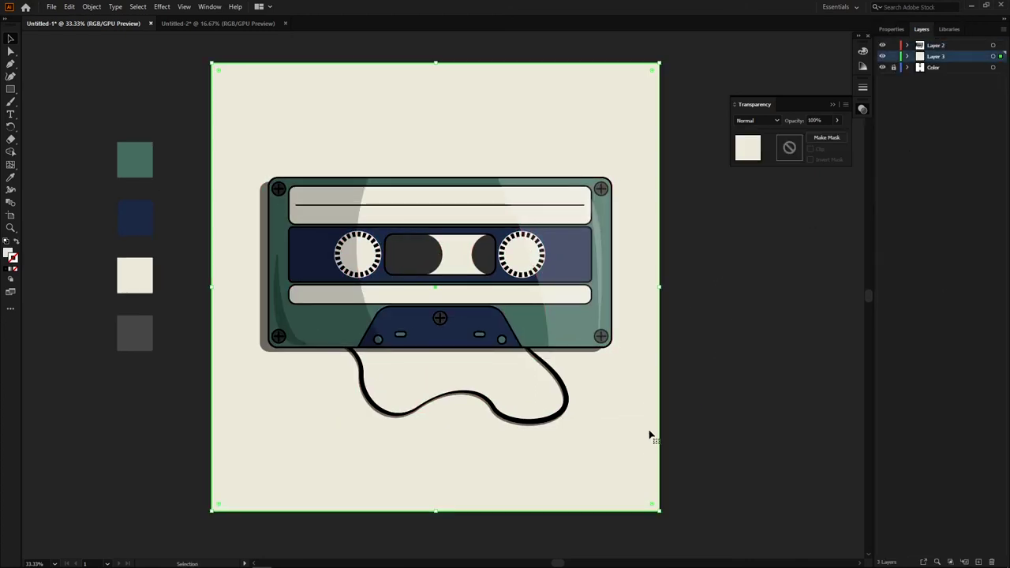
pyautogui.press('i')
pyautogui.click(426, 324)
pyautogui.press('v')
pyautogui.click(723, 378)
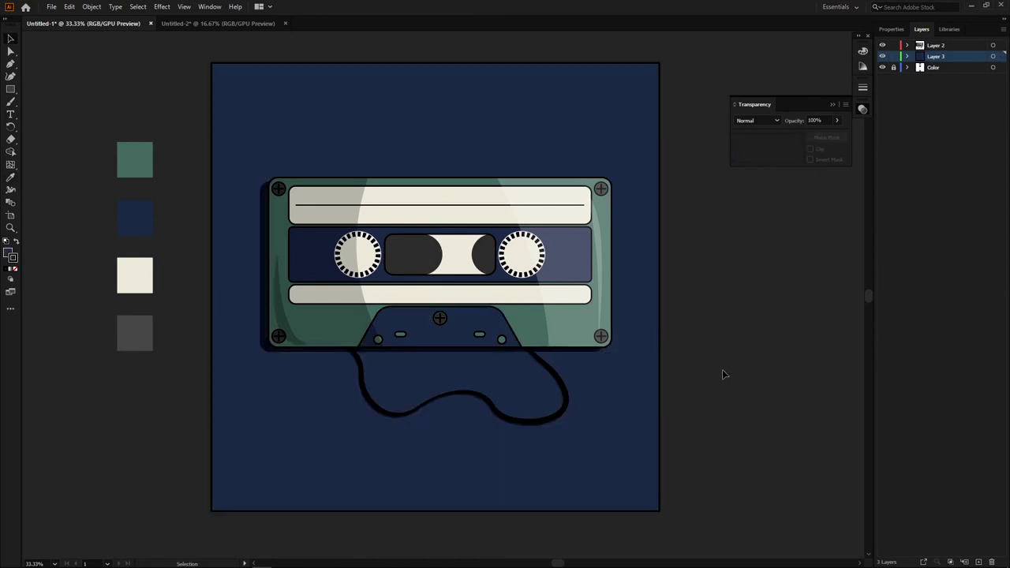
# - Review the navy background and check its colour settings
pyautogui.scroll(2, 418, 256)
pyautogui.scroll(3, 418, 256)
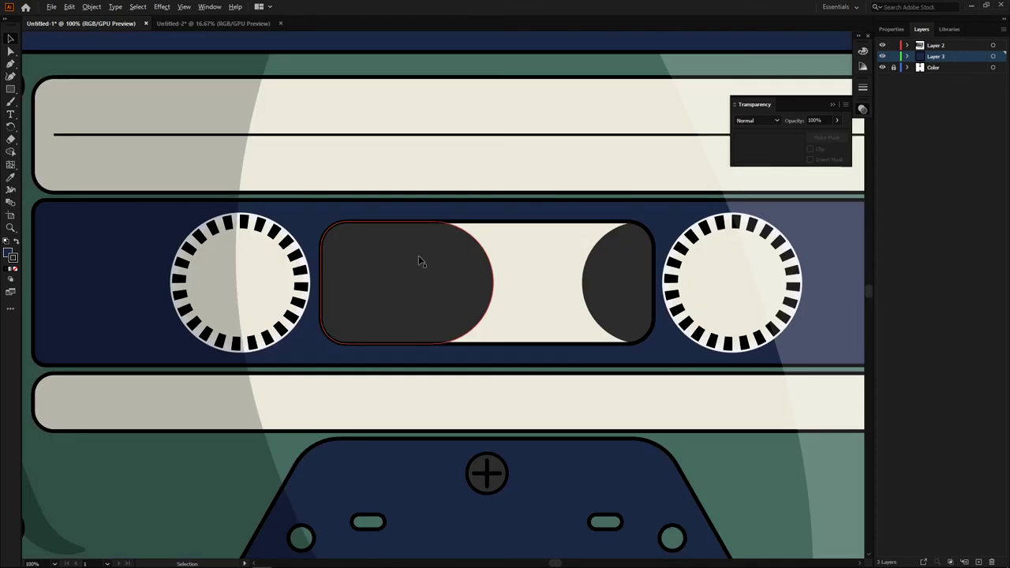
pyautogui.scroll(-5, 419, 256)
pyautogui.scroll(-1, 679, 326)
pyautogui.moveTo(679, 326); pyautogui.dragTo(650, 330)
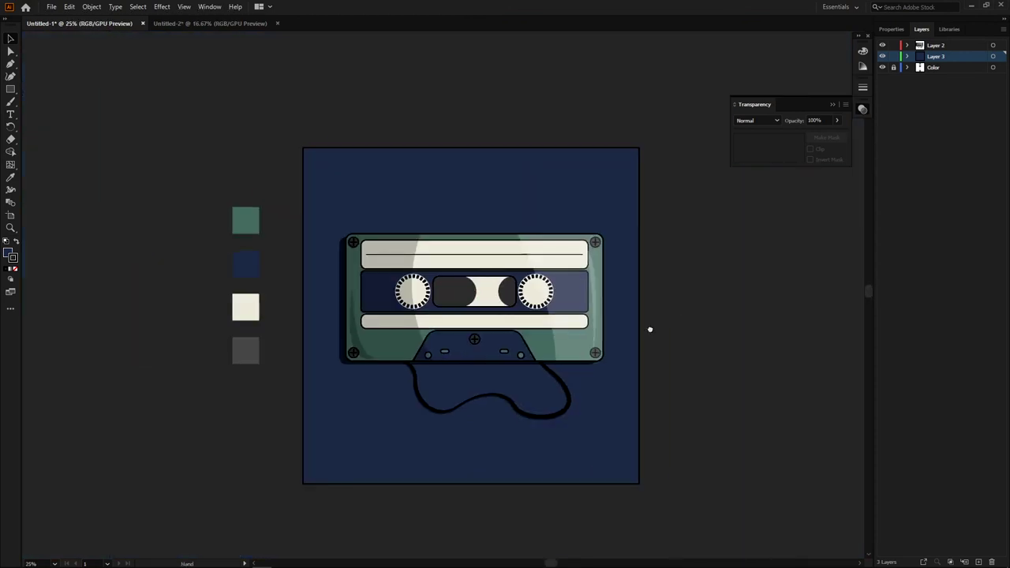
pyautogui.scroll(1, 386, 363)
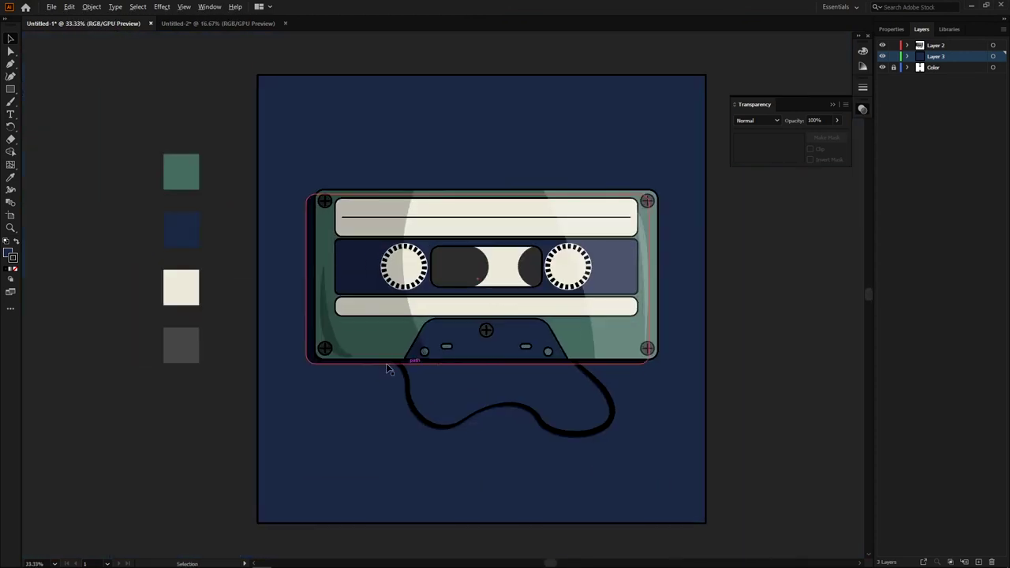
pyautogui.click(355, 364)
pyautogui.click(356, 369)
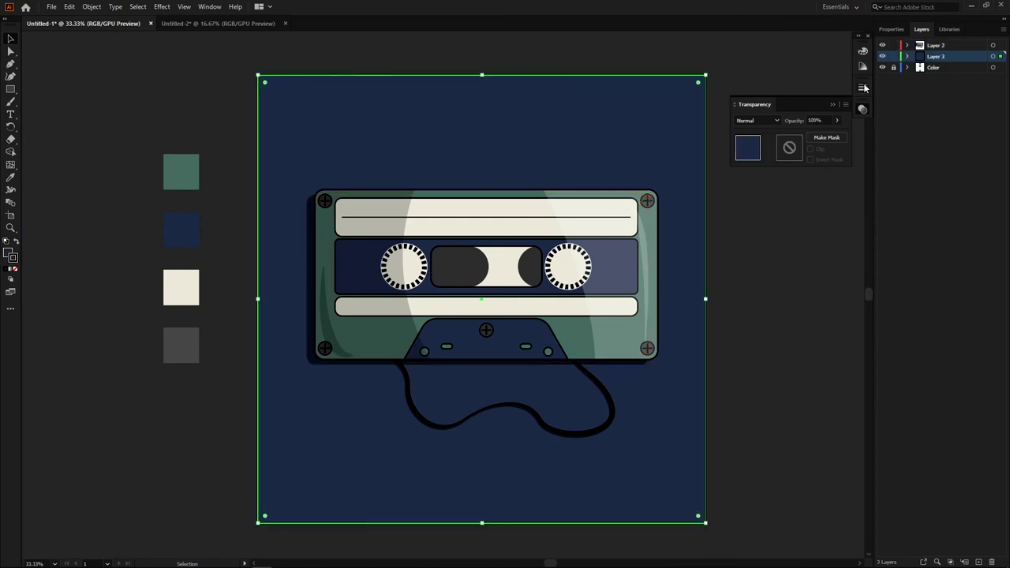
pyautogui.click(863, 52)
pyautogui.click(770, 241)
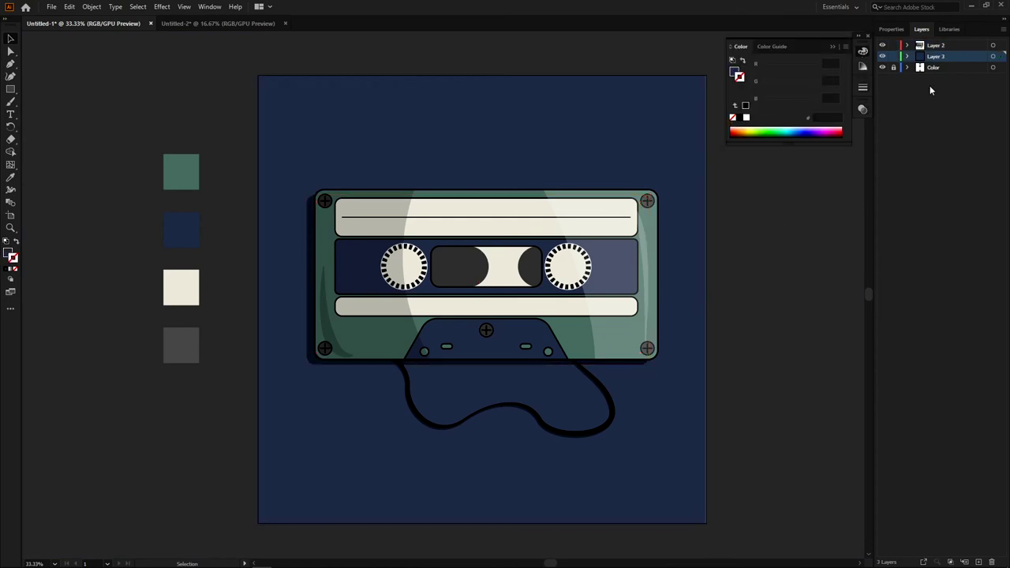
# - Enlarge the background rectangle slightly from its top corner handle
pyautogui.moveTo(686, 300); pyautogui.dragTo(612, 305)
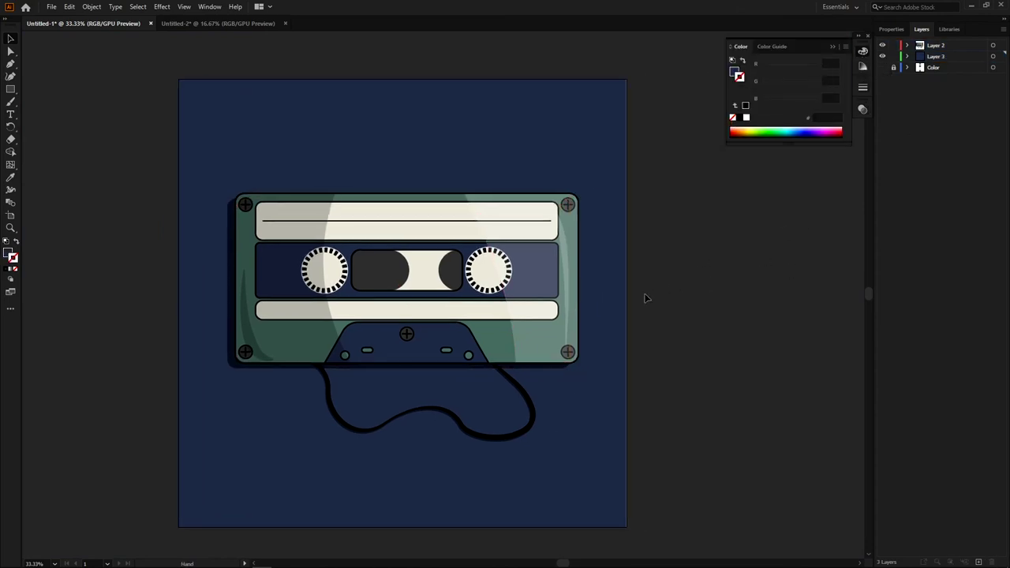
pyautogui.click(628, 237)
pyautogui.moveTo(629, 76); pyautogui.dragTo(628, 79)
pyautogui.click(670, 214)
pyautogui.moveTo(671, 214); pyautogui.dragTo(682, 205)
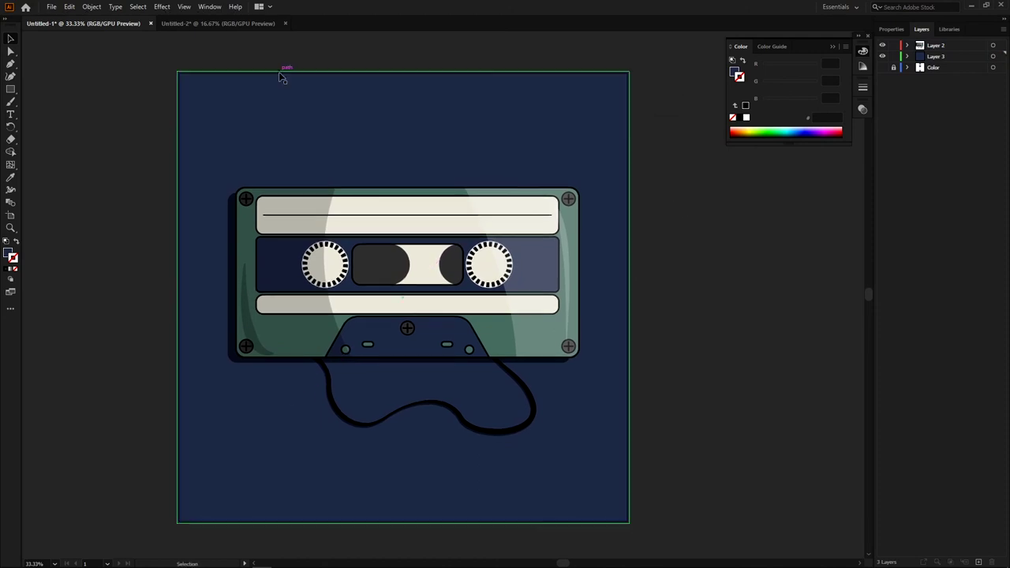
# - Drag the paper texture from Untitled-2 into Untitled-1, unlock layers, and move Layer 4 to the top
pyautogui.click(197, 24)
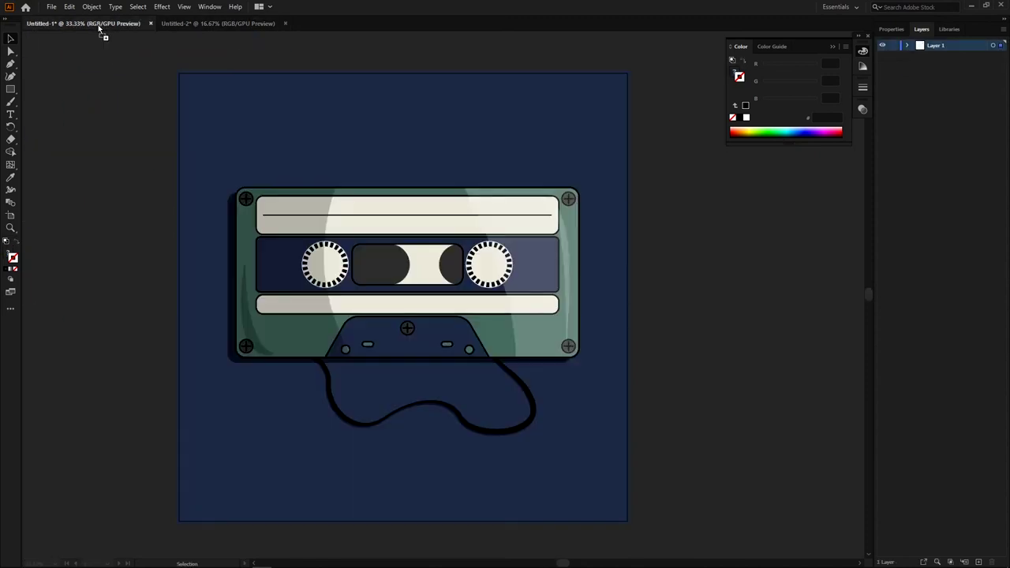
pyautogui.moveTo(387, 228); pyautogui.dragTo(407, 196)
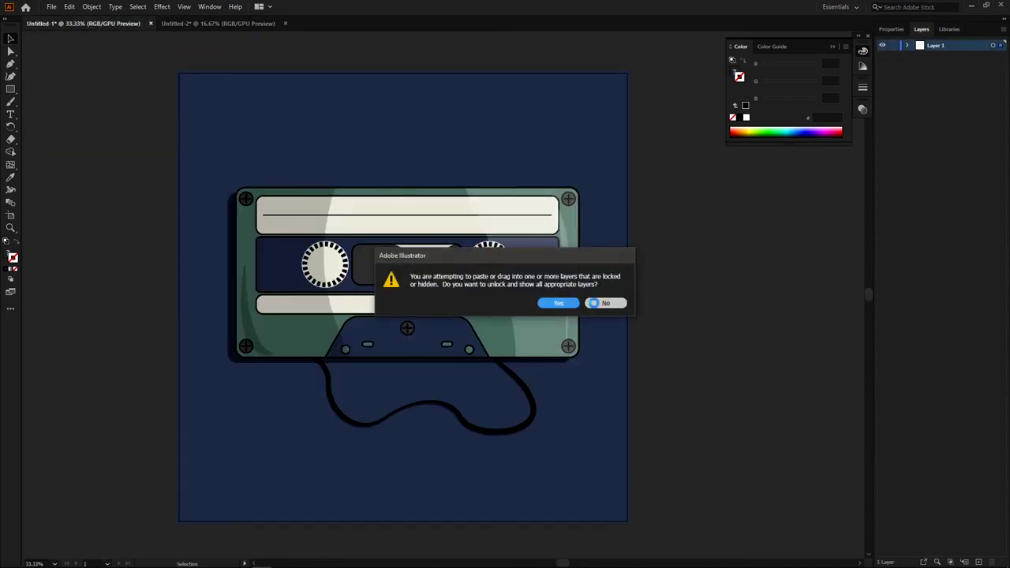
pyautogui.click(552, 303)
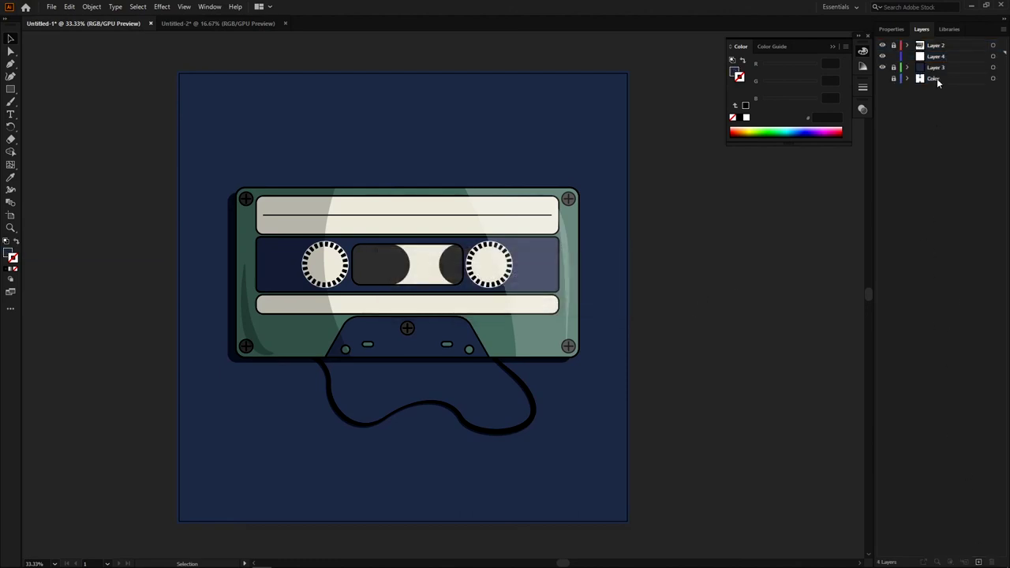
pyautogui.moveTo(936, 56); pyautogui.dragTo(936, 44)
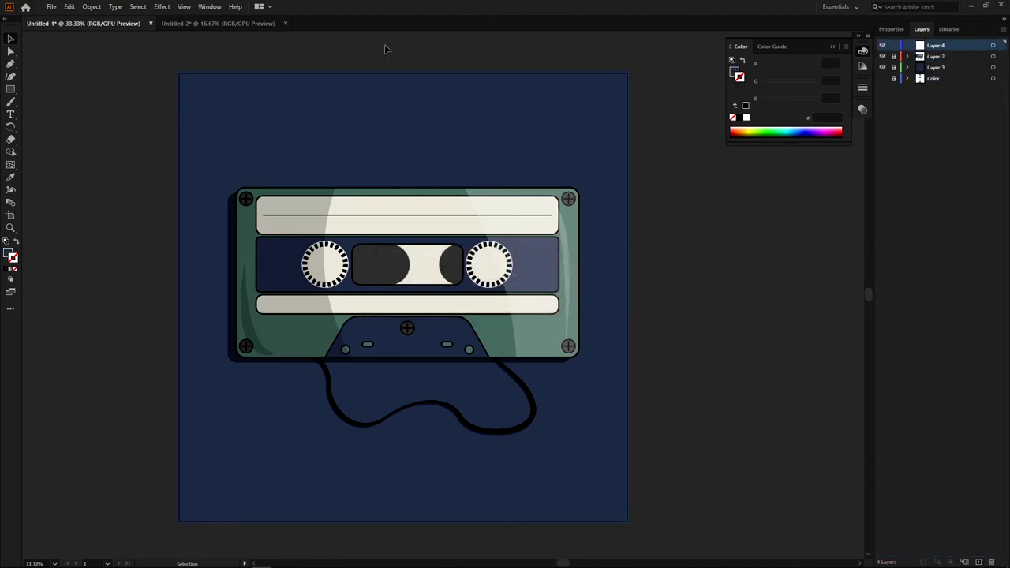
pyautogui.click(218, 23)
# - Place the paper texture at the top of the artboard over the cassette
pyautogui.moveTo(365, 182); pyautogui.dragTo(379, 207)
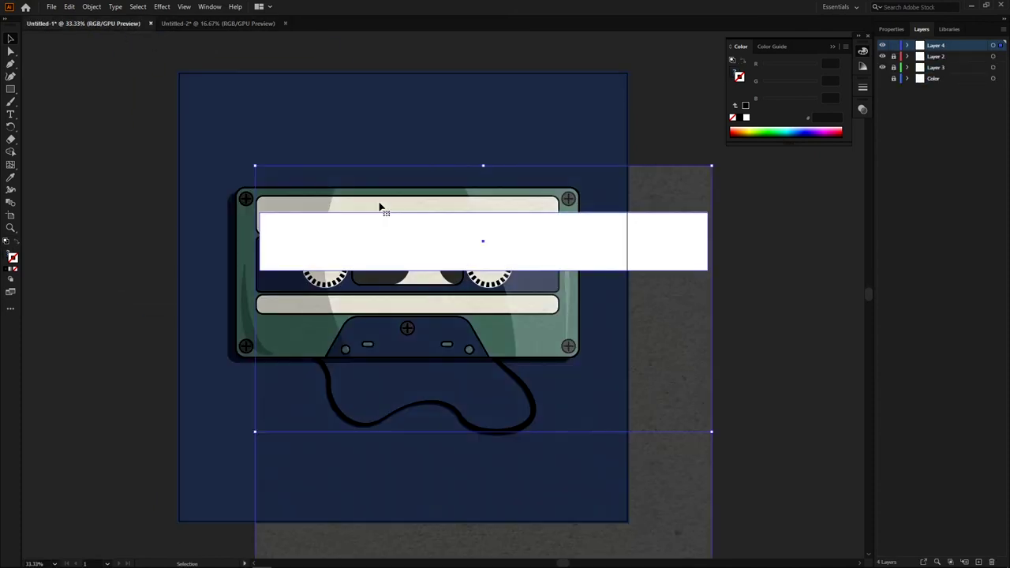
pyautogui.hotkey('ctrl', '+')
pyautogui.moveTo(307, 252); pyautogui.dragTo(202, 85)
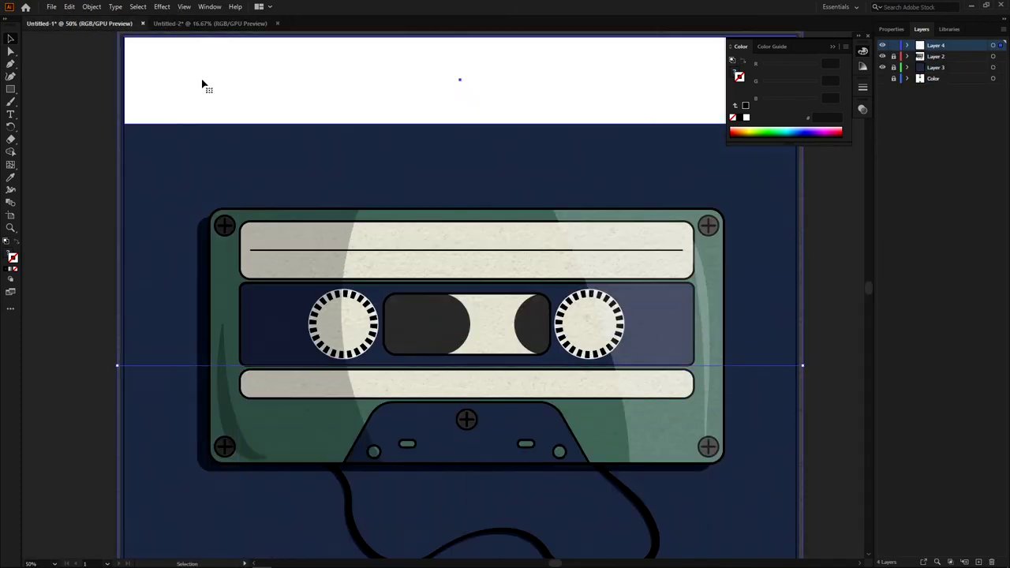
pyautogui.hotkey('ctrl', '+')
pyautogui.hotkey('ctrl', '+')
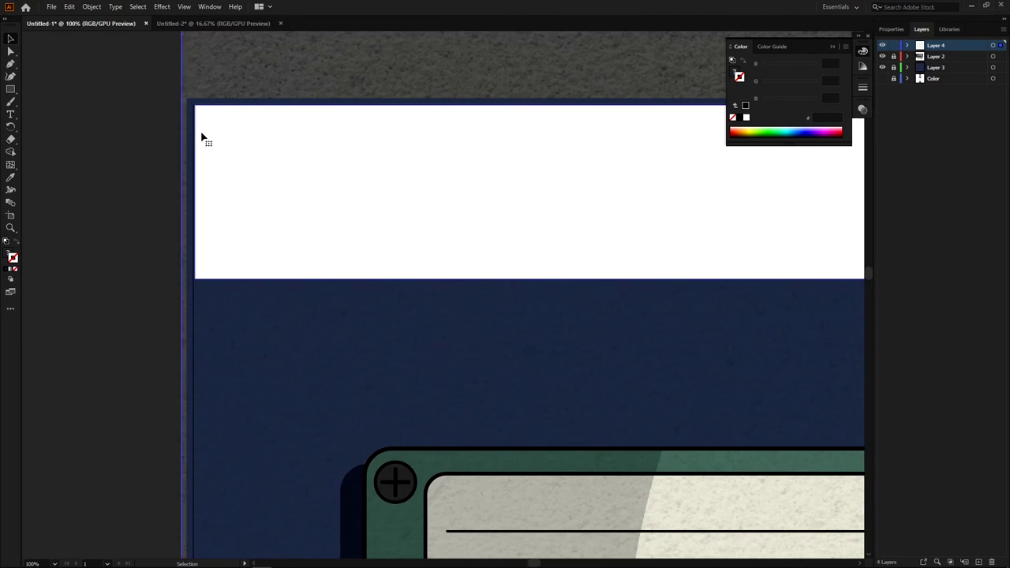
pyautogui.hotkey('ctrl', '-')
pyautogui.hotkey('ctrl', '-')
pyautogui.hotkey('ctrl', '-')
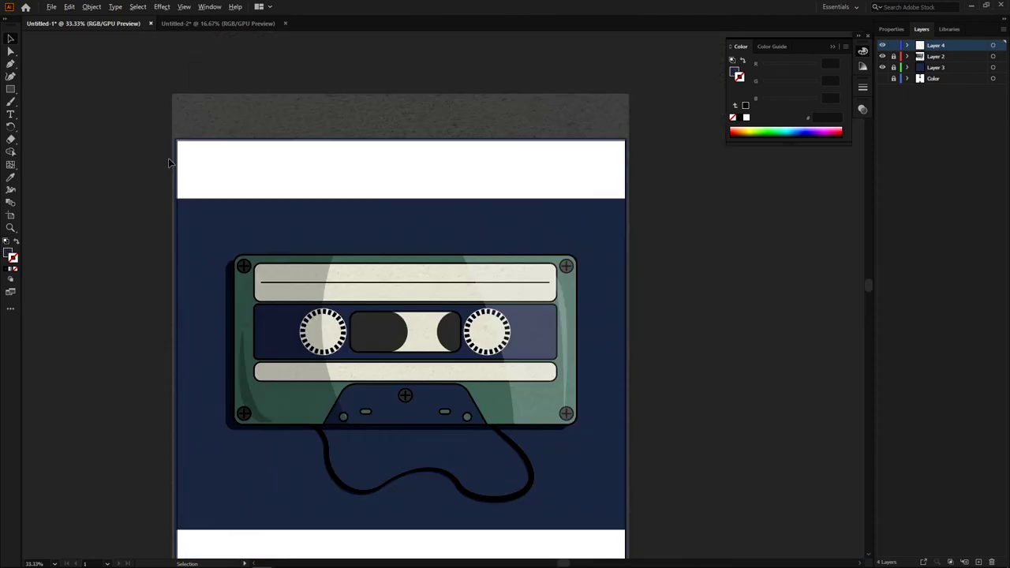
pyautogui.scroll(-3, 168, 163)
pyautogui.hotkey('ctrl', '+')
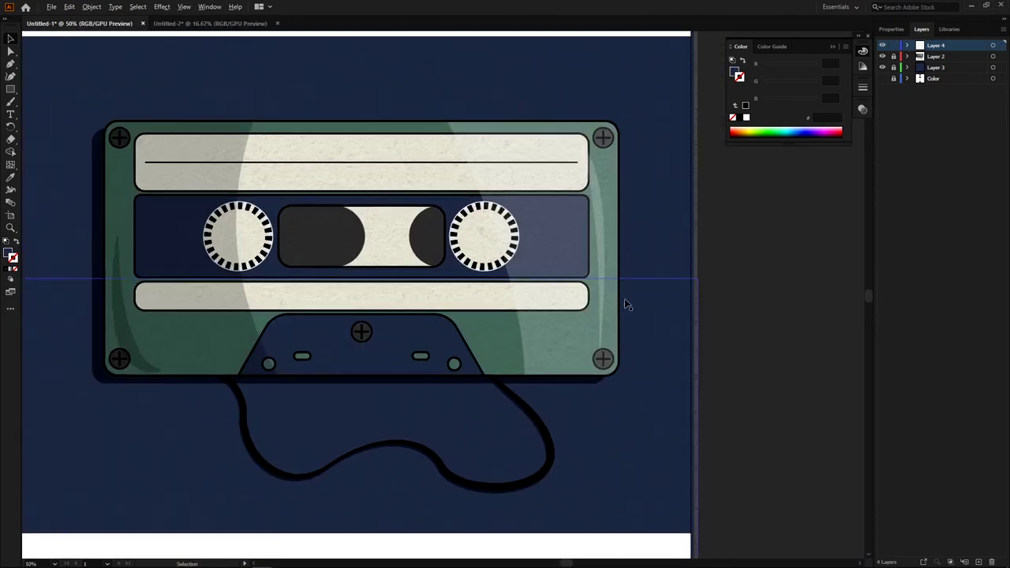
pyautogui.hotkey('ctrl', '-')
pyautogui.moveTo(681, 305); pyautogui.dragTo(672, 316)
pyautogui.hotkey('ctrl', '+')
pyautogui.hotkey('ctrl', '+')
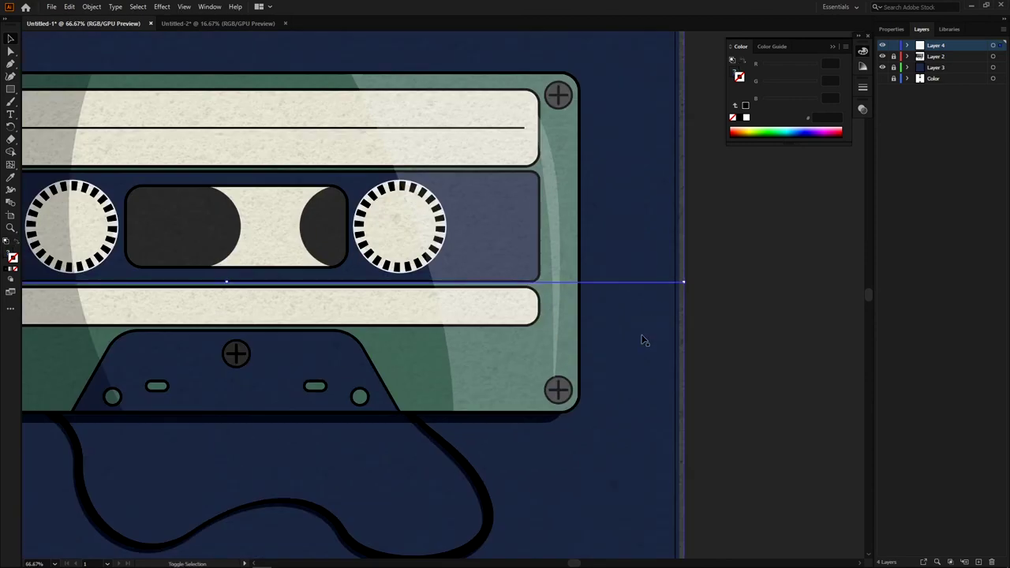
# - Set the texture's blend mode to Multiply in Transparency, then collapse the panel
pyautogui.click(863, 109)
pyautogui.click(774, 120)
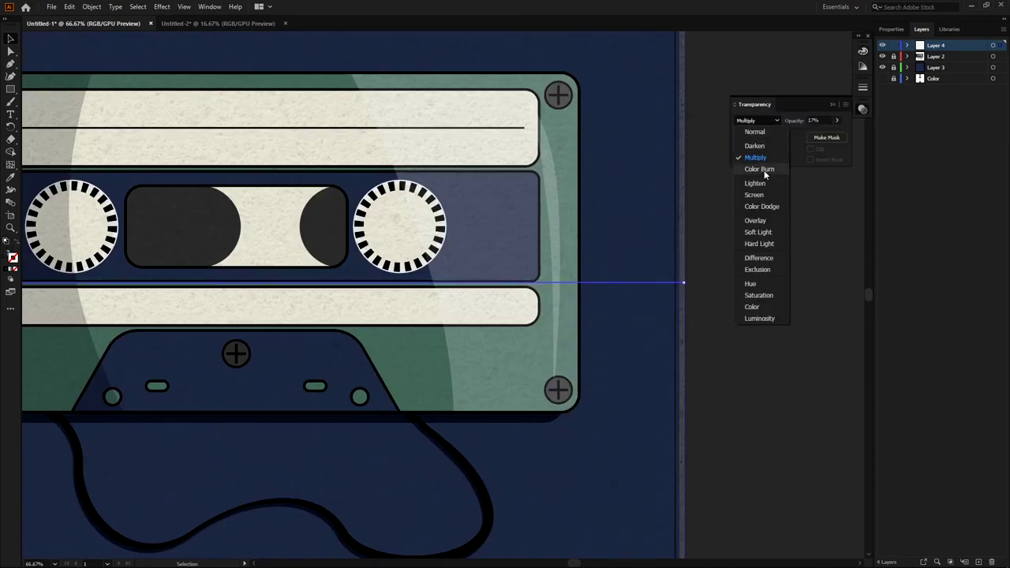
pyautogui.click(765, 170)
pyautogui.click(745, 279)
pyautogui.hotkey('ctrl', '-')
pyautogui.hotkey('ctrl', '-')
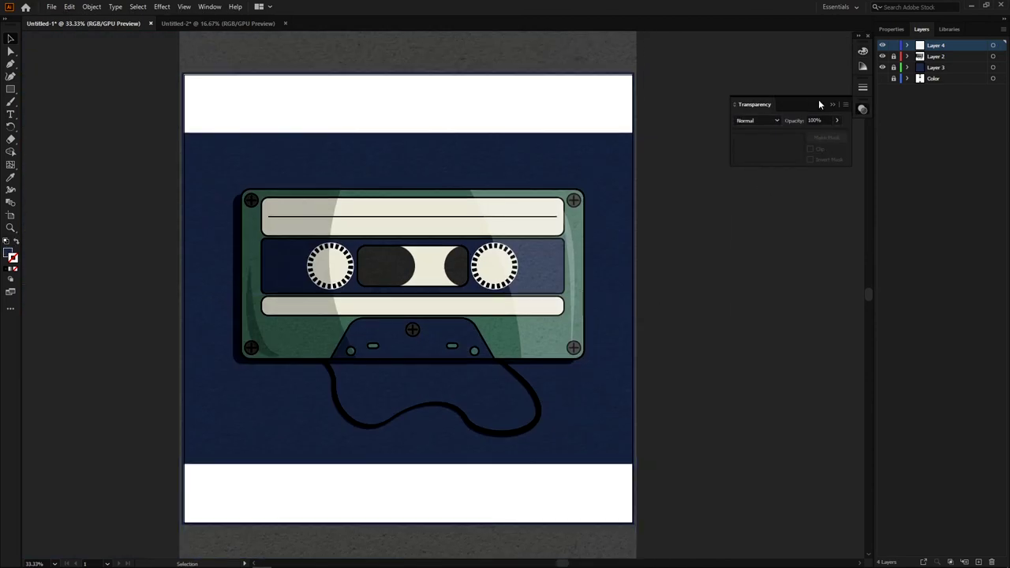
pyautogui.click(761, 152)
pyautogui.scroll(1, 761, 151)
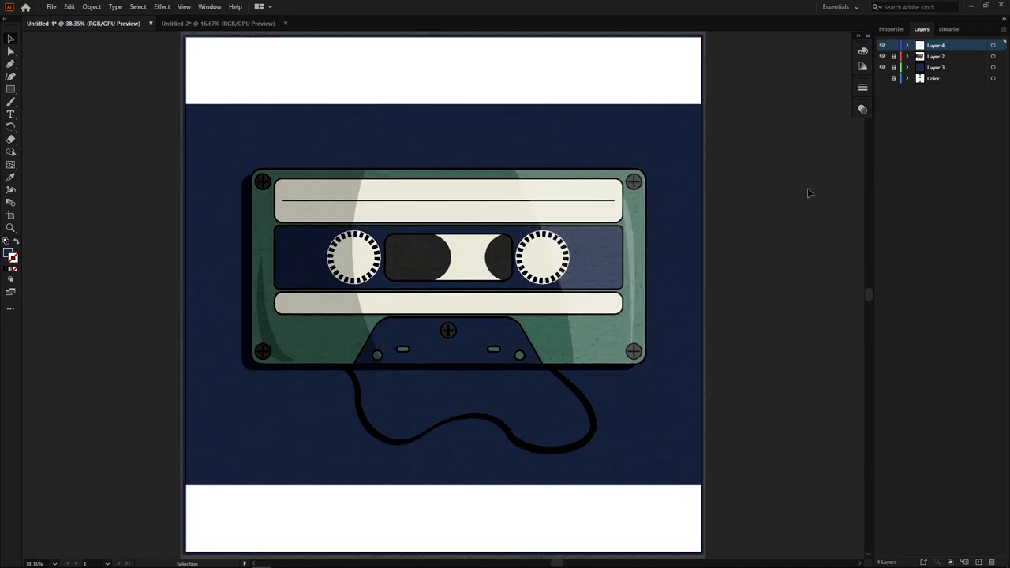